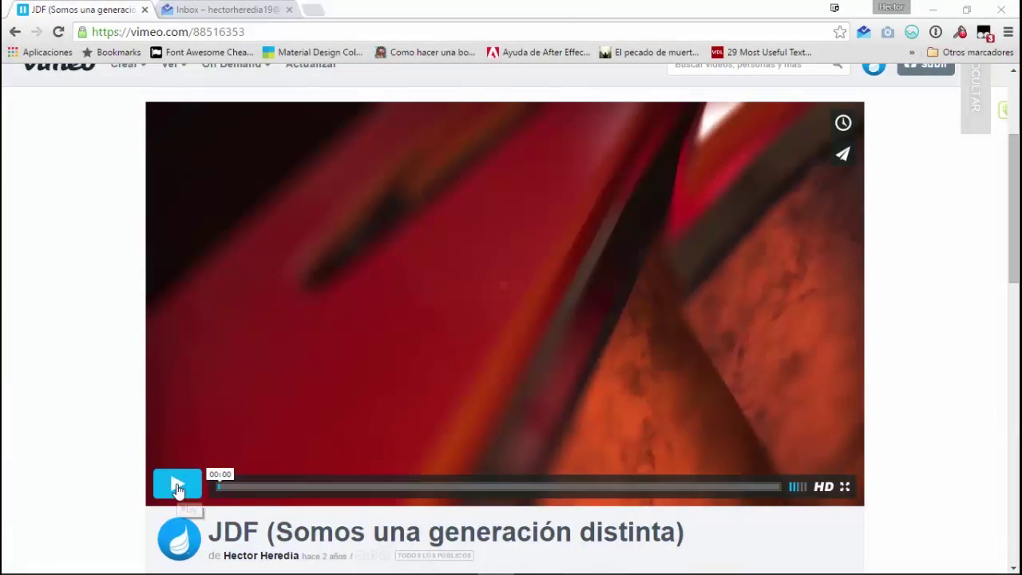
Play the Jovenes de Fuego reference video on Vimeo and pause it at the logo reveal
left_click(176, 484)
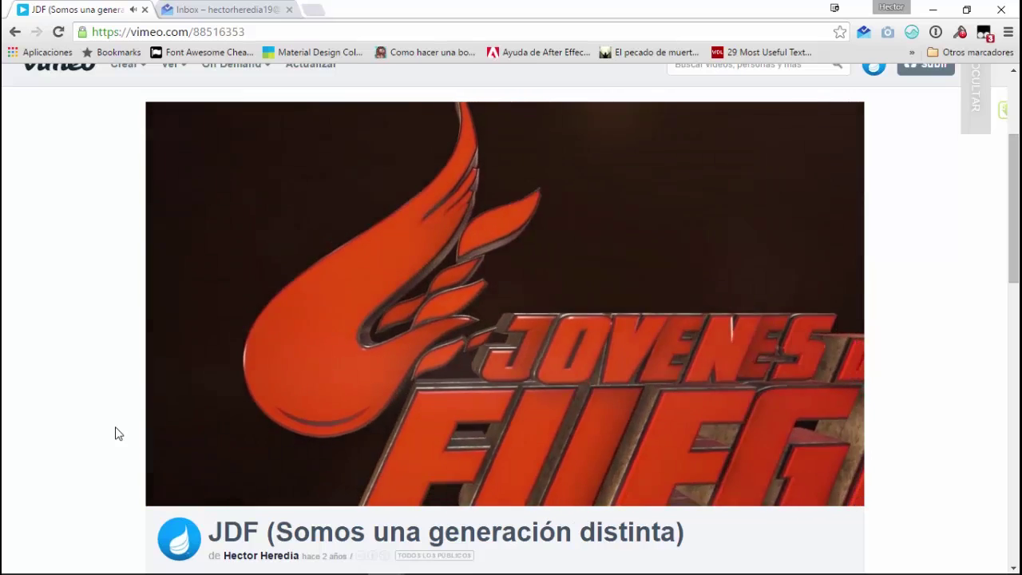
left_click(177, 487)
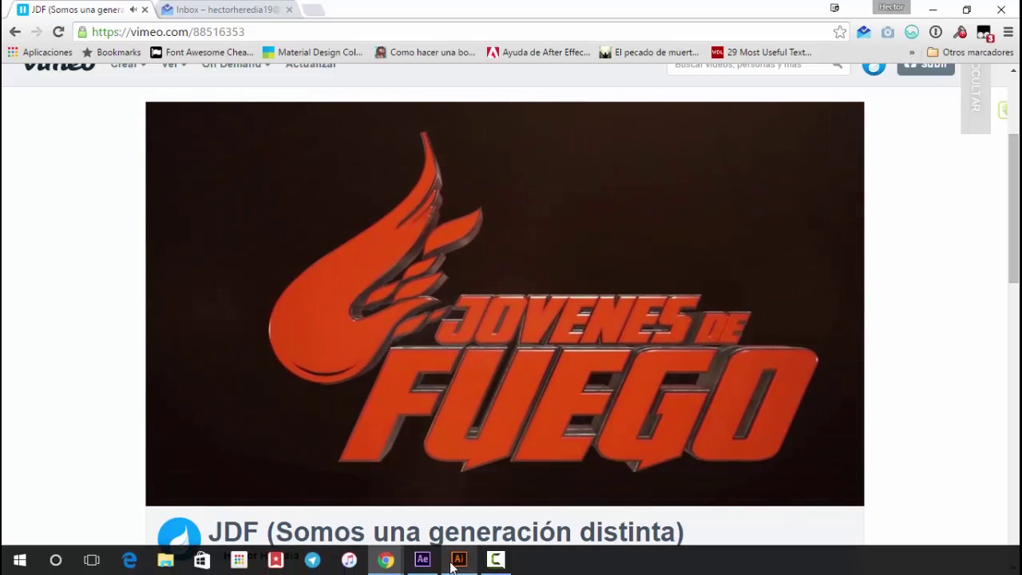
In After Effects, create a composition named 'Close-ups' (1280×720, 29.97 fps, 10 seconds)
left_click(423, 561)
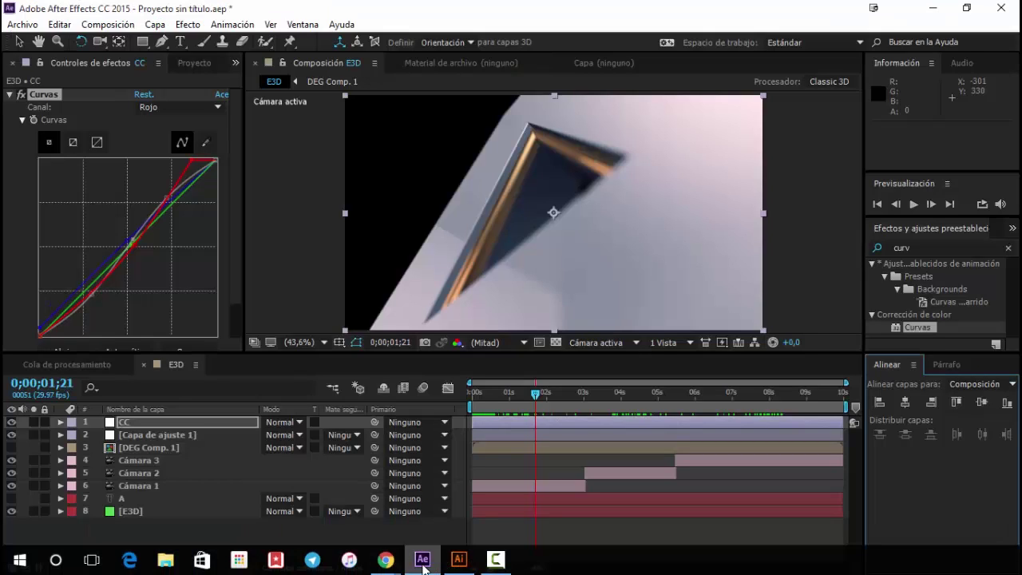
left_click(184, 62)
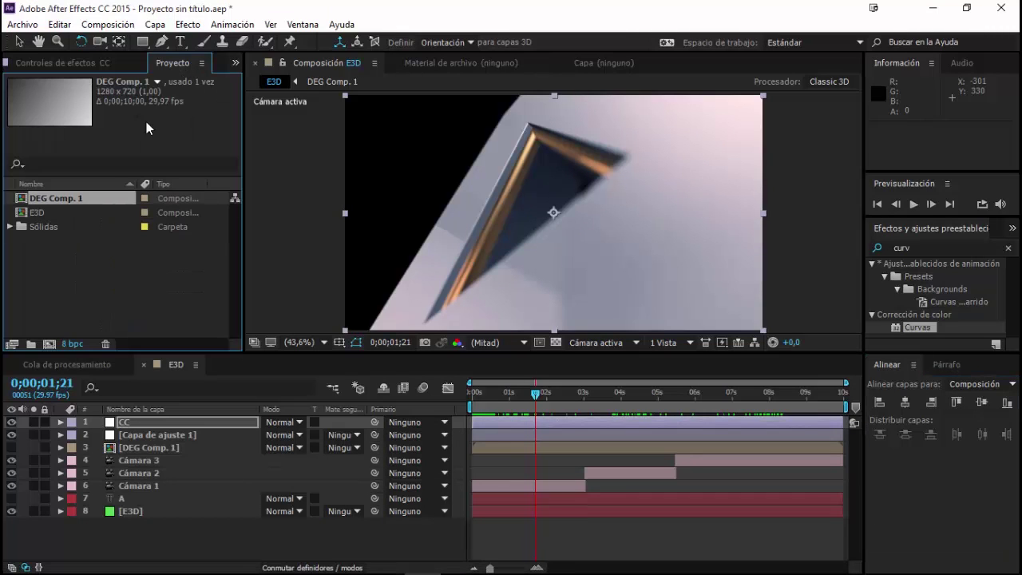
left_click(49, 346)
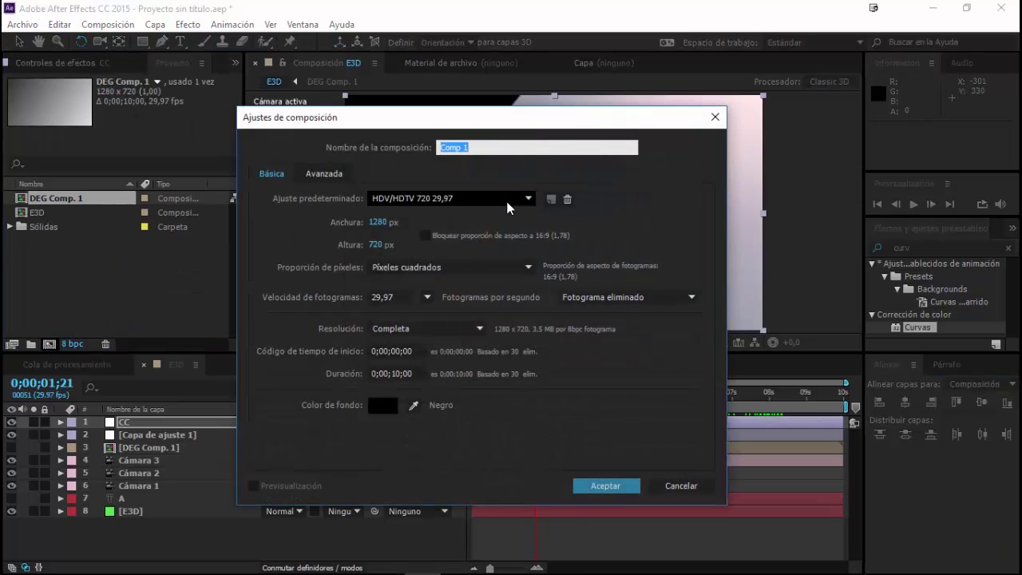
type("Close.u")
key("BackSpace")
key("BackSpace")
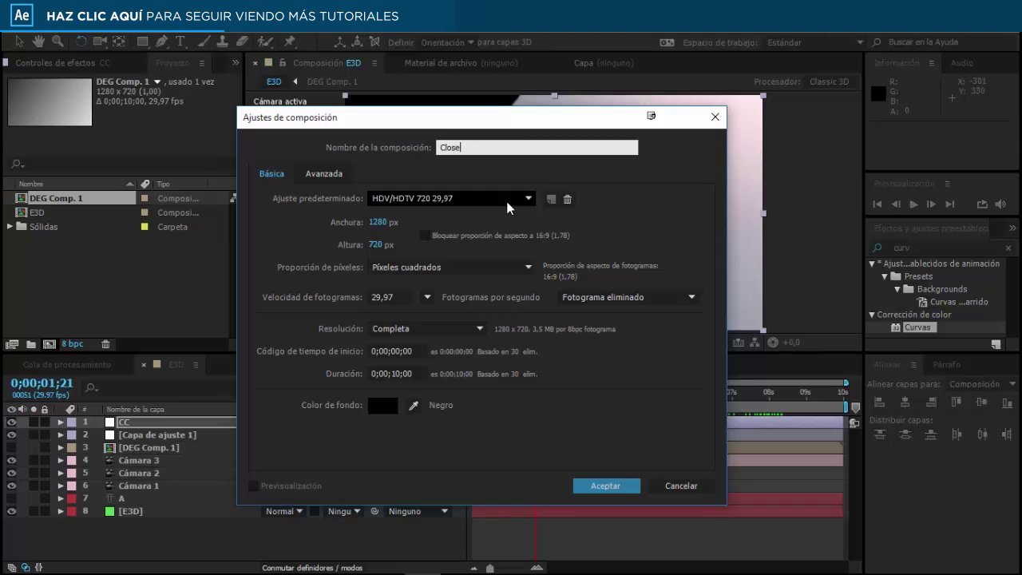
type("-ups")
key("Return")
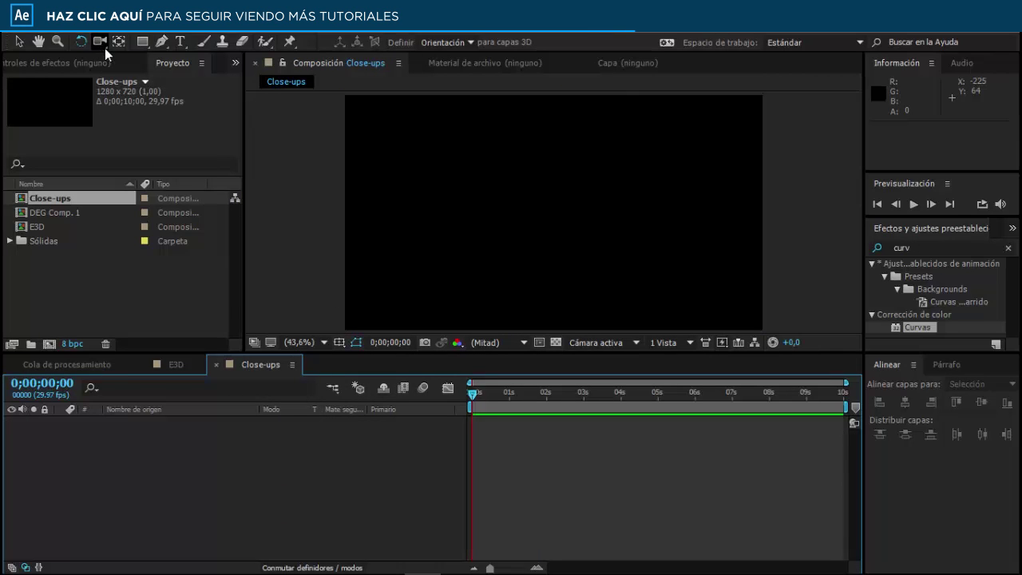
Add an 'AV' text layer to the Close-ups composition
left_click(18, 42)
left_click(180, 41)
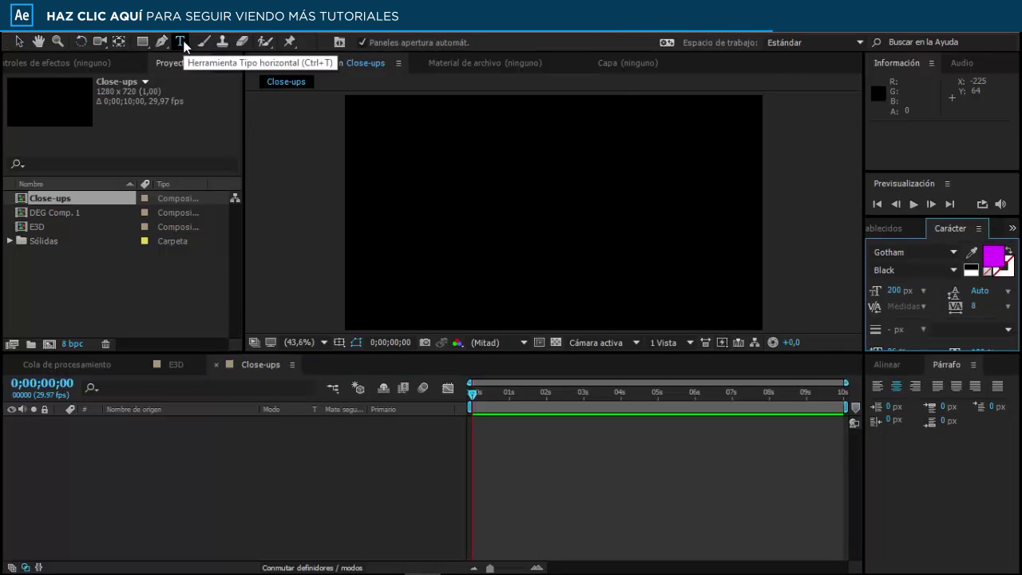
left_click(530, 231)
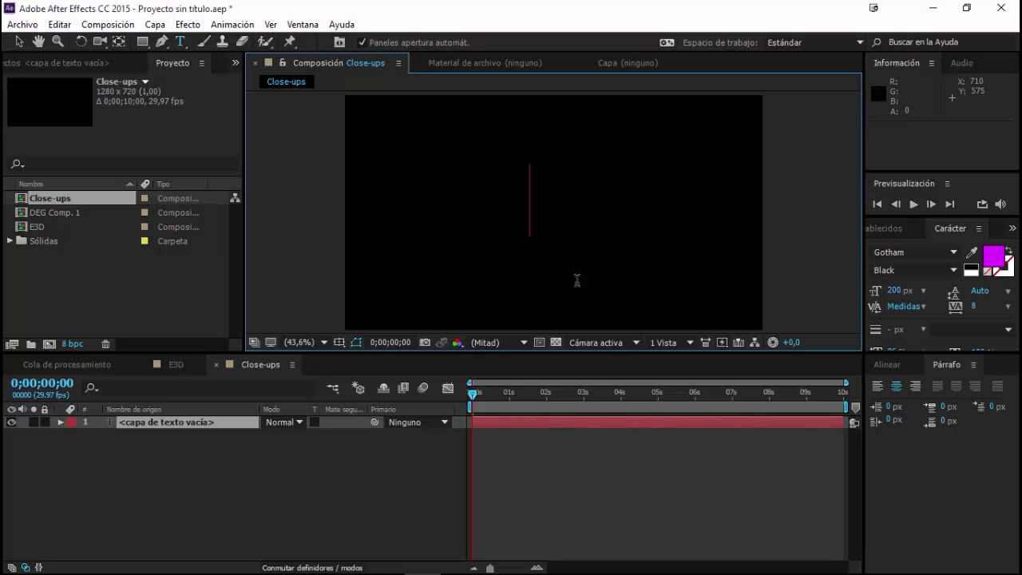
type("AV")
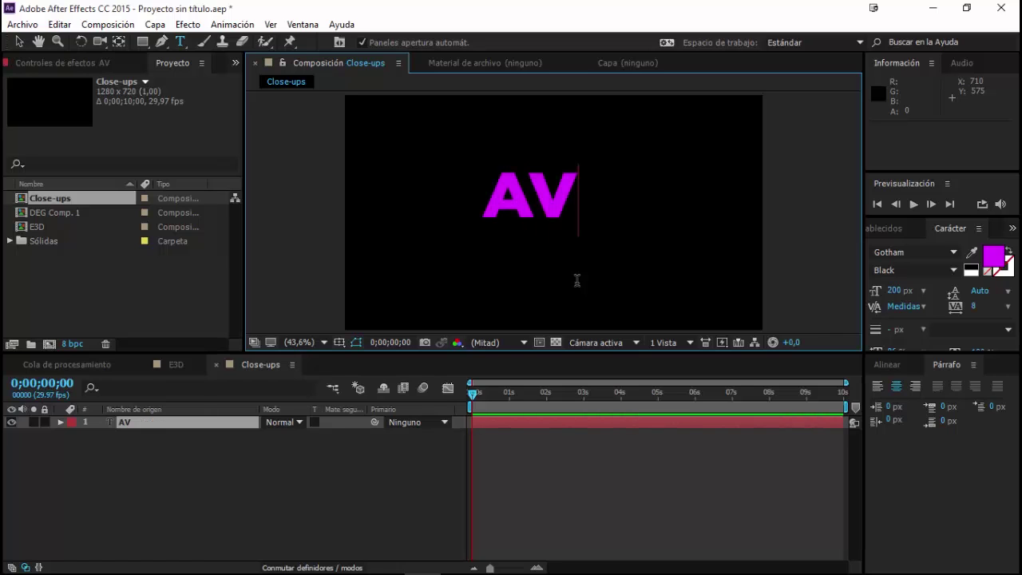
left_click(18, 42)
Centre the AV text horizontally and vertically in the composition
left_click(888, 364)
left_click(905, 403)
left_click(981, 402)
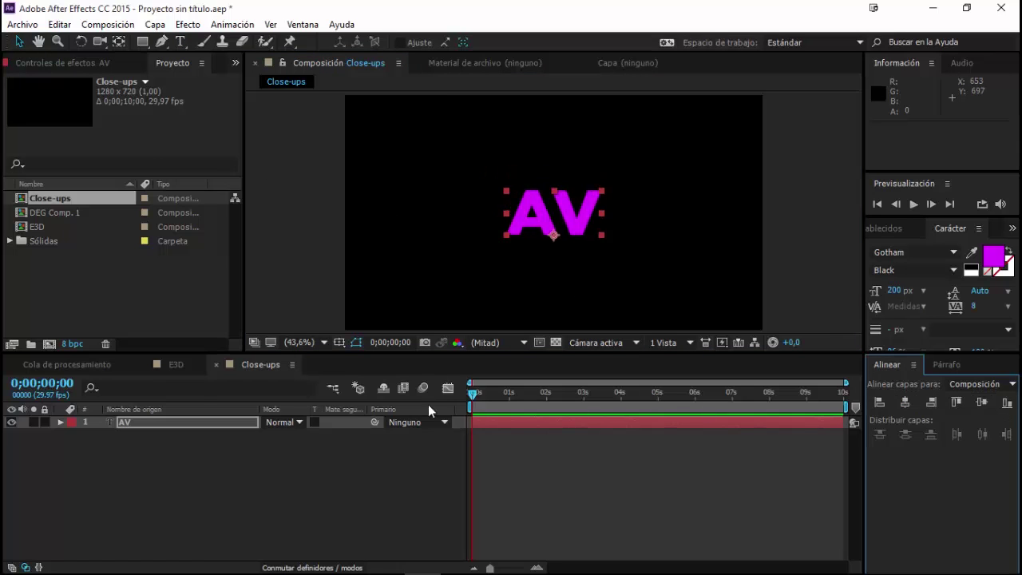
right_click(231, 468)
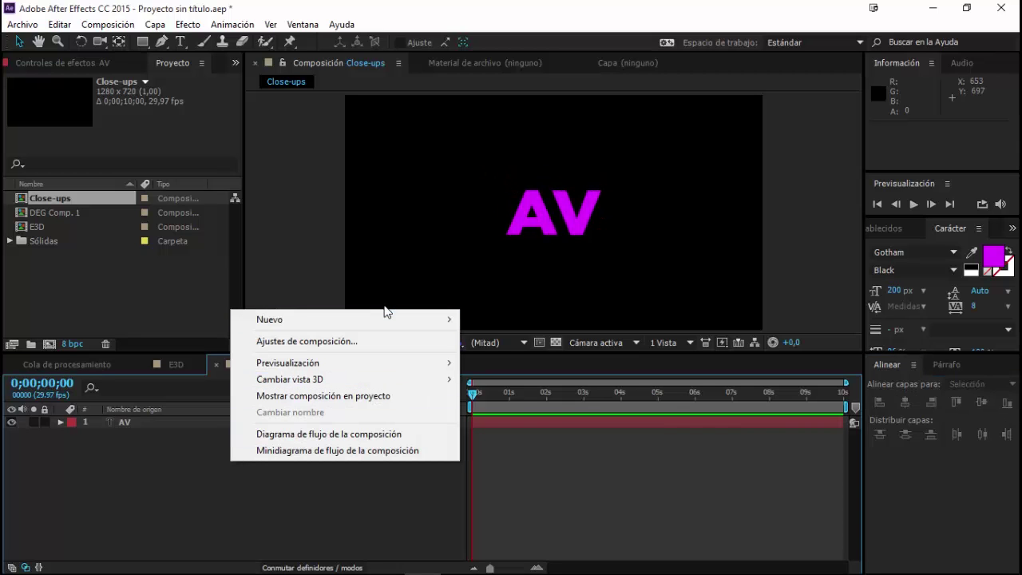
Add a new solid layer named E3D to the composition
mouse_move(384, 325)
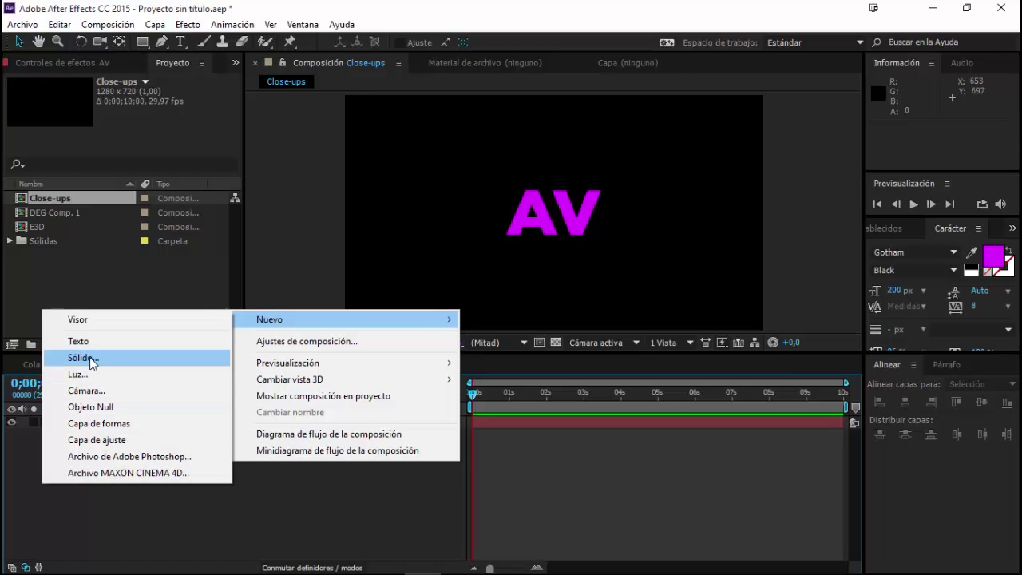
left_click(103, 356)
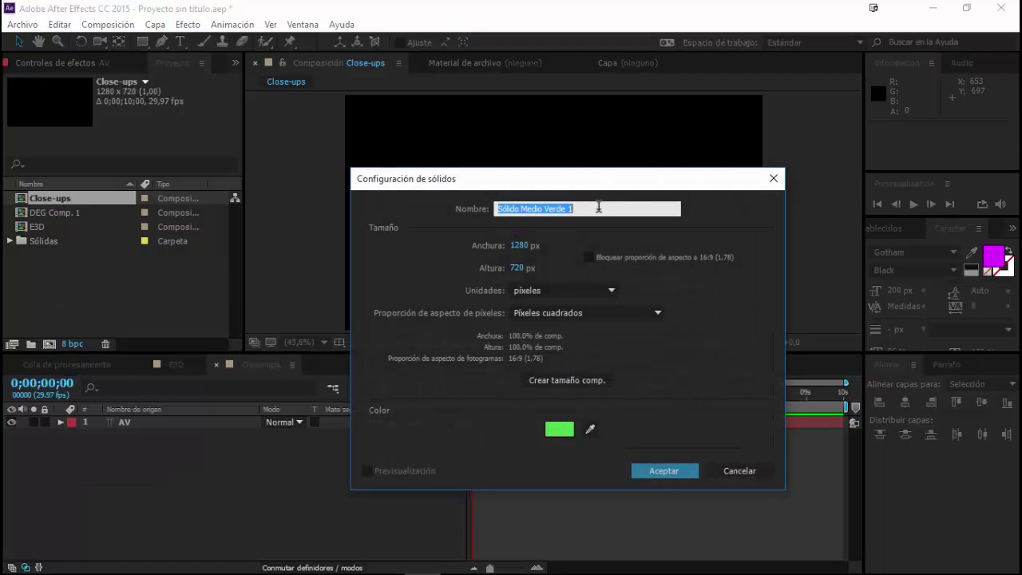
type("E3D")
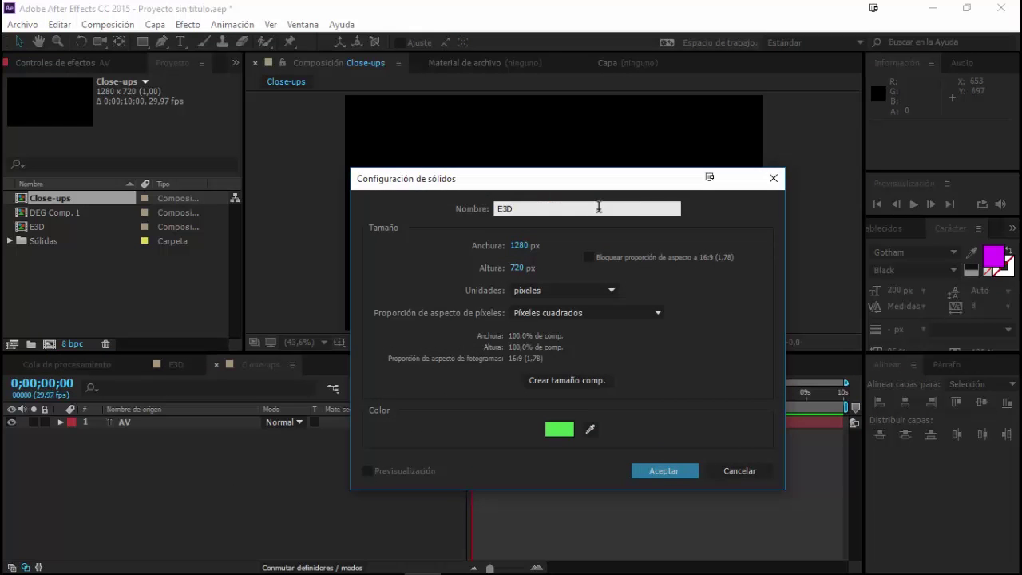
left_click(682, 473)
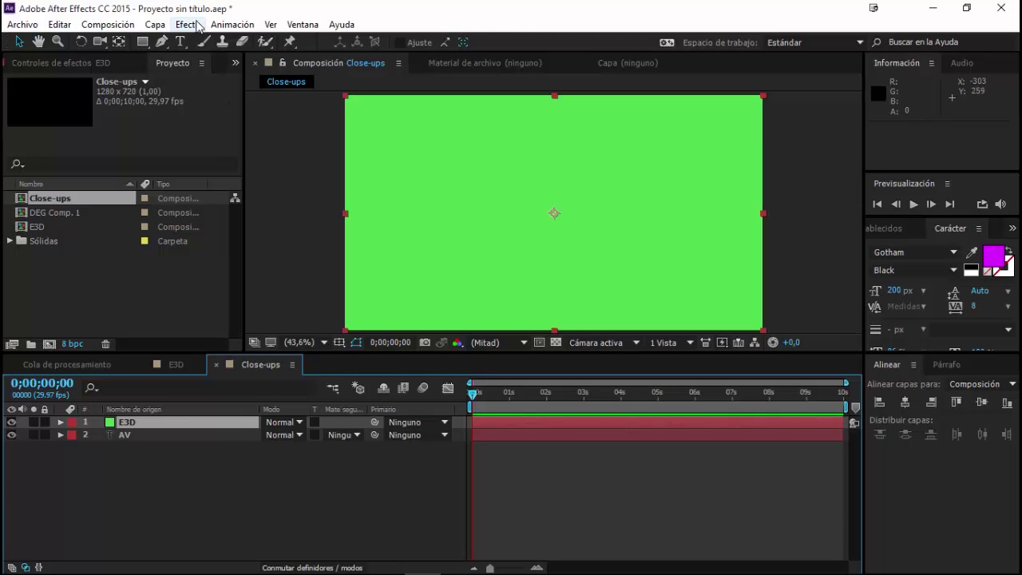
Apply the Video Copilot Element effect to the E3D solid
left_click(198, 24)
mouse_move(176, 465)
left_click(189, 24)
left_click(189, 24)
mouse_move(150, 479)
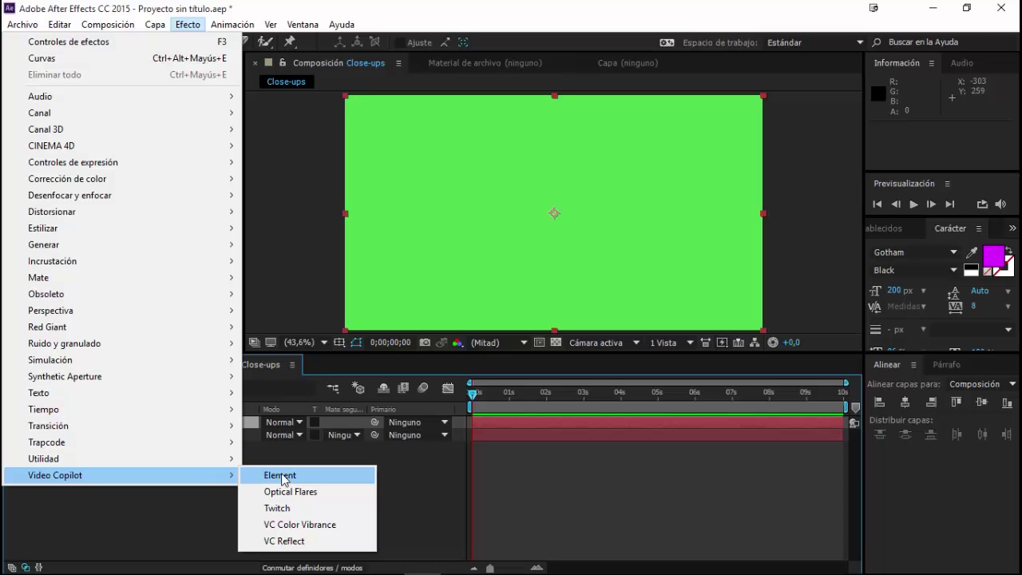
left_click(281, 475)
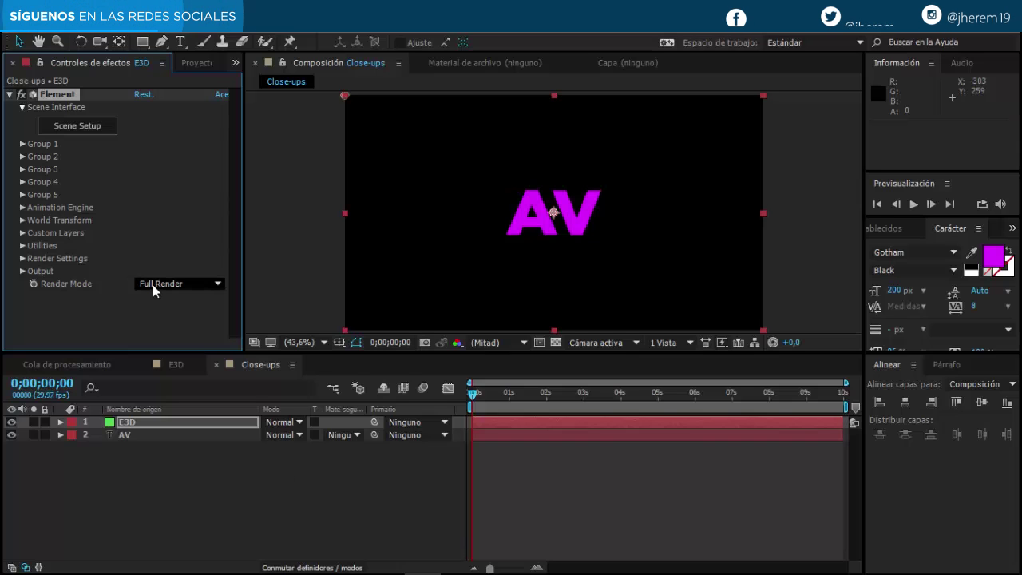
On E3D, expand Element's Custom Layers > Custom Text and Masks to show Path Layers 1–15
left_click(136, 422)
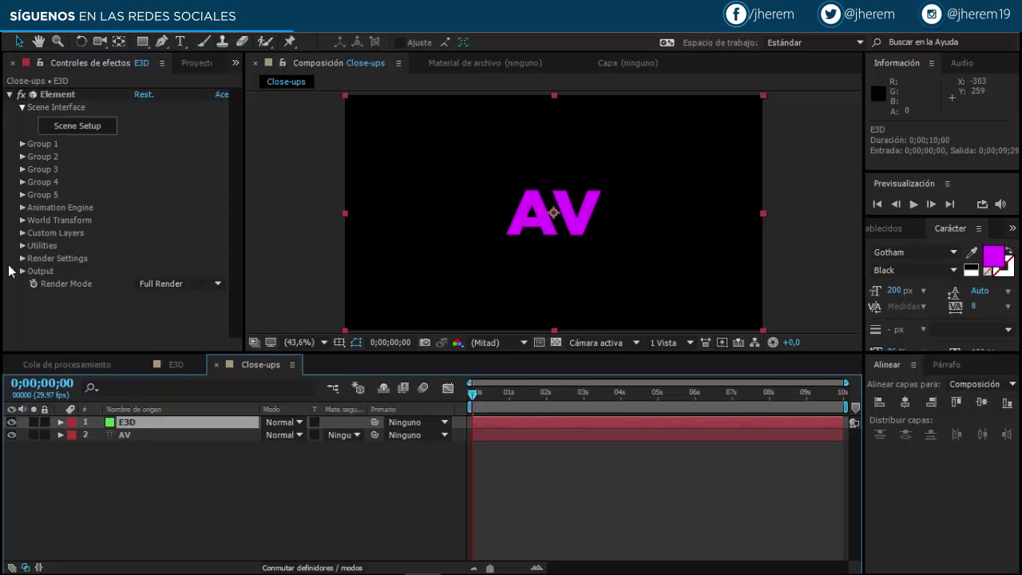
left_click(57, 240)
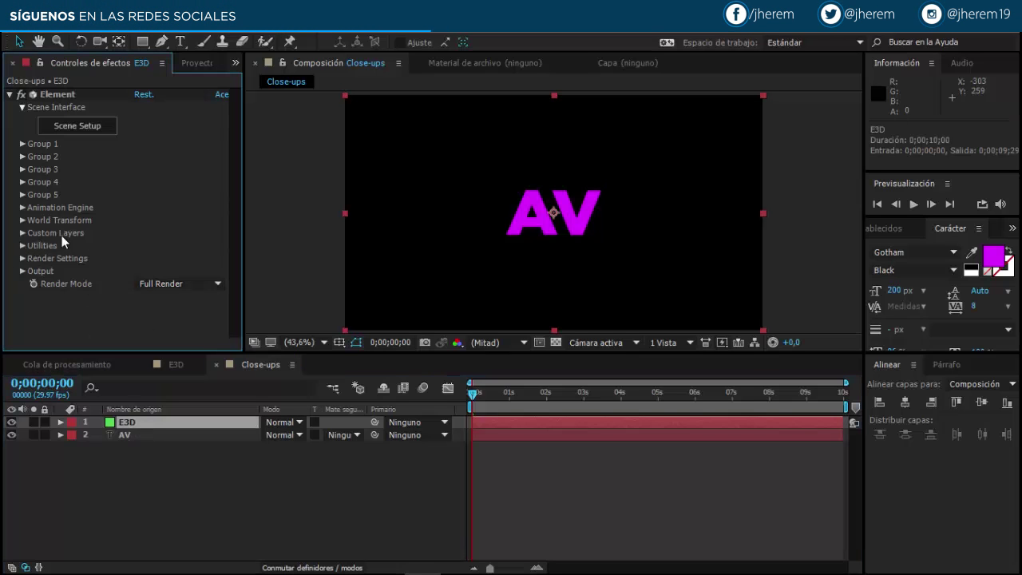
left_click(22, 232)
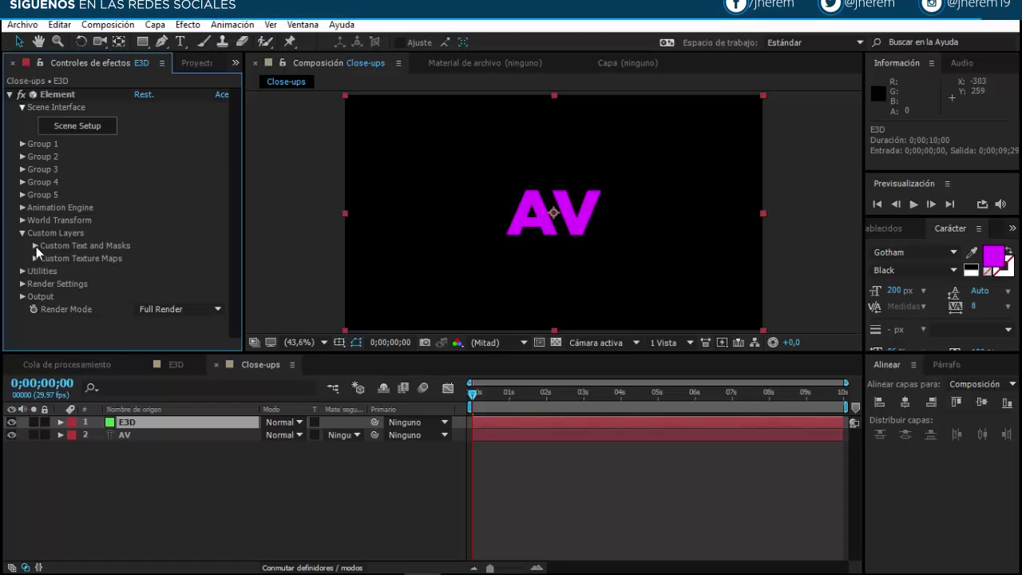
left_click(35, 246)
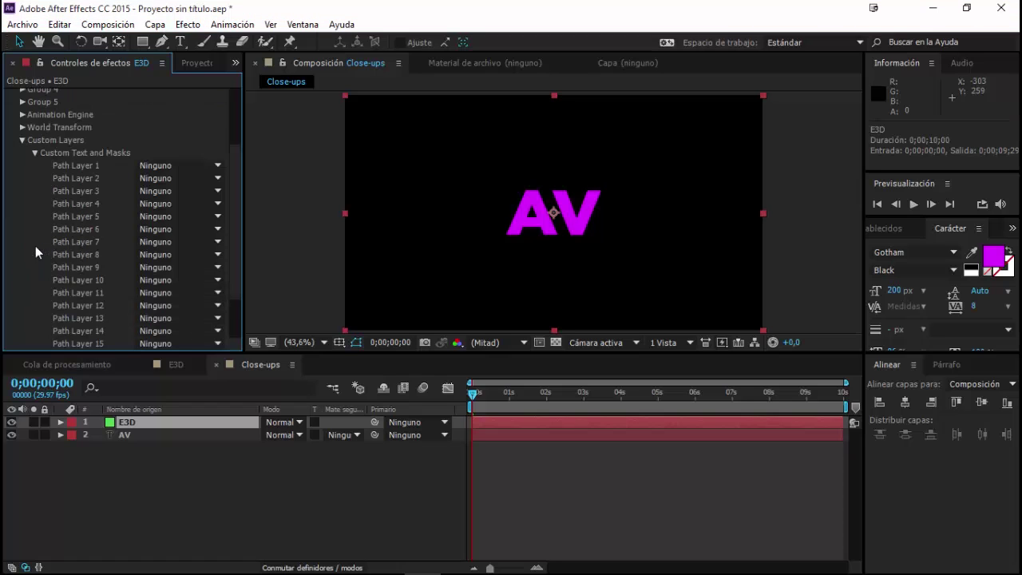
left_click(36, 436)
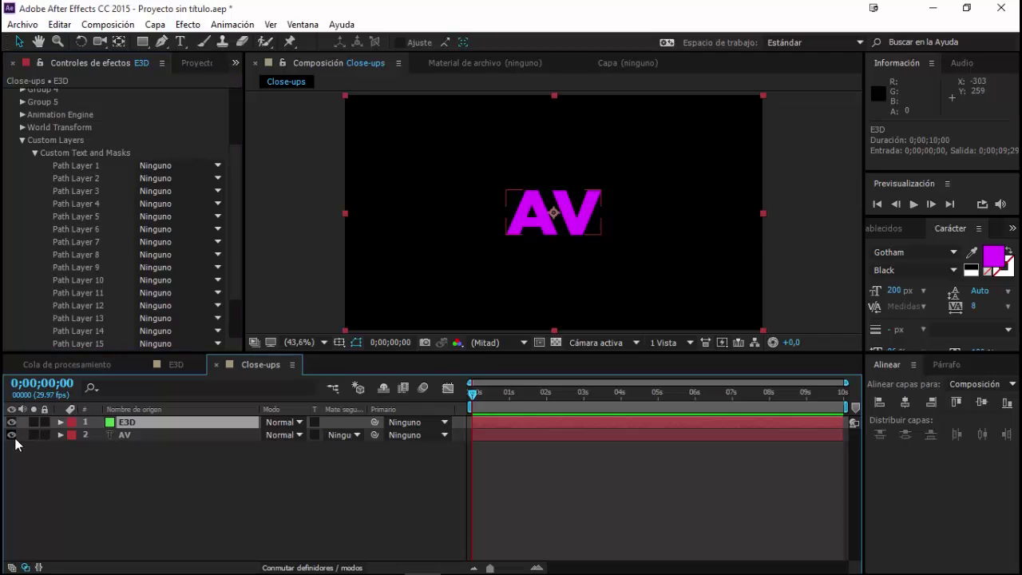
Hide the AV layer, set Element's Path Layer 1 to '2. AV', and open Scene Setup
left_click(147, 439)
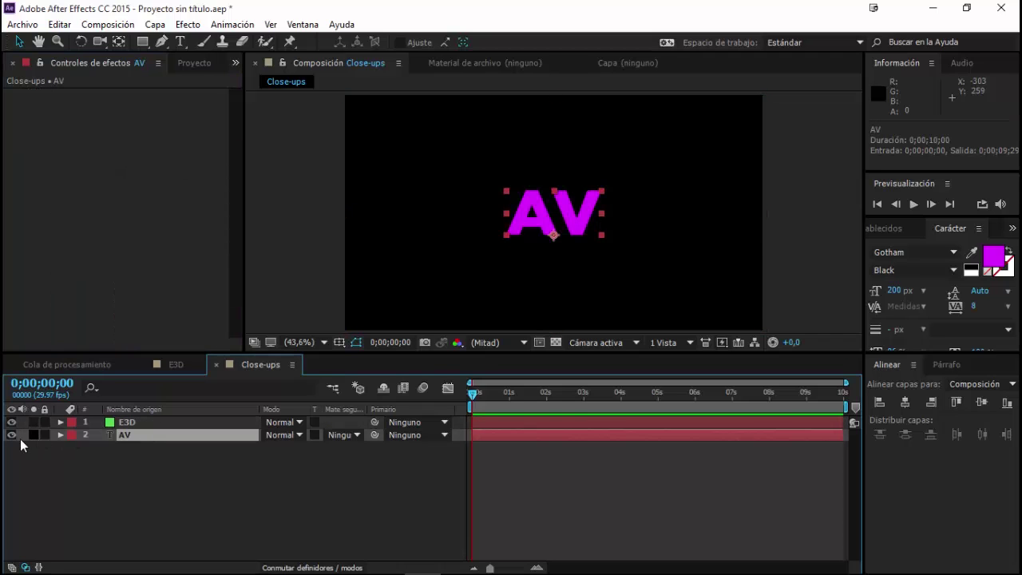
left_click(121, 424)
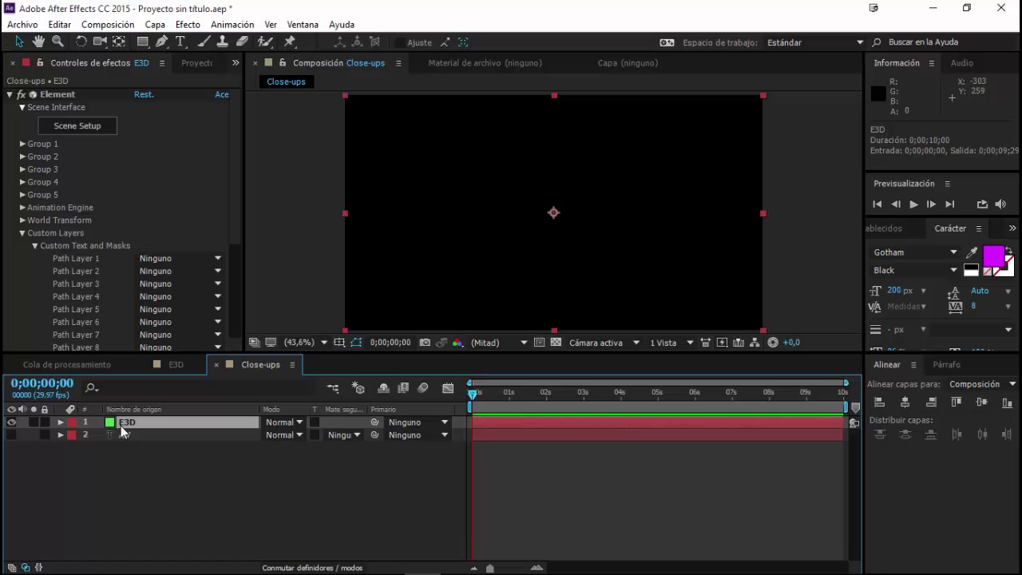
left_click(102, 246)
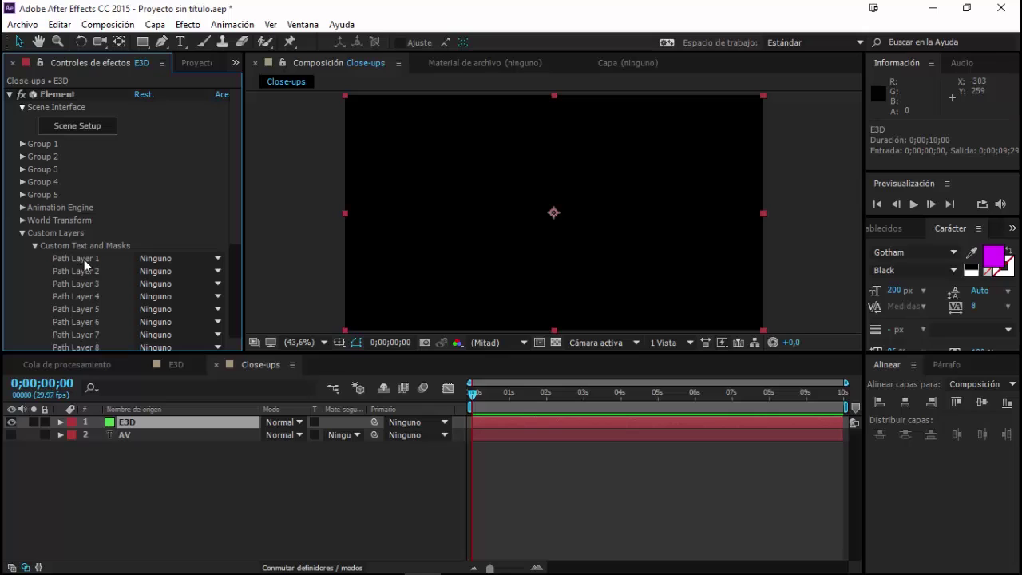
left_click(160, 258)
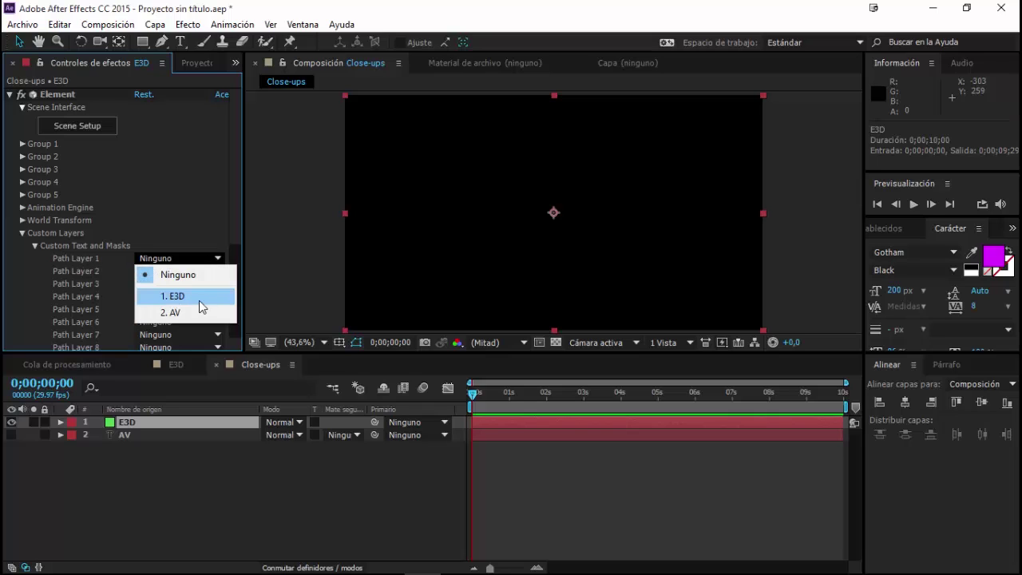
left_click(188, 312)
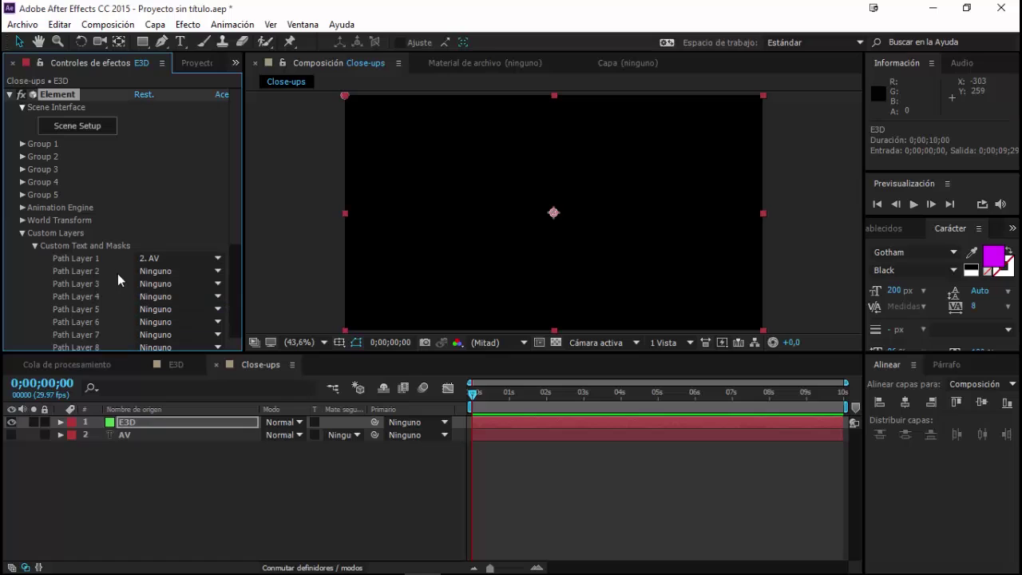
left_click(97, 132)
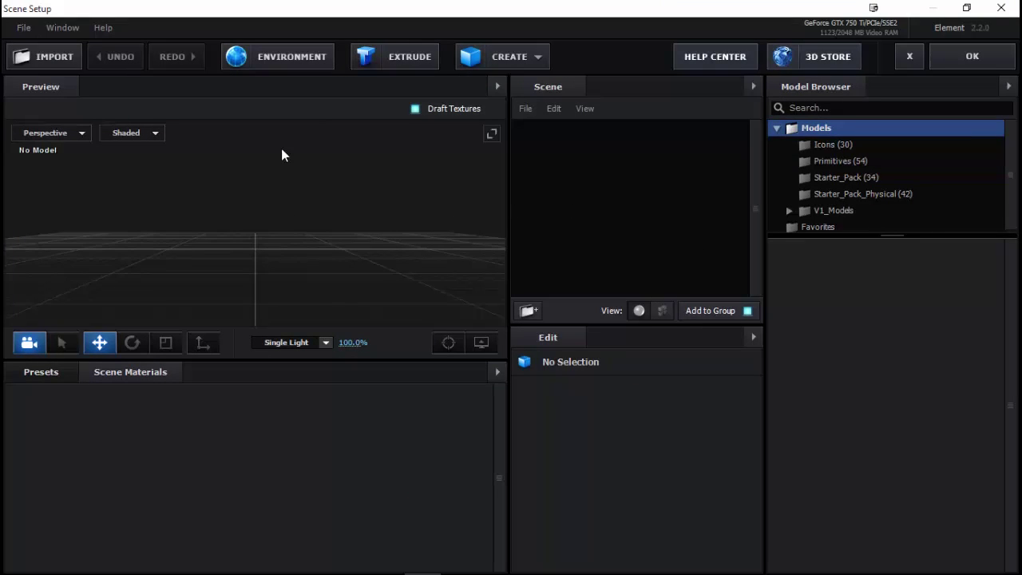
Extrude the AV text into a 3D model from Custom Path 1 and inspect it from several angles
left_click(396, 61)
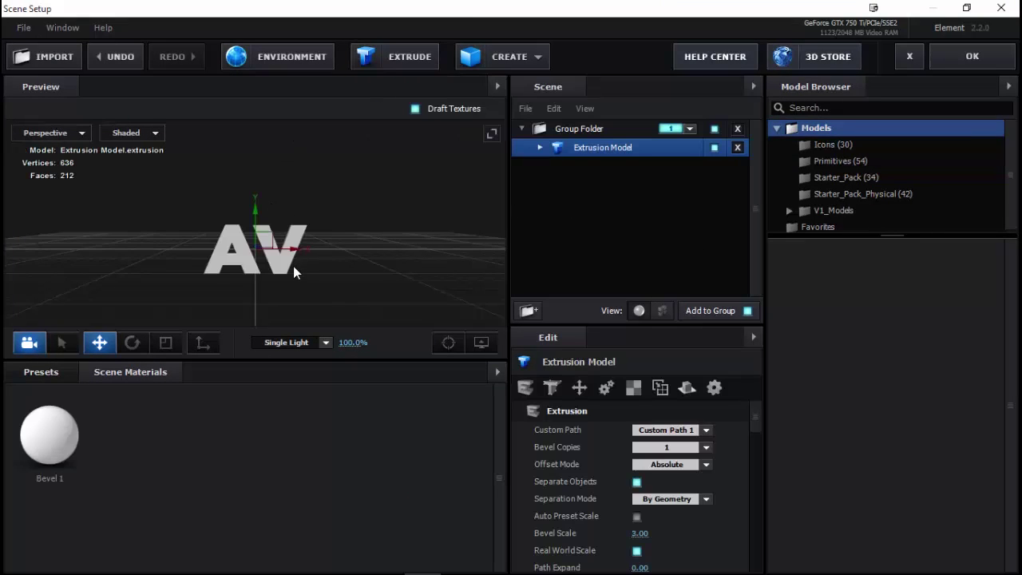
left_click_drag(293, 266, 250, 243)
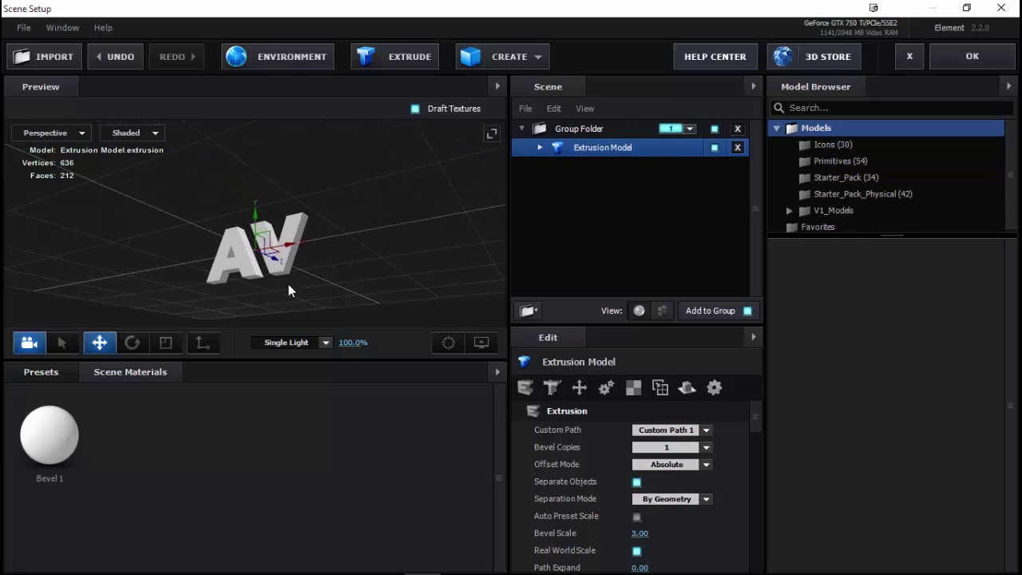
scroll(297, 286, "up", 3)
scroll(284, 268, "up", 2)
scroll(283, 261, "up", 3)
scroll(310, 275, "up", 1)
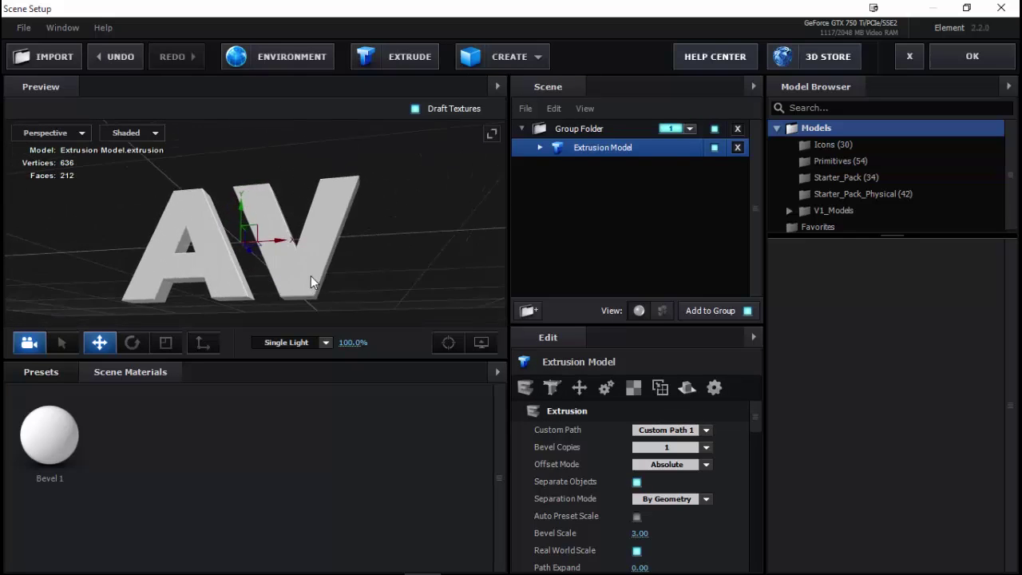
left_click_drag(311, 275, 365, 286)
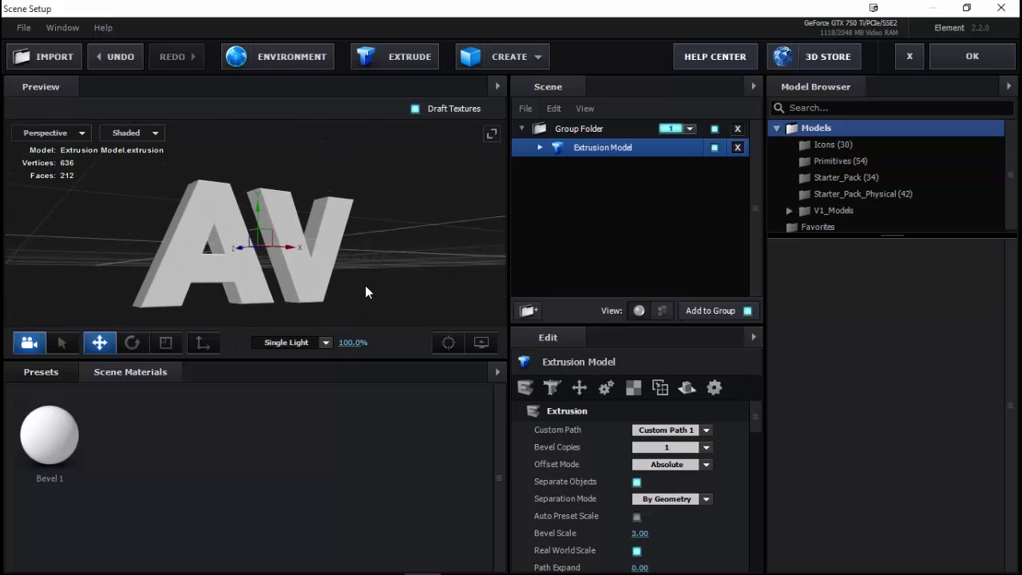
mouse_move(366, 286)
left_mouse_down()
mouse_move(241, 253)
mouse_move(329, 254)
mouse_move(271, 265)
mouse_move(281, 255)
left_mouse_up()
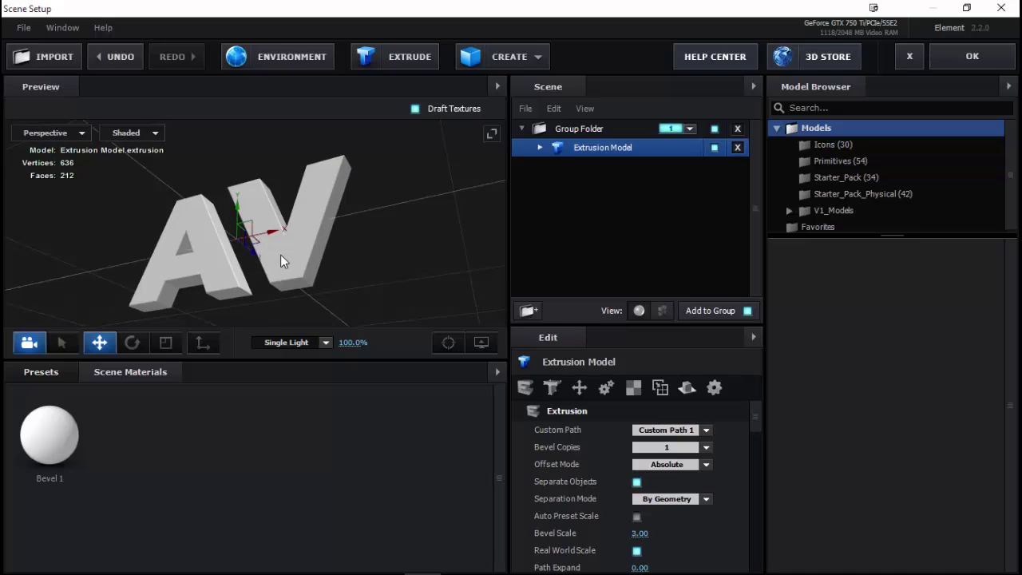
left_click_drag(275, 228, 284, 251)
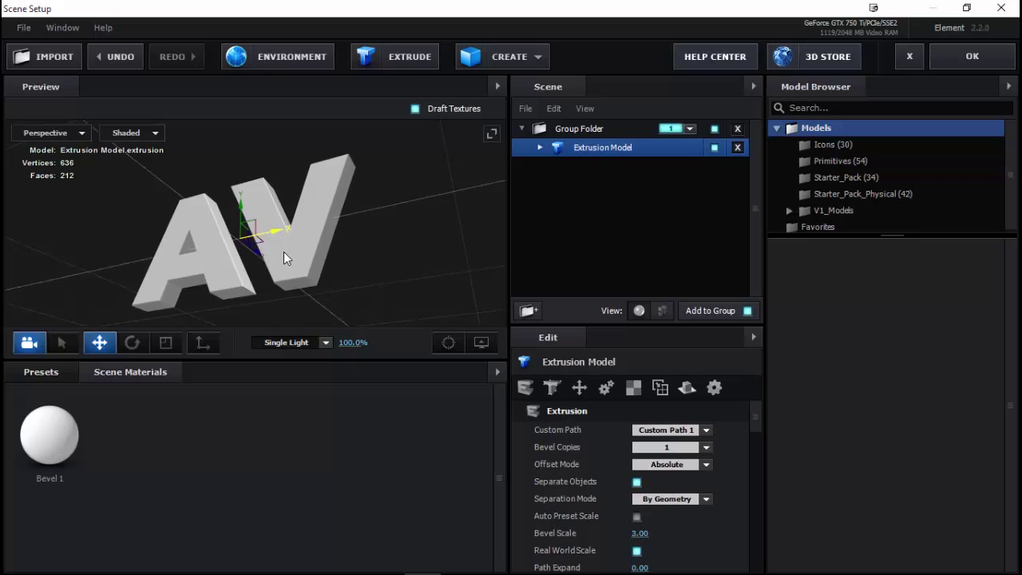
left_click(31, 376)
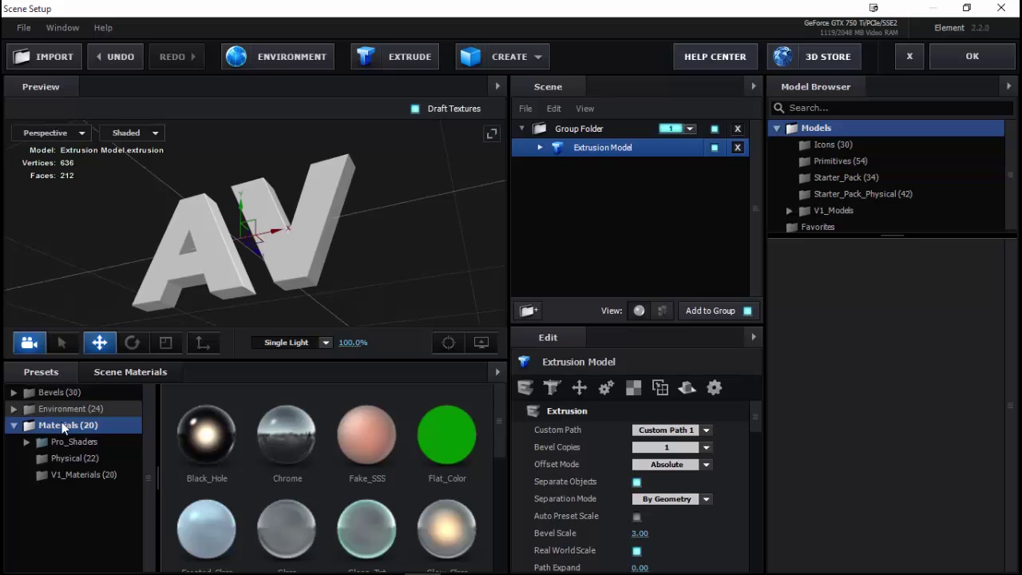
Browse the Pro_Shaders materials, then move to the Bevels presets
double_click(105, 444)
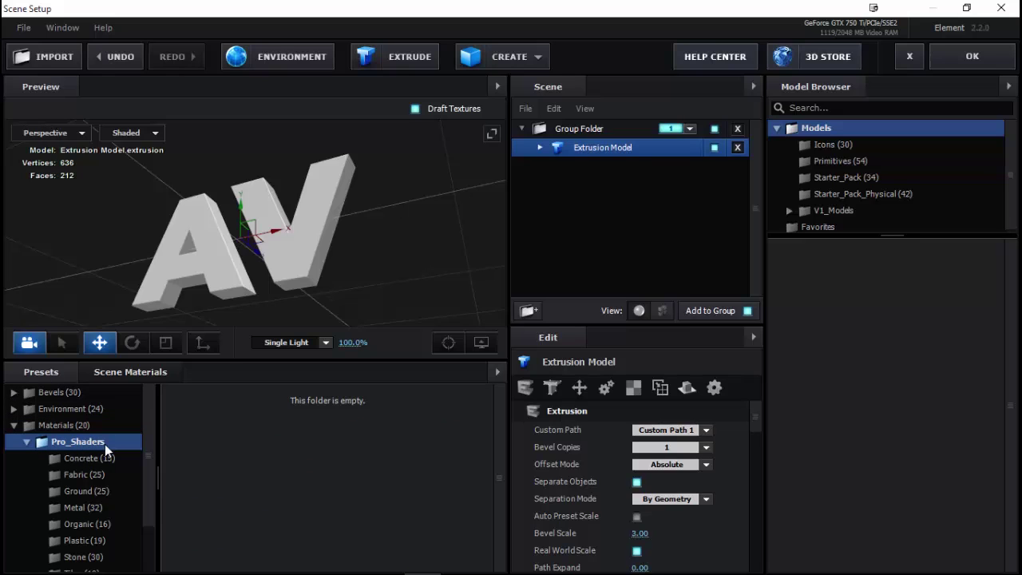
left_click(24, 426)
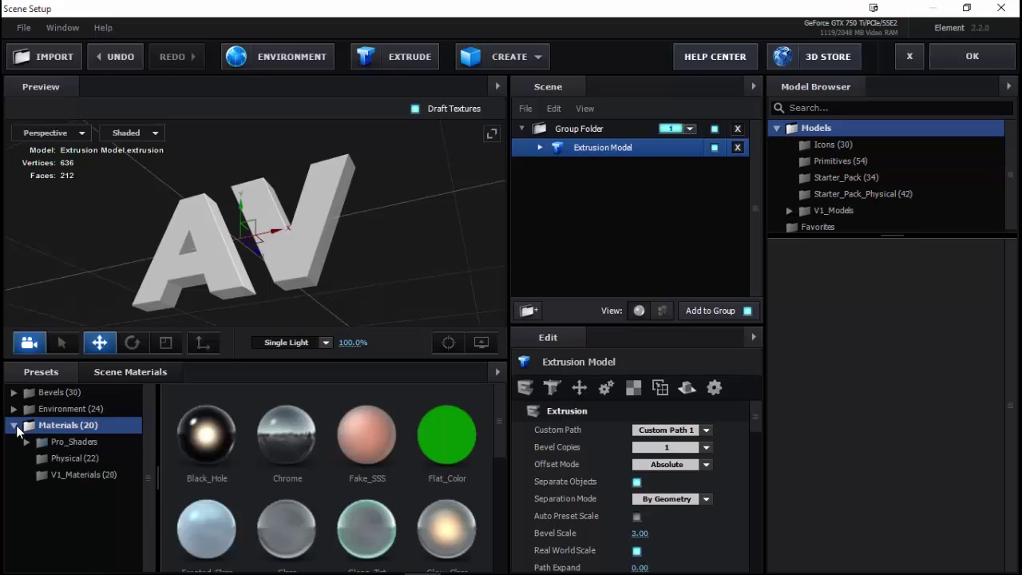
left_click(50, 393)
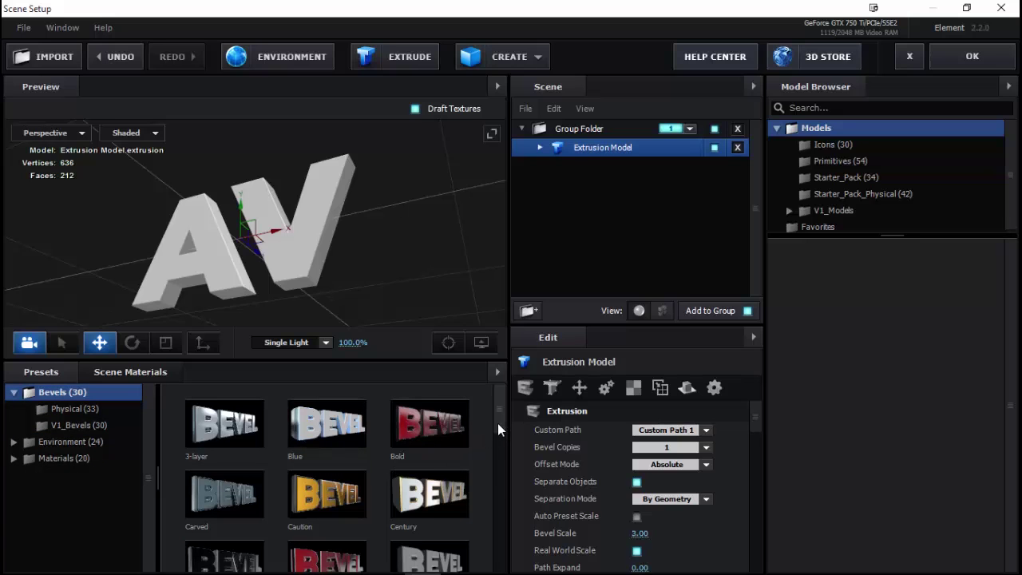
scroll(497, 423, "down", 2)
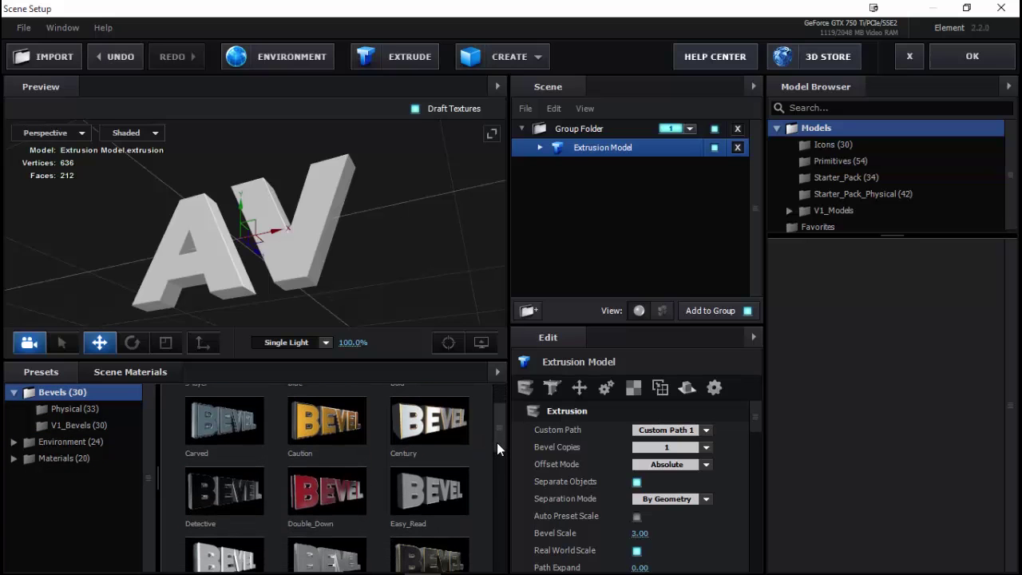
scroll(497, 442, "down", 3)
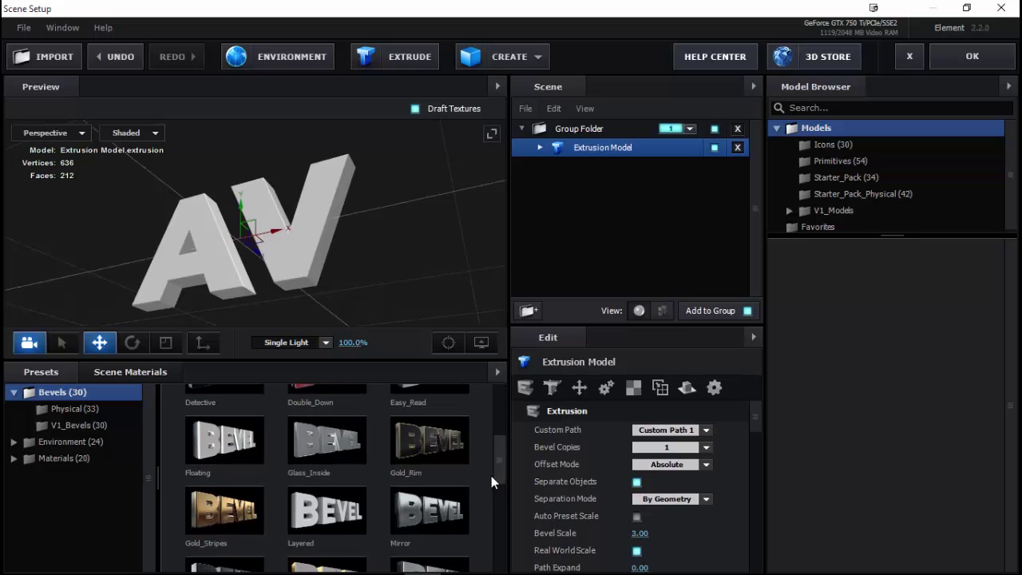
Try the Gold_Rim and then the Racing bevel presets on the AV model
left_click(422, 450)
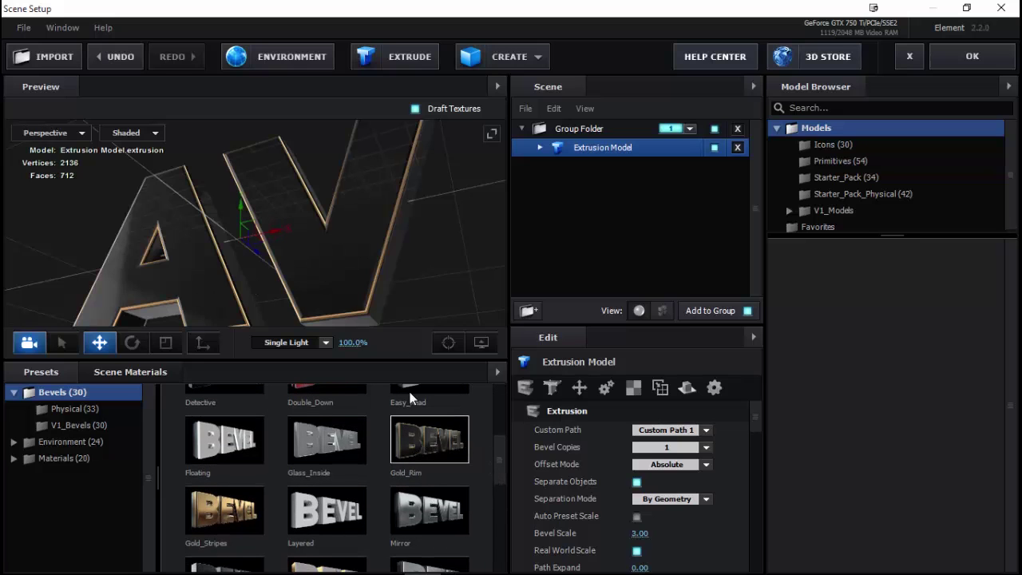
left_click_drag(337, 234, 387, 213)
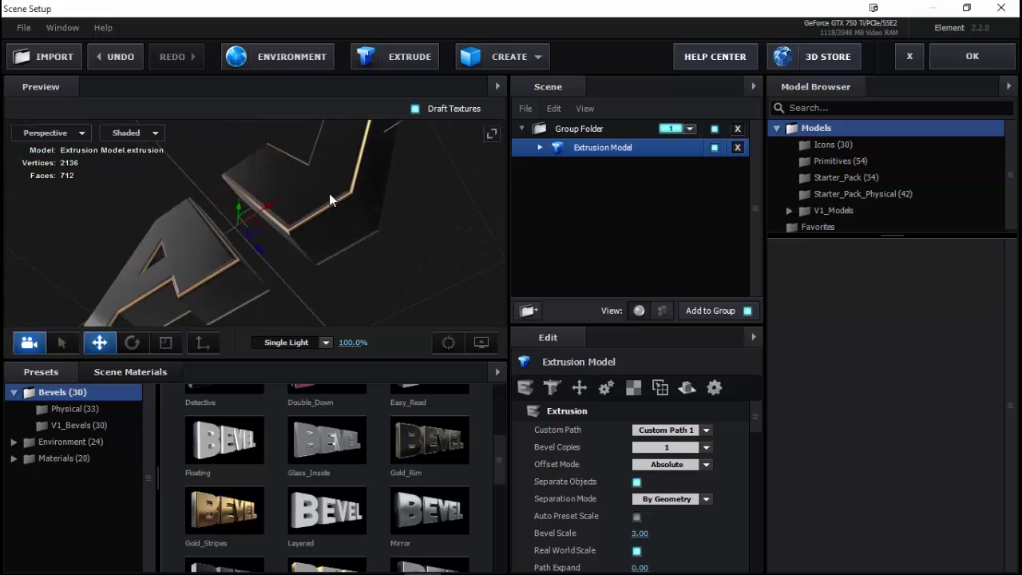
scroll(337, 280, "up", 5)
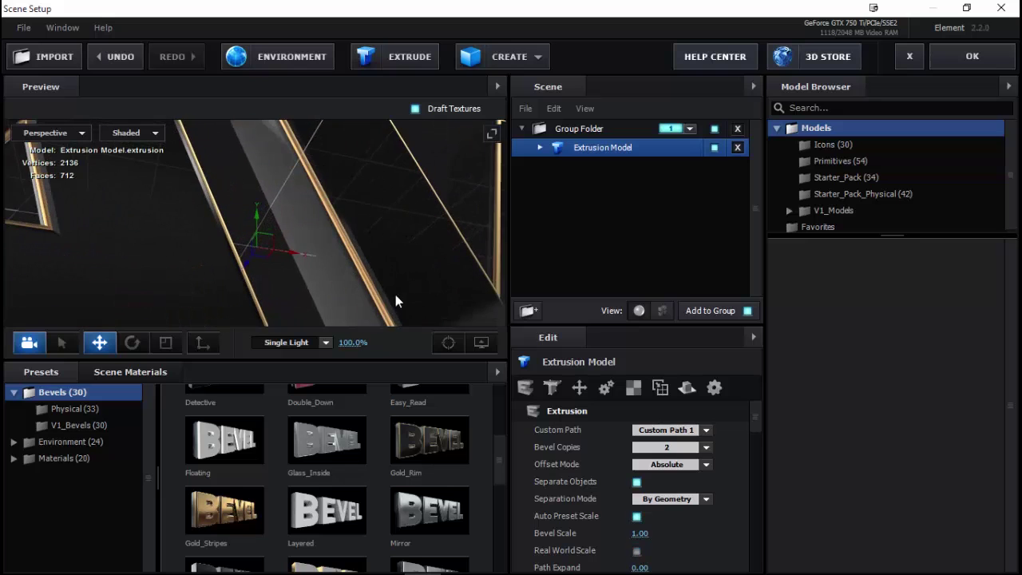
left_click_drag(395, 300, 313, 292)
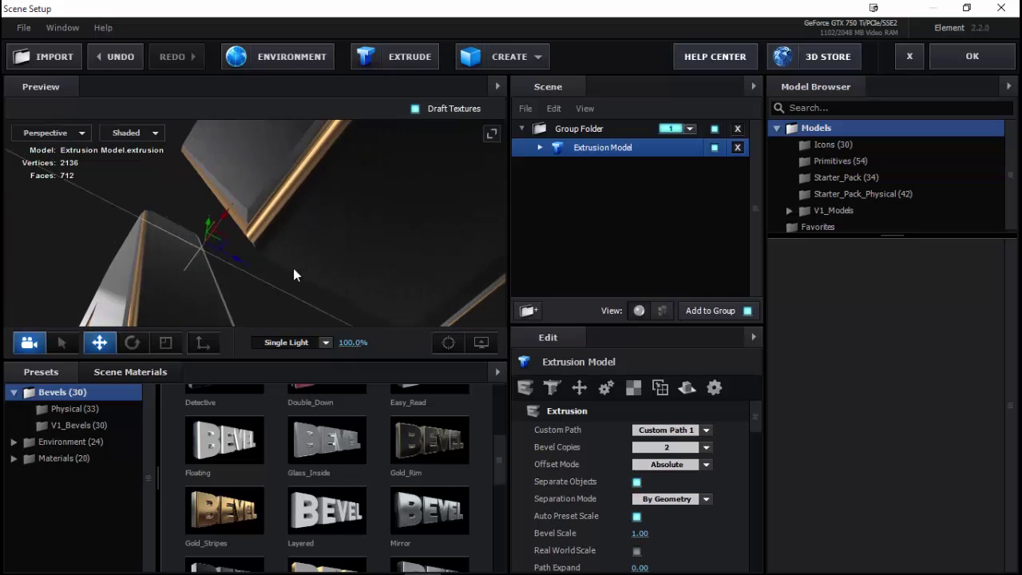
scroll(312, 287, "down", 5)
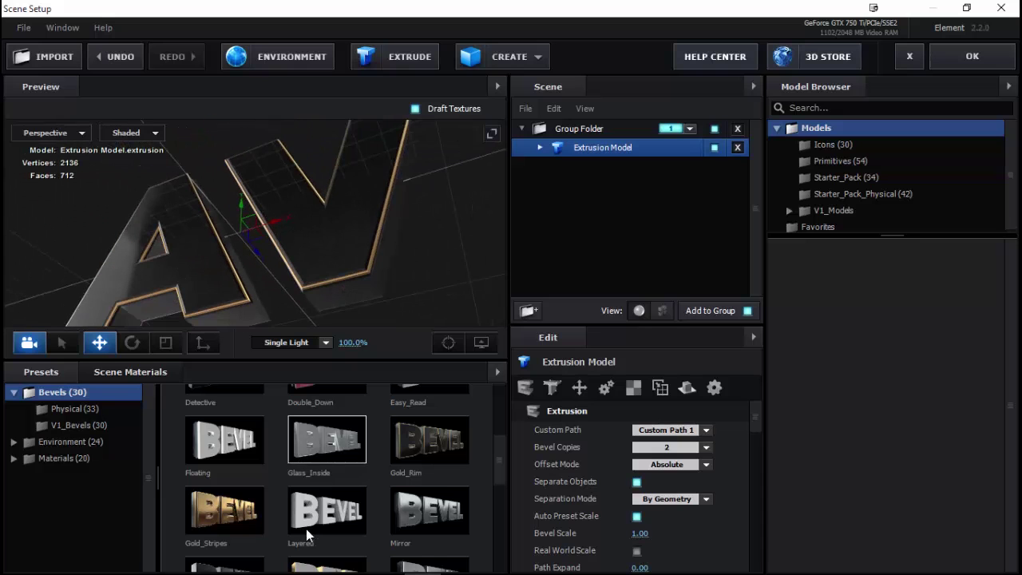
scroll(264, 509, "down", 3)
left_click(327, 442)
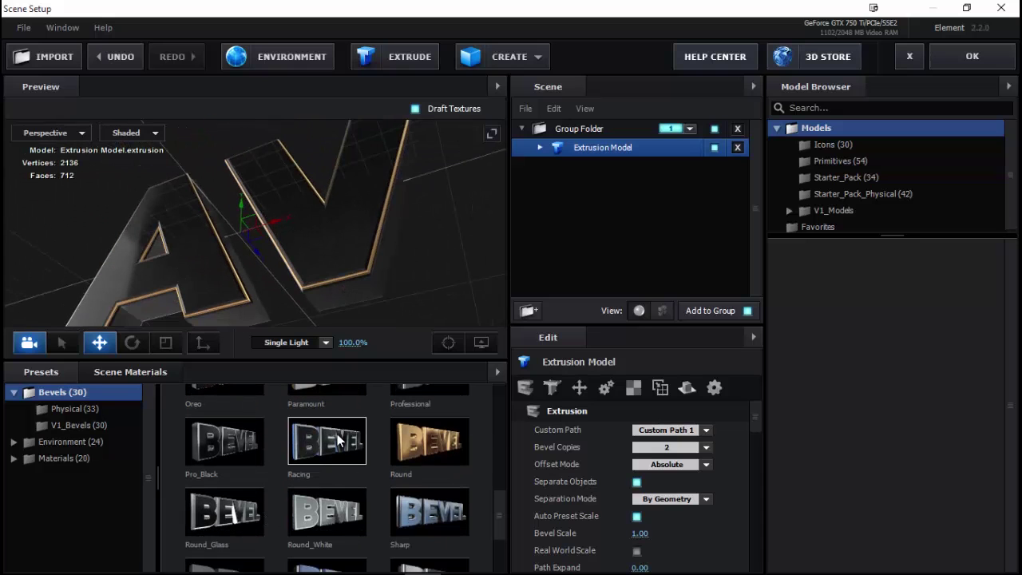
mouse_move(367, 279)
left_mouse_down()
mouse_move(421, 267)
mouse_move(357, 206)
mouse_move(329, 283)
left_mouse_up()
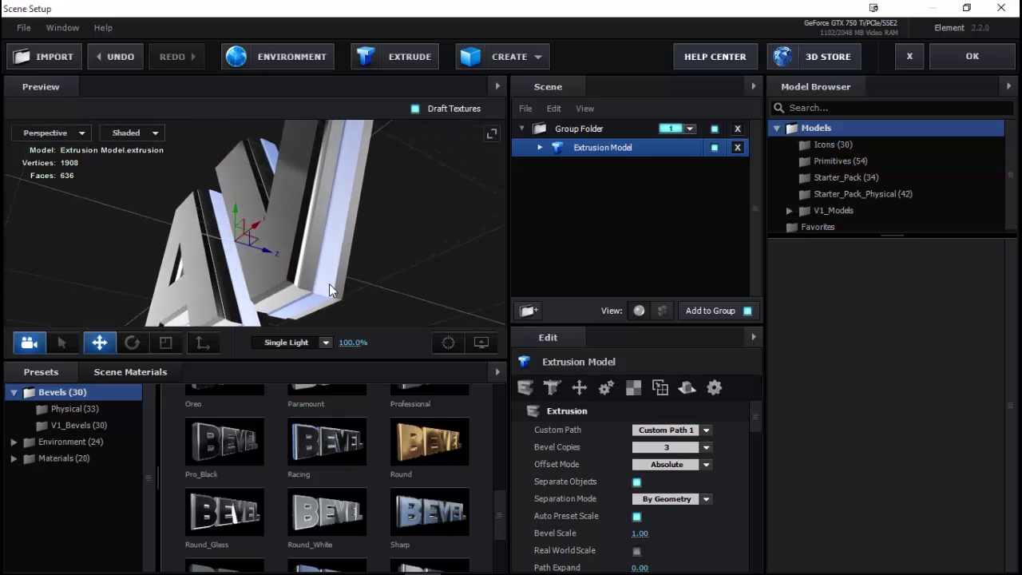
Try the Round and then the Universal bevel presets on the AV text
left_click(429, 445)
scroll(377, 505, "down", 2)
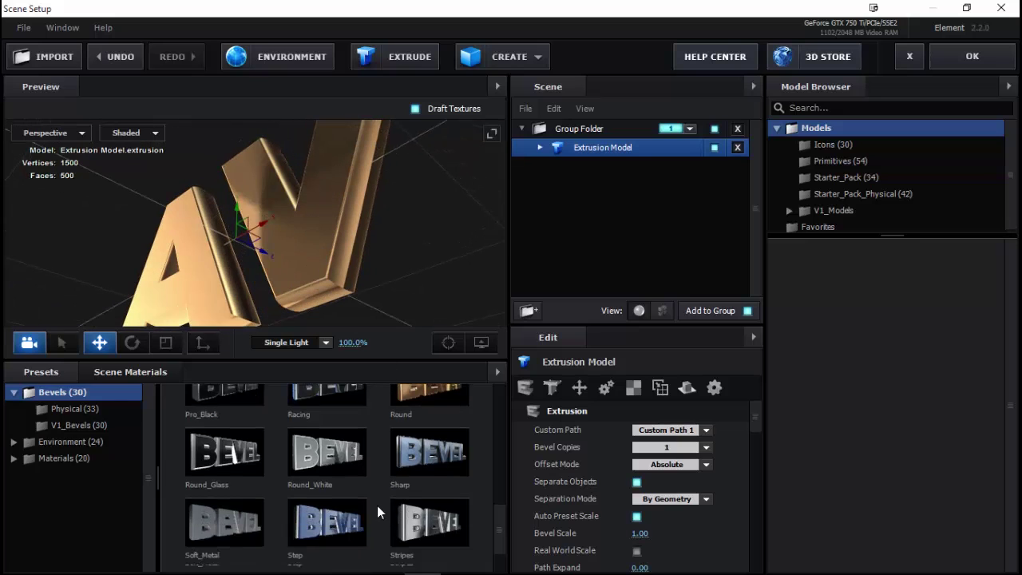
left_click(441, 537)
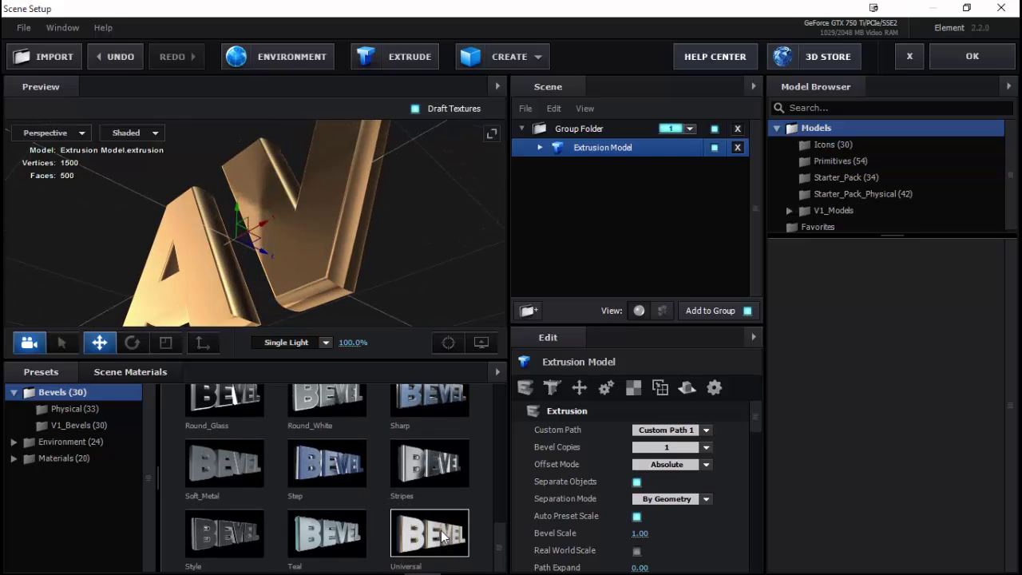
left_click_drag(325, 251, 388, 231)
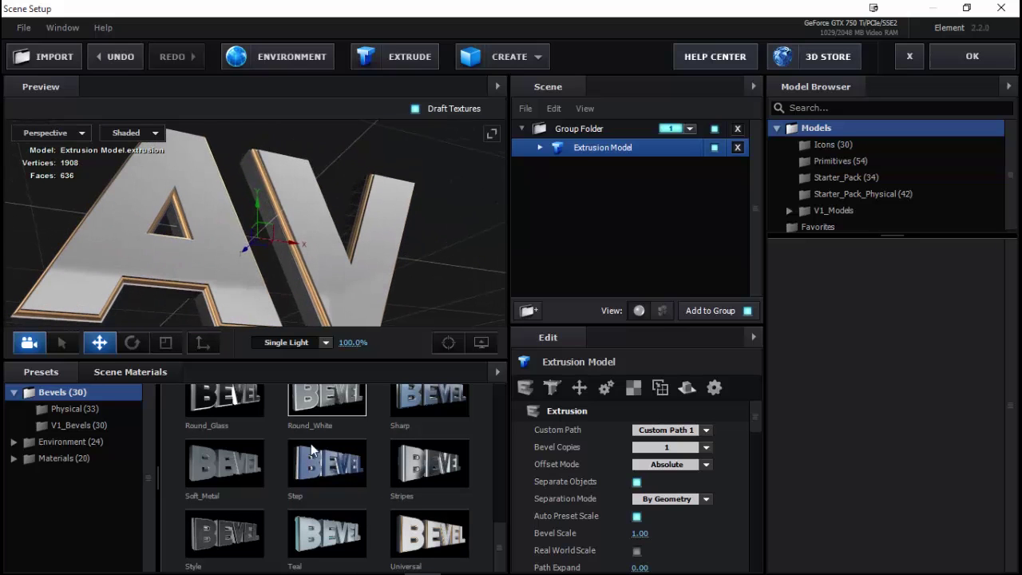
scroll(283, 503, "up", 2)
scroll(283, 503, "up", 3)
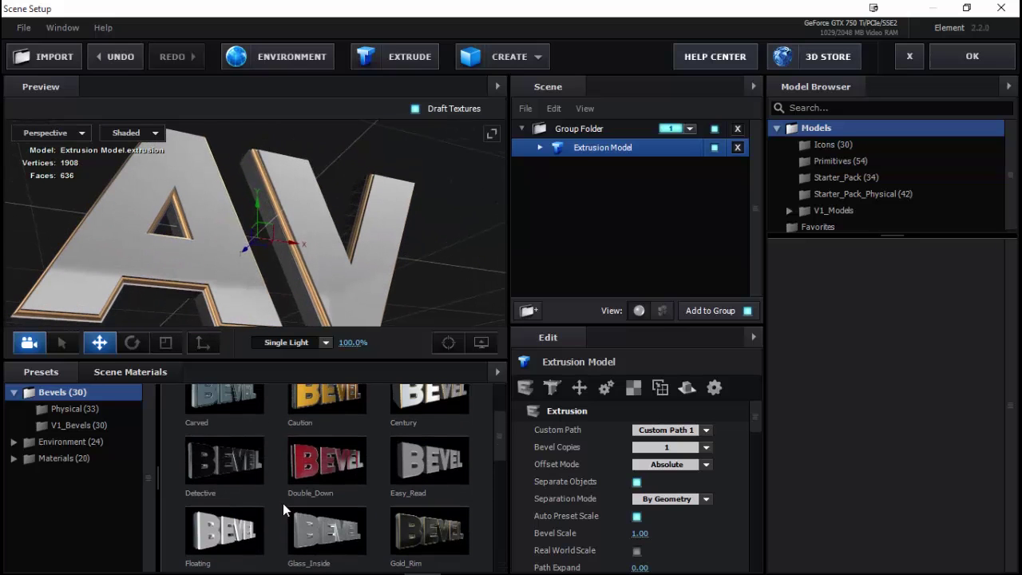
Try the Detective bevel, then settle on the red Double_Down bevel preset
left_click(223, 473)
left_click_drag(306, 268, 308, 324)
left_click(318, 458)
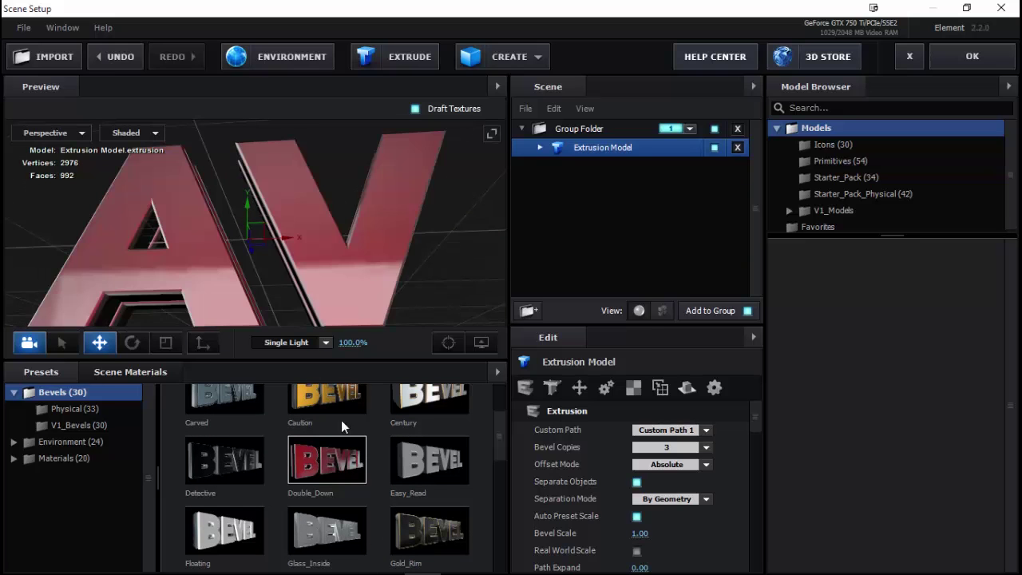
mouse_move(325, 273)
left_mouse_down()
mouse_move(262, 265)
mouse_move(376, 328)
mouse_move(344, 261)
left_mouse_up()
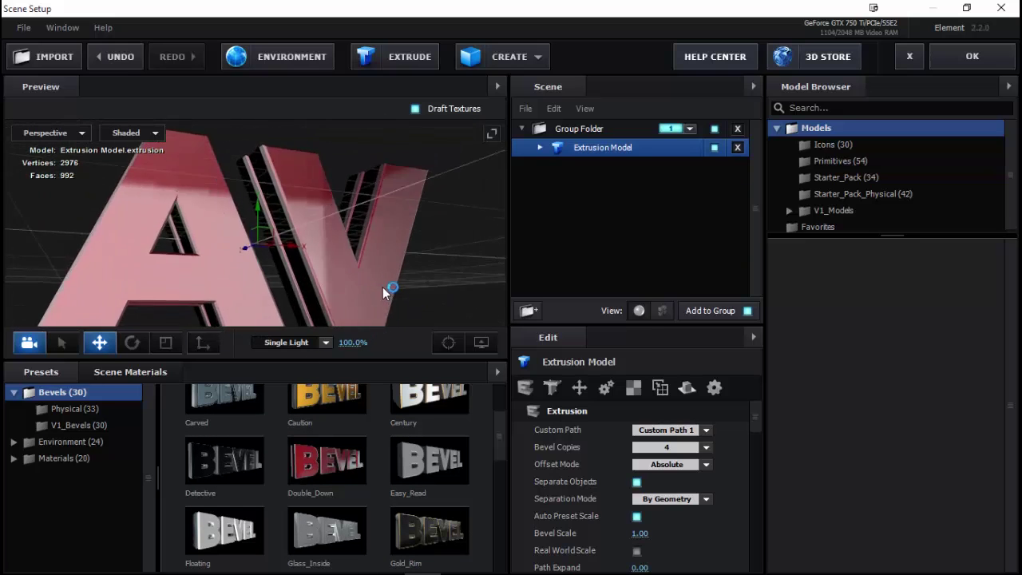
mouse_move(343, 261)
left_mouse_down()
mouse_move(301, 257)
mouse_move(321, 280)
mouse_move(379, 276)
left_mouse_up()
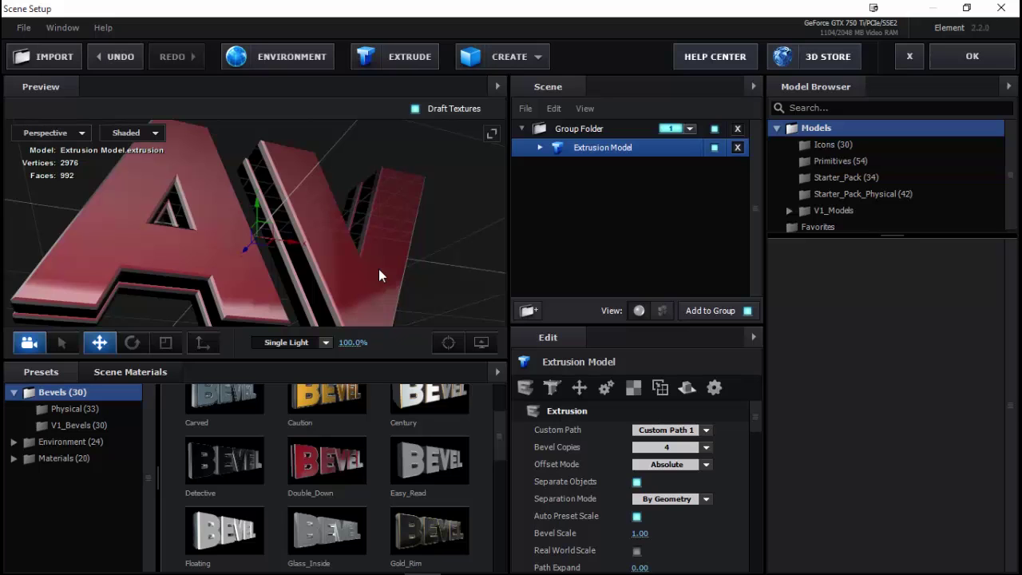
scroll(603, 503, "down", 5)
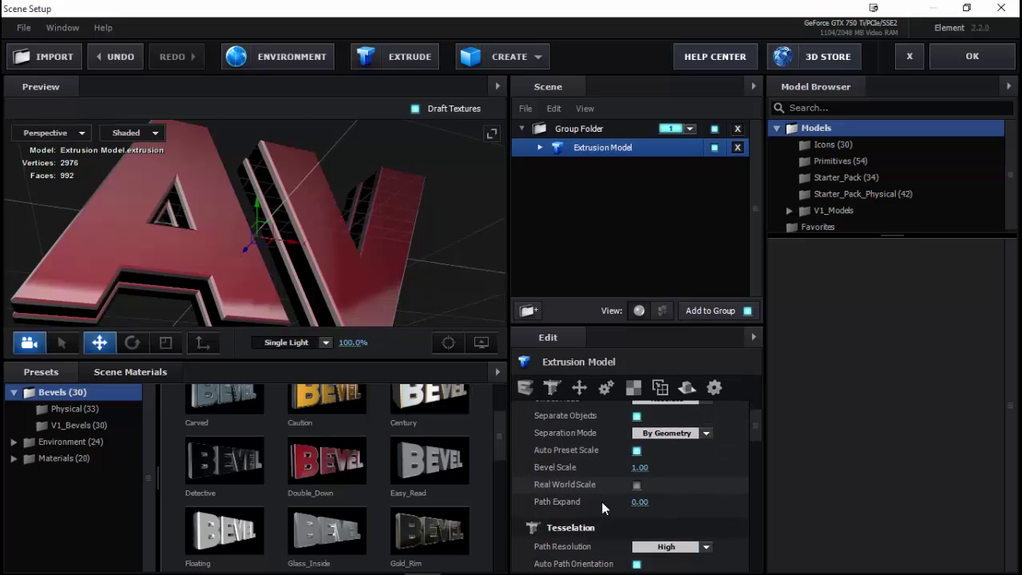
scroll(603, 508, "up", 2)
scroll(603, 508, "up", 2)
scroll(602, 508, "up", 2)
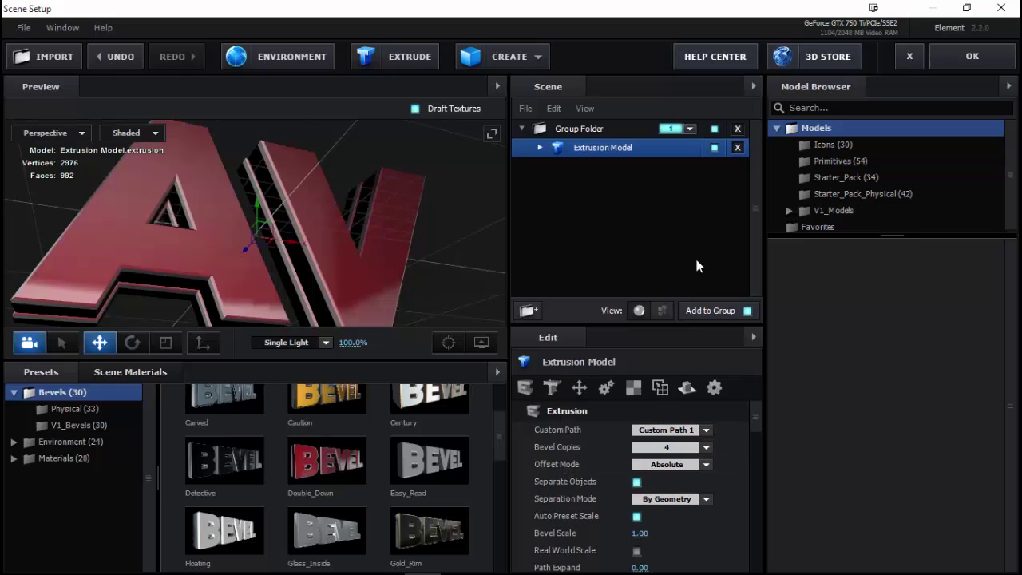
left_click(540, 147)
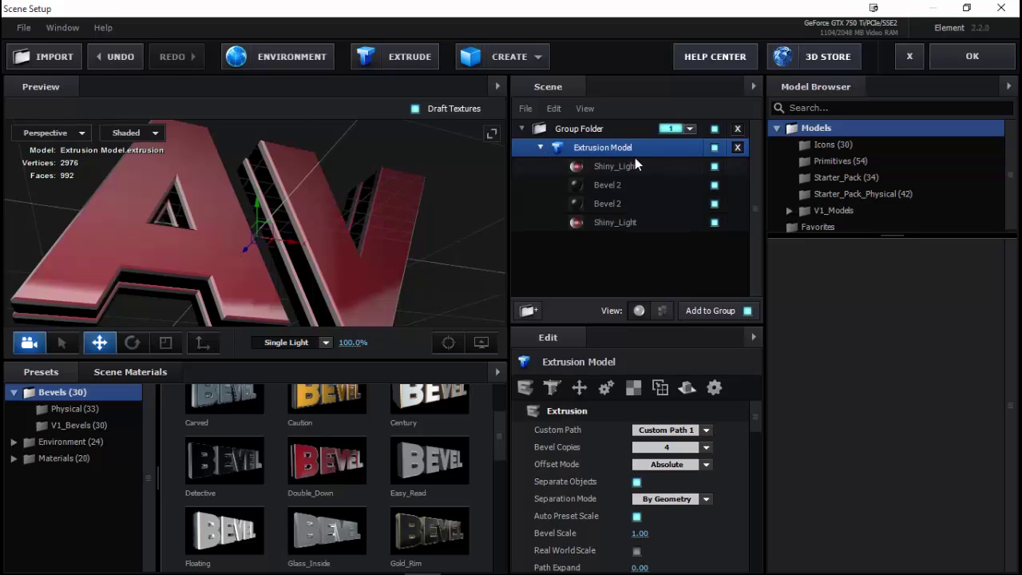
Select the Shiny_Light material part and orbit around the AV model to inspect it
key("Down")
key("Down")
key("Down")
key("Down")
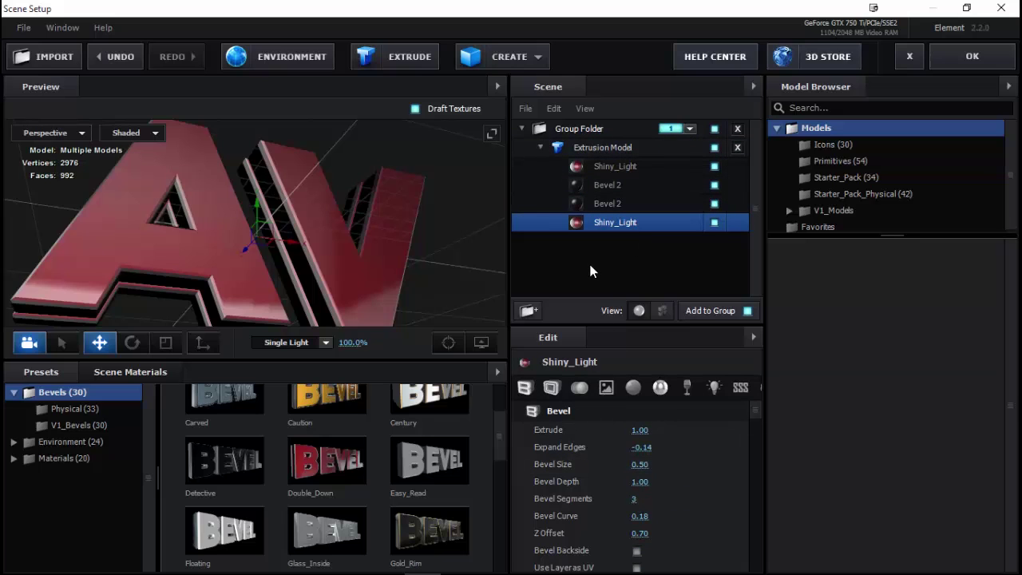
left_click(607, 167)
left_click_drag(363, 269, 263, 272)
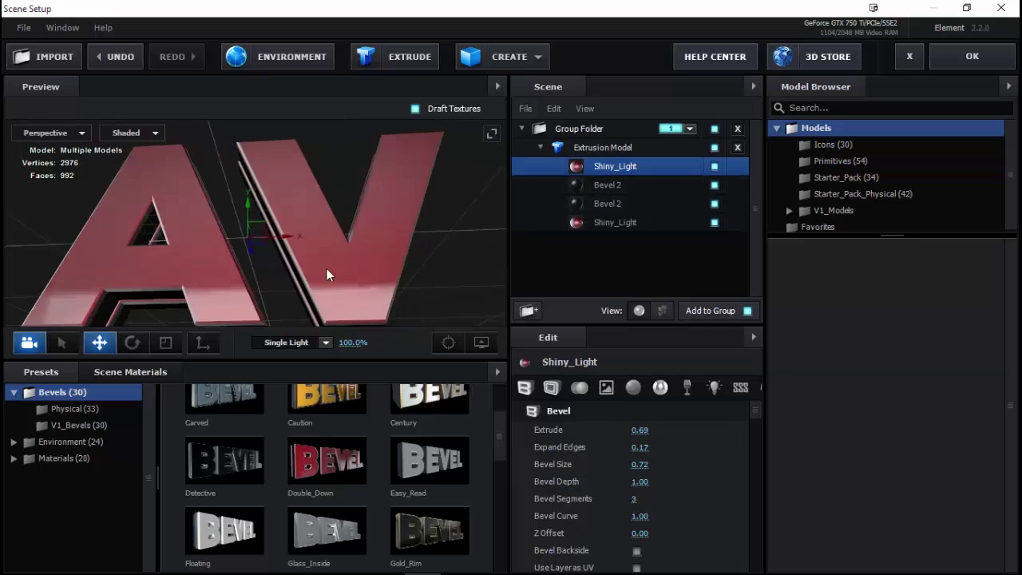
mouse_move(322, 235)
left_mouse_down()
mouse_move(303, 271)
mouse_move(331, 248)
mouse_move(336, 257)
mouse_move(305, 253)
mouse_move(340, 265)
mouse_move(335, 212)
left_mouse_up()
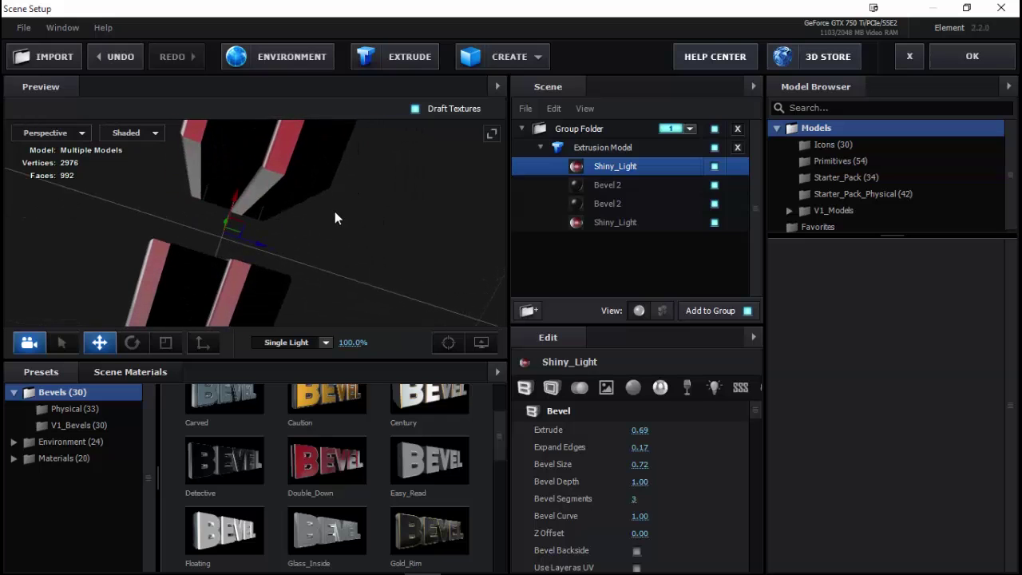
left_click_drag(242, 283, 258, 295)
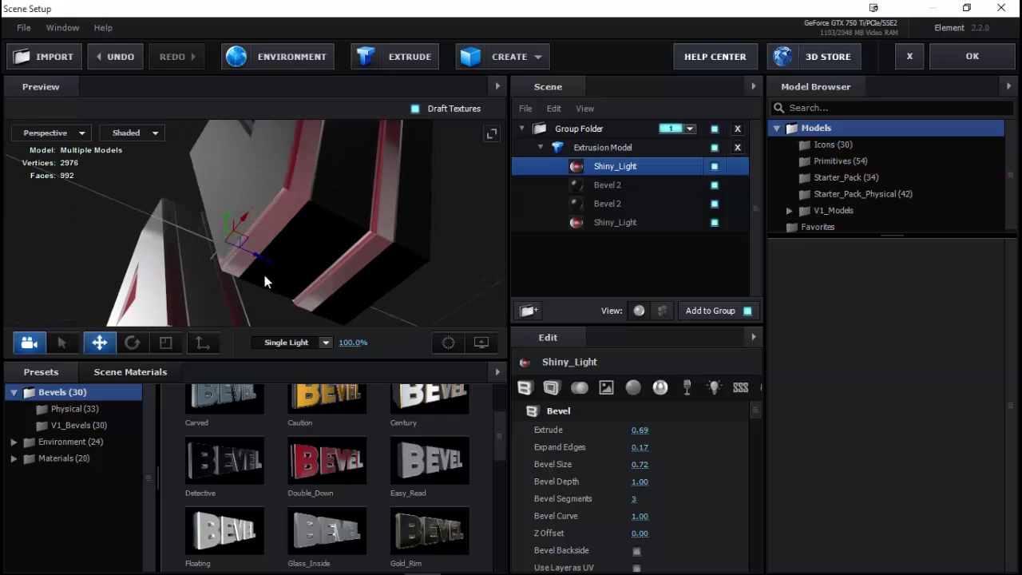
left_click_drag(361, 236, 255, 236)
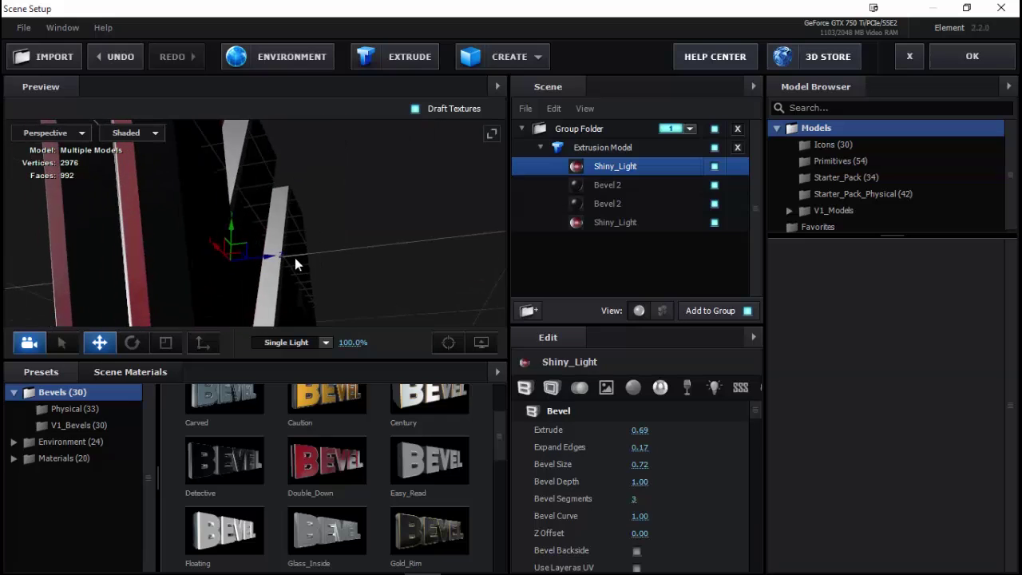
mouse_move(318, 234)
left_mouse_down()
mouse_move(242, 209)
mouse_move(183, 232)
mouse_move(216, 220)
mouse_move(249, 173)
left_mouse_up()
Compare the two Bevel 2 material layers, then return to Shiny_Light
left_click(616, 204)
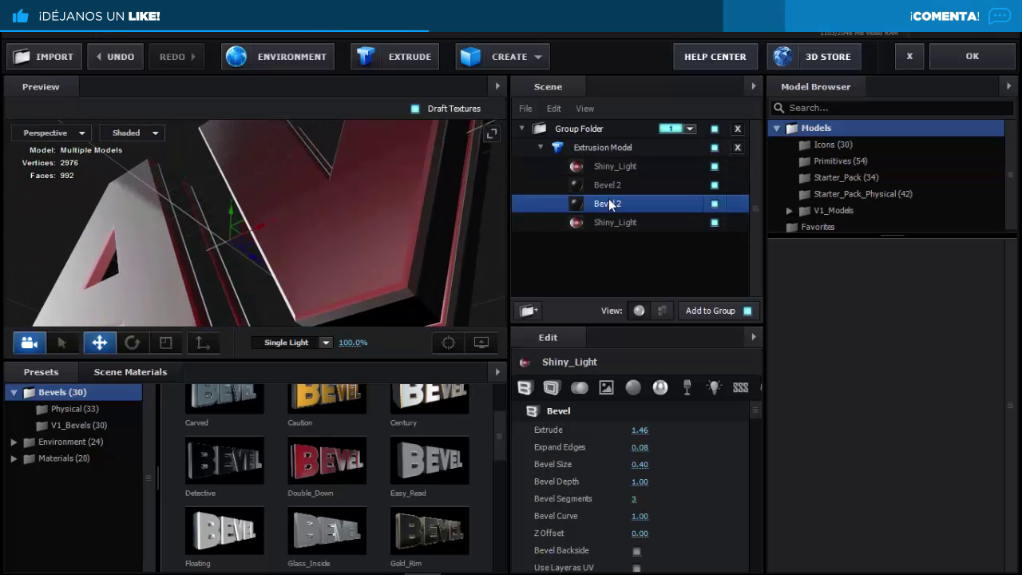
left_click(615, 186)
left_click(614, 204)
left_click(614, 189)
left_click(612, 208)
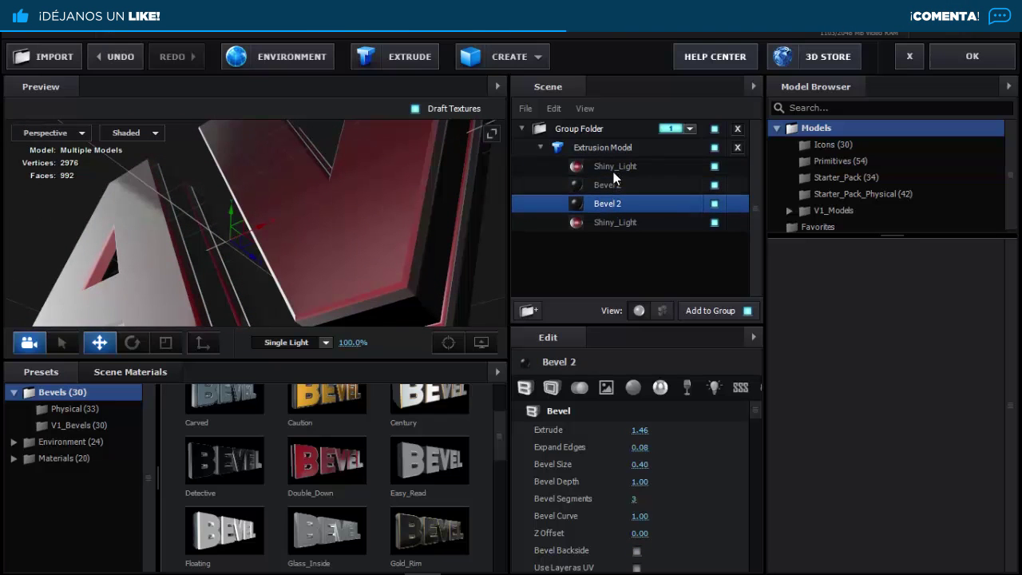
left_click(613, 169)
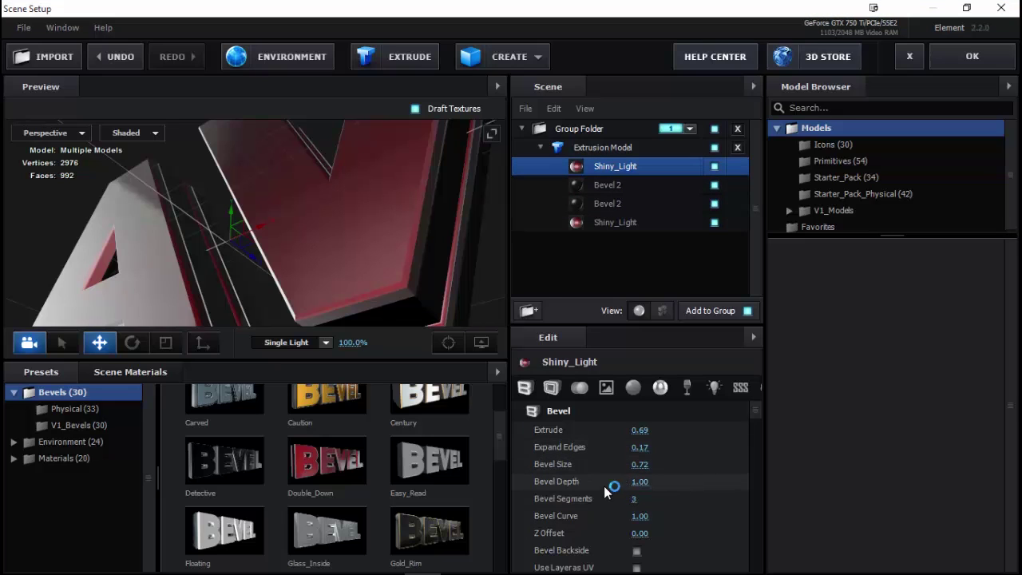
Review Shiny_Light's settings (extrude 0.69) and select the Extrusion Model
scroll(597, 495, "down", 3)
scroll(595, 496, "up", 10)
scroll(595, 496, "down", 5)
scroll(595, 497, "down", 5)
scroll(597, 461, "up", 2)
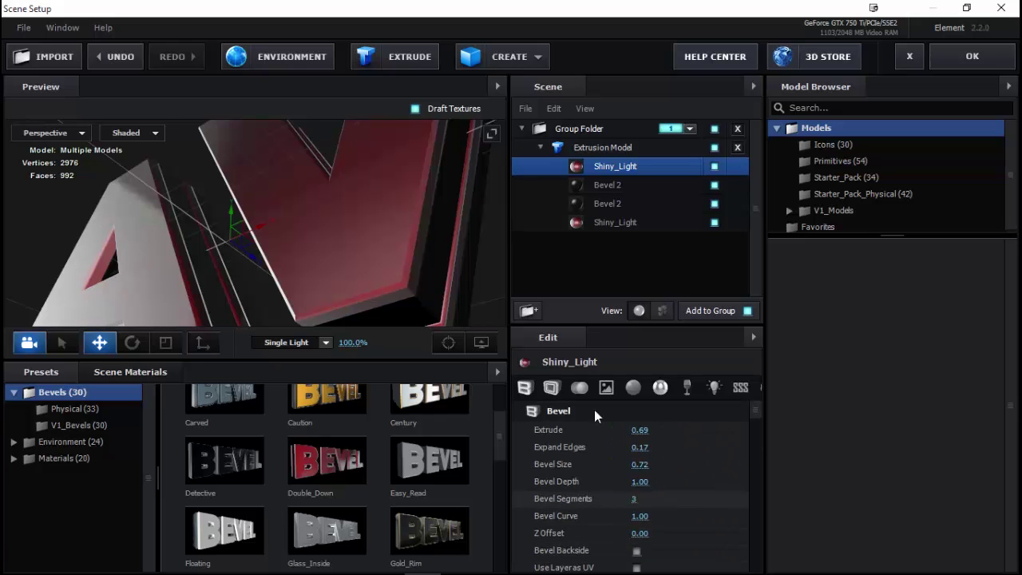
left_click(597, 146)
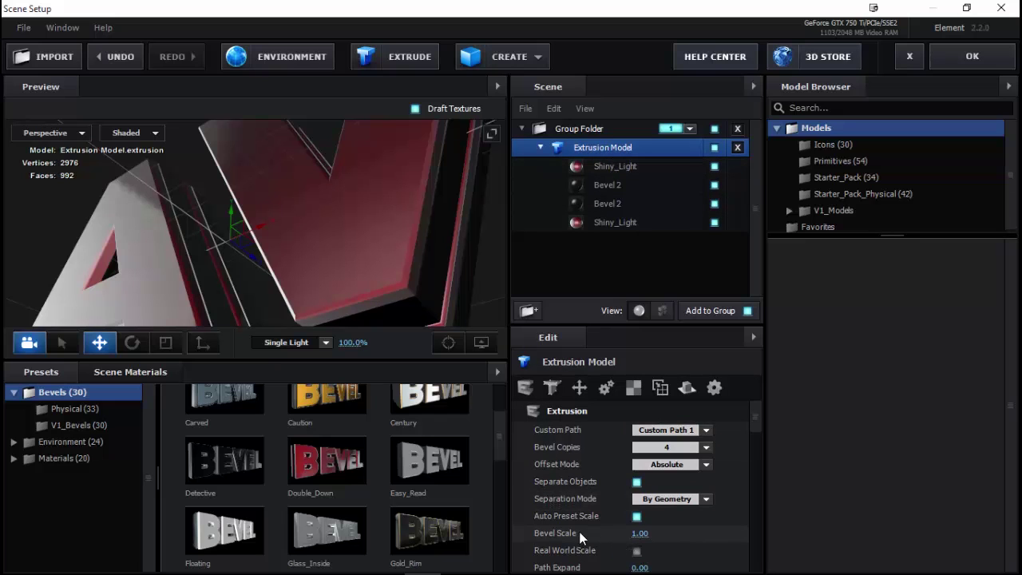
Orbit out to a full view of AV and scroll down to the Transform settings
scroll(351, 240, "down", 5)
left_click_drag(346, 230, 394, 283)
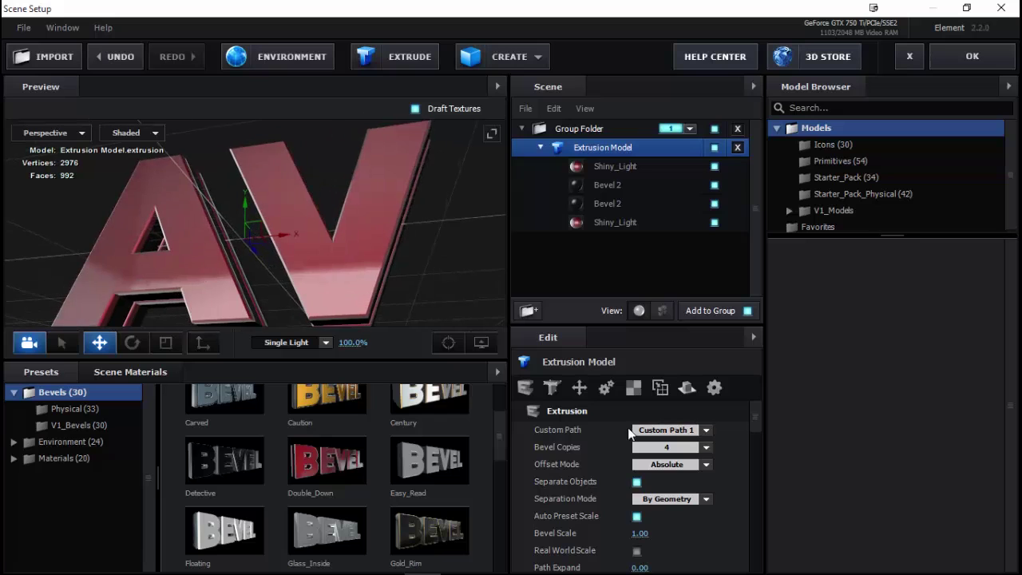
scroll(578, 529, "down", 3)
scroll(577, 528, "down", 2)
scroll(577, 529, "up", 2)
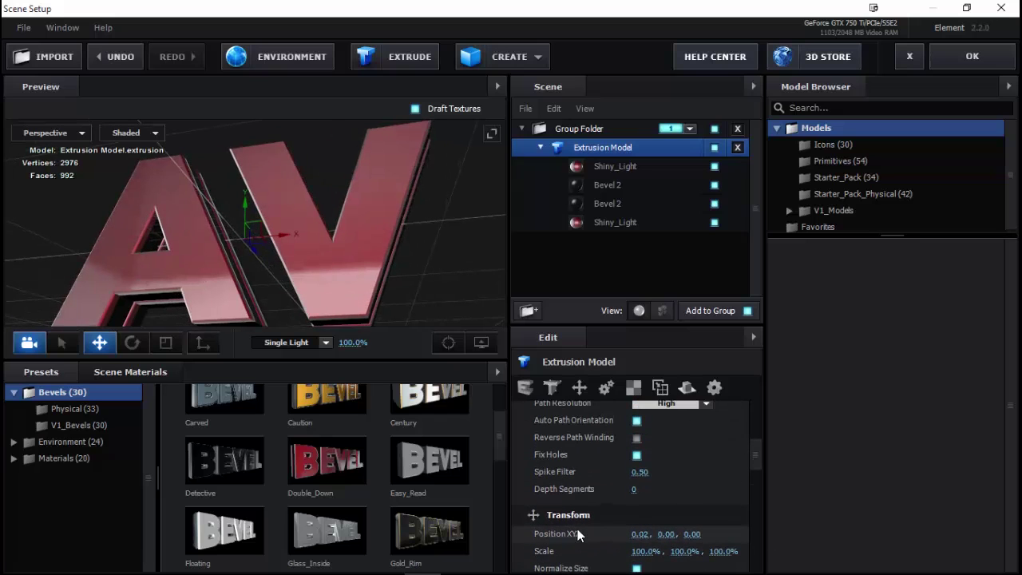
scroll(631, 518, "down", 2)
scroll(615, 480, "down", 1)
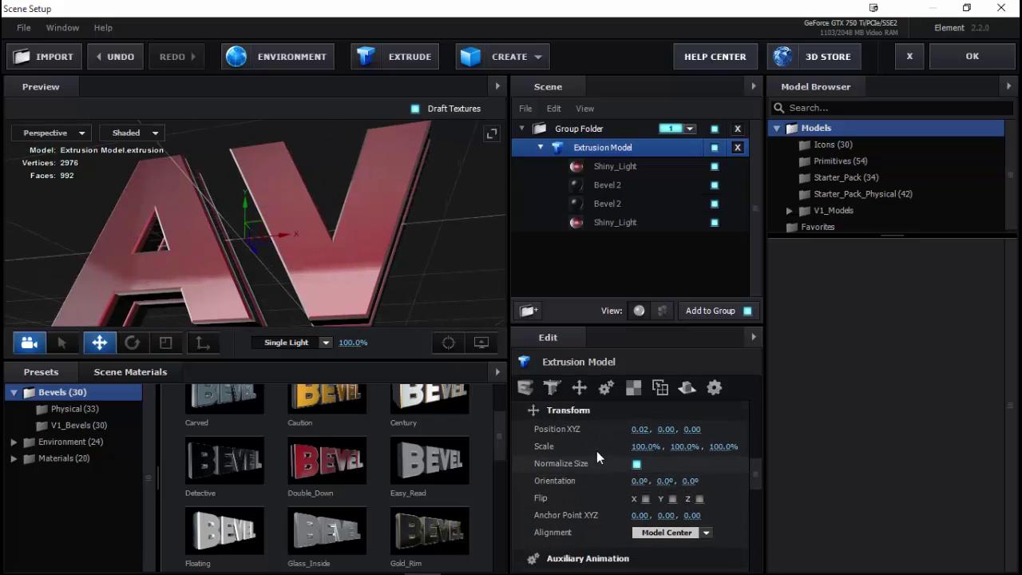
scroll(611, 461, "down", 2)
scroll(624, 466, "up", 3)
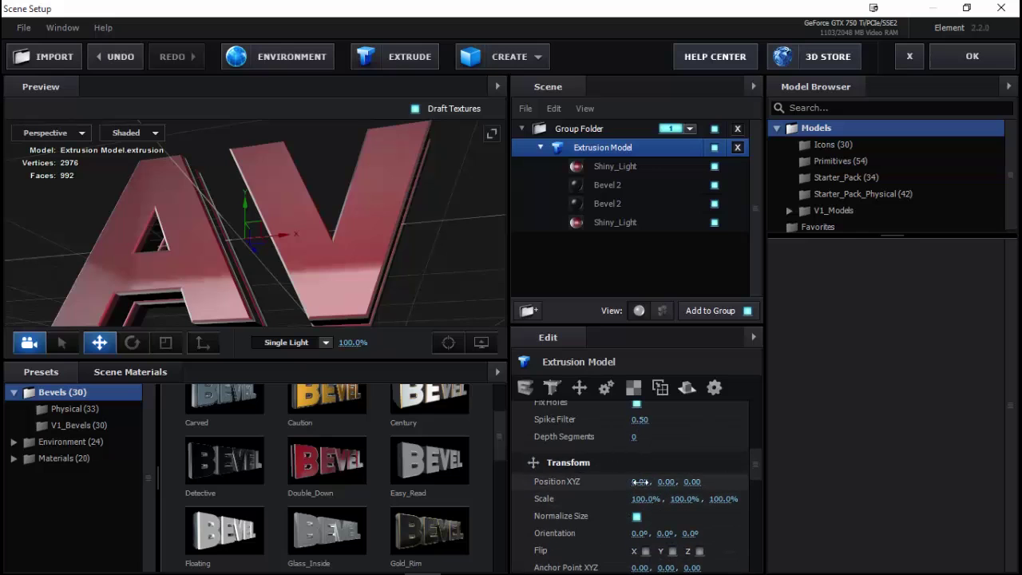
Set the AV model's Position X to 0
left_click_drag(640, 481, 646, 483)
left_click(646, 483)
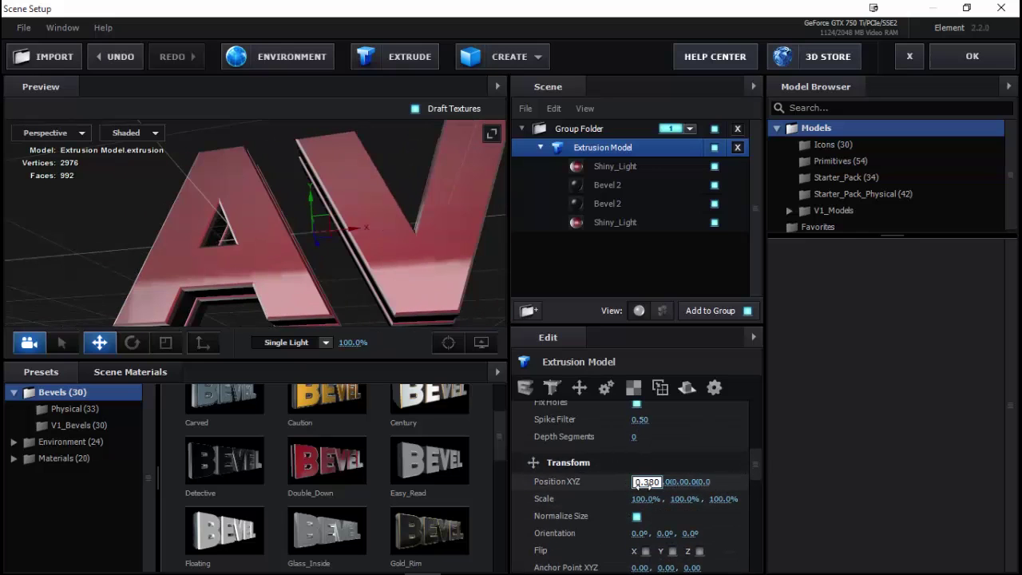
type("0")
key("Return")
Scroll back to the Extrusion section (Bevel Scale 1.00, Path Expand 0.00) and select Shiny_Light
scroll(594, 541, "down", 1)
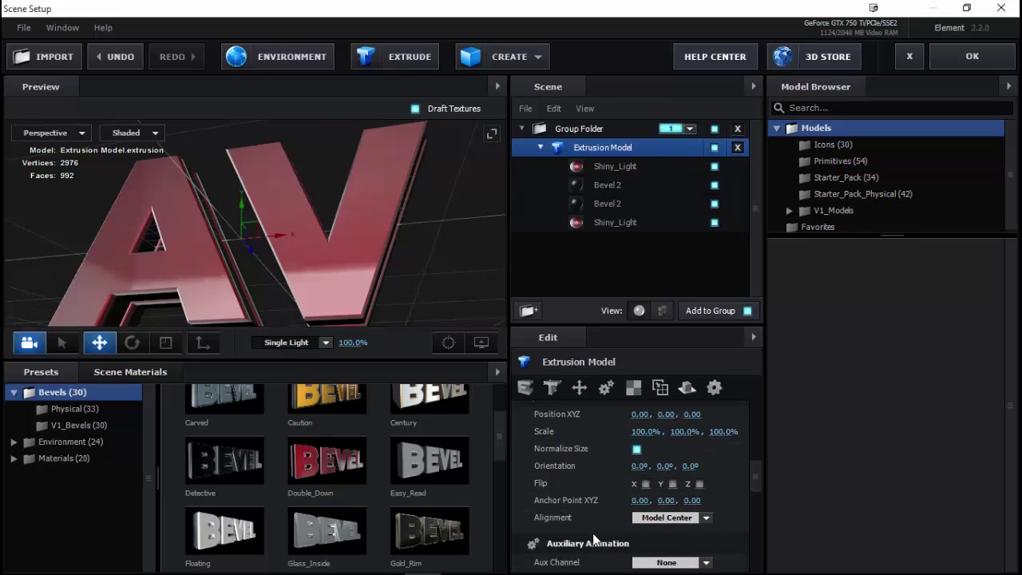
scroll(594, 540, "down", 3)
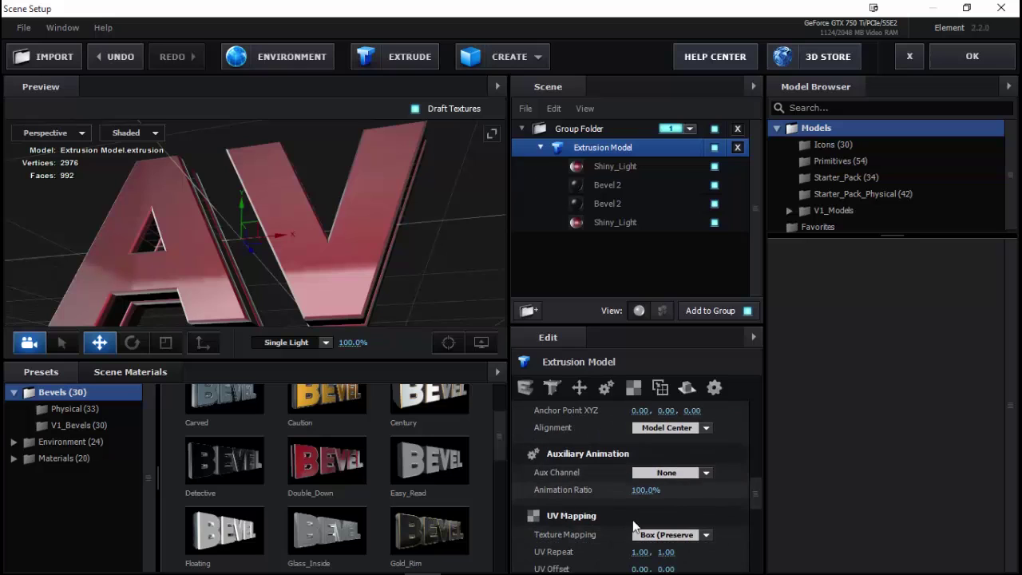
scroll(602, 534, "up", 4)
scroll(602, 535, "down", 2)
scroll(602, 534, "down", 4)
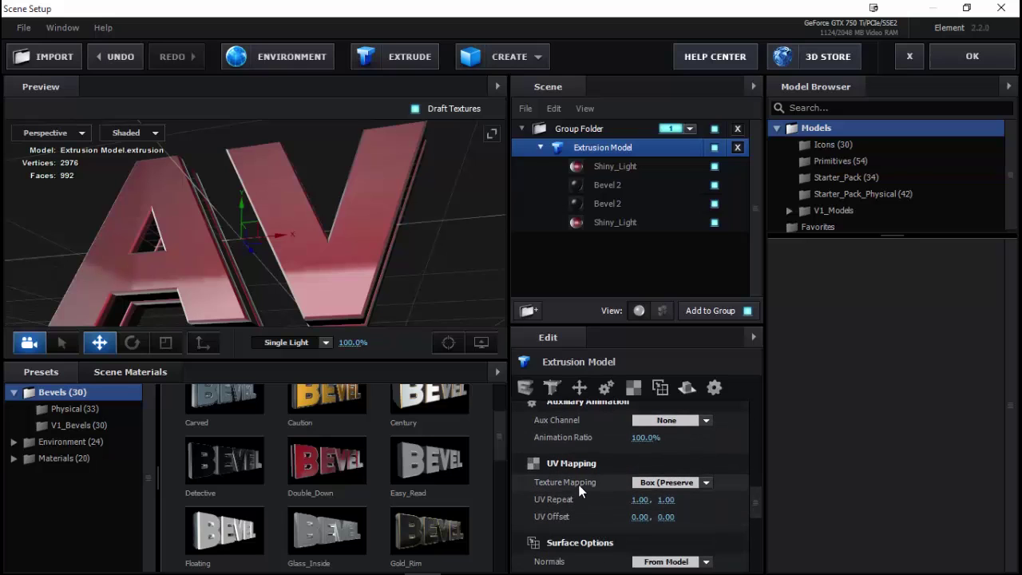
scroll(583, 491, "up", 3)
scroll(591, 519, "up", 4)
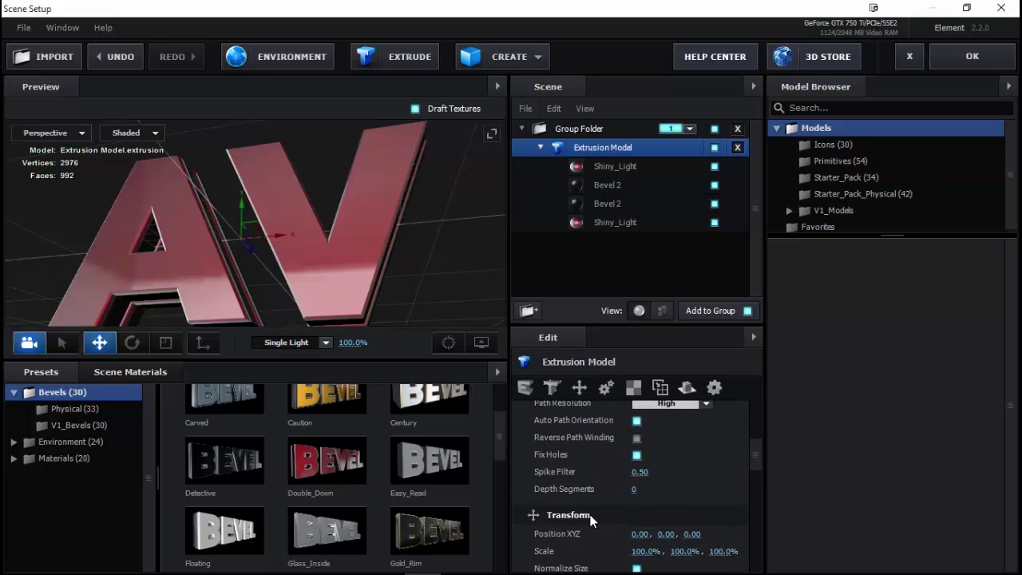
scroll(591, 519, "up", 2)
scroll(589, 494, "up", 1)
scroll(588, 503, "up", 2)
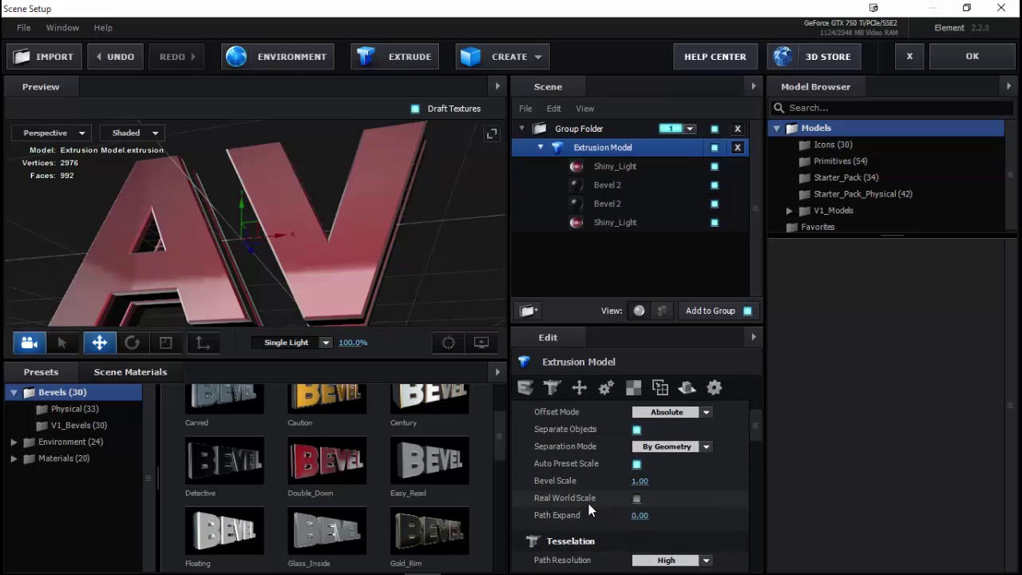
scroll(588, 503, "up", 2)
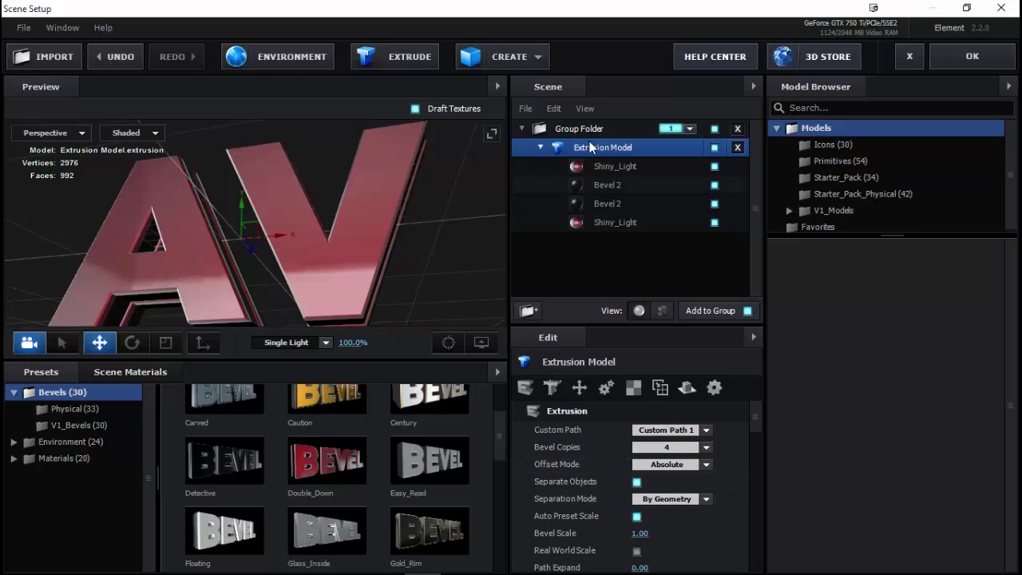
left_click(601, 165)
Deepen the extrusion of the first Bevel 2 layer of the AV text
mouse_move(433, 231)
left_mouse_down()
mouse_move(284, 249)
mouse_move(318, 228)
mouse_move(307, 211)
mouse_move(242, 291)
left_mouse_up()
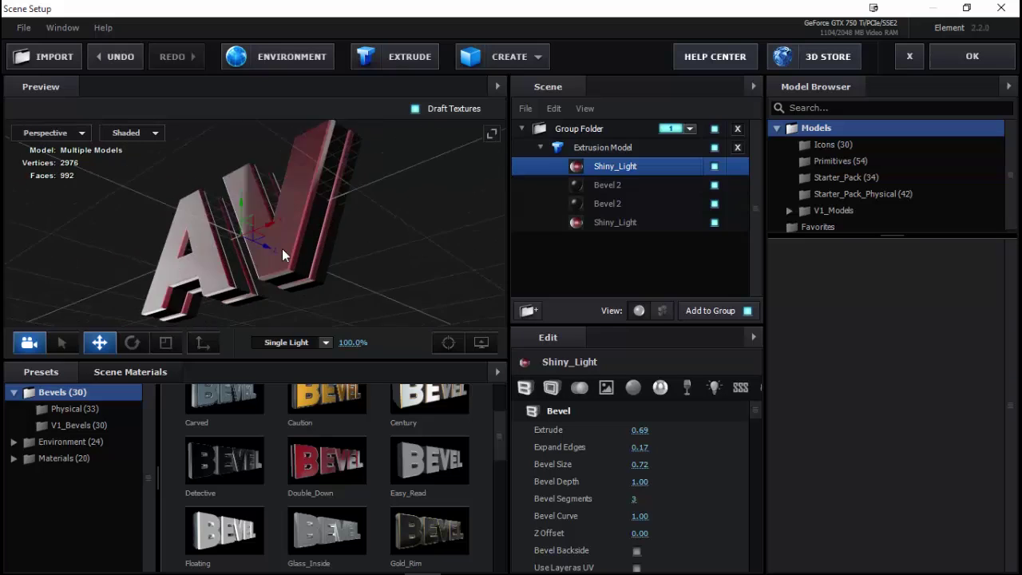
left_click_drag(242, 291, 256, 280)
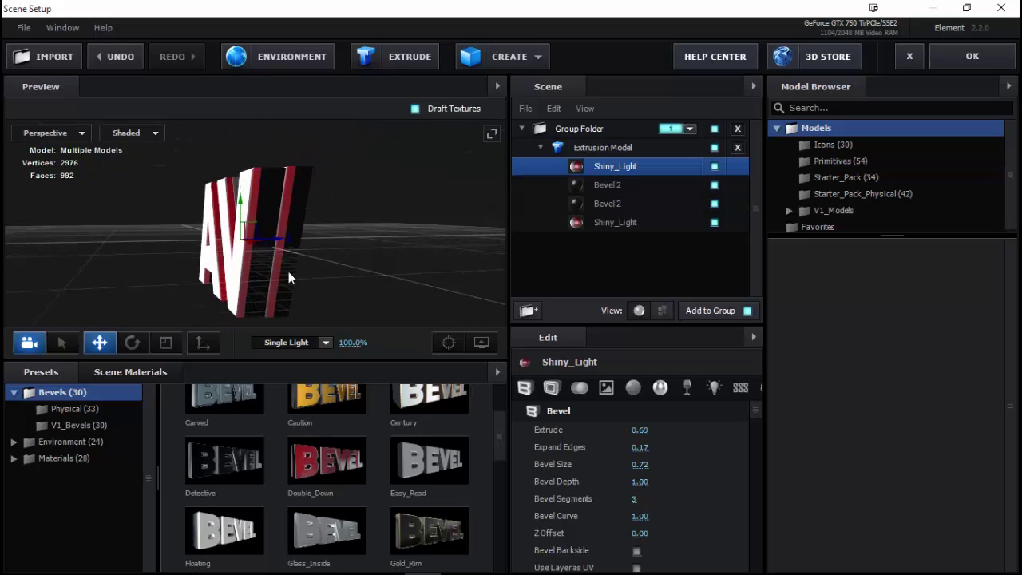
left_click(604, 186)
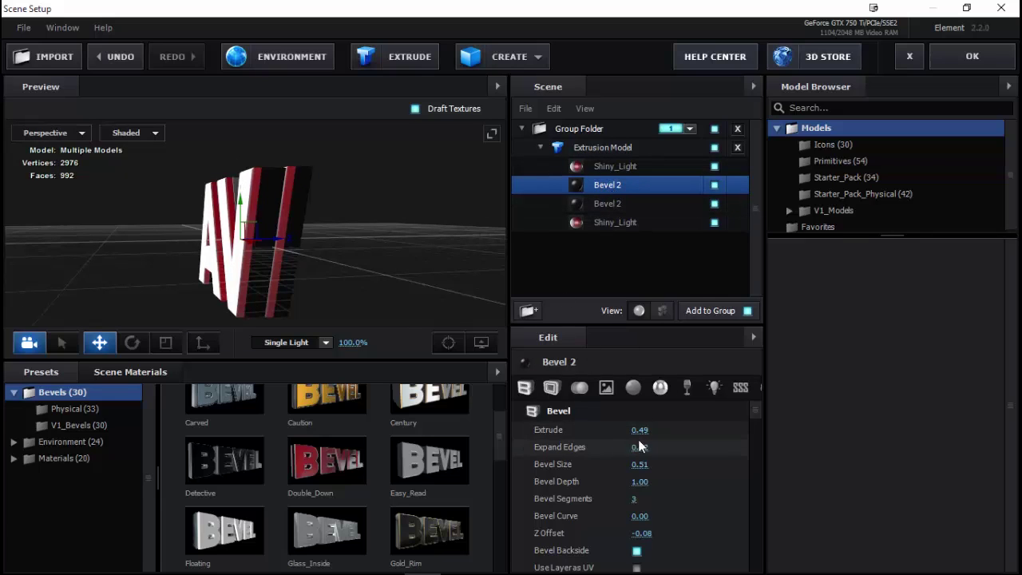
left_click_drag(643, 431, 646, 435)
left_click_drag(276, 226, 287, 196)
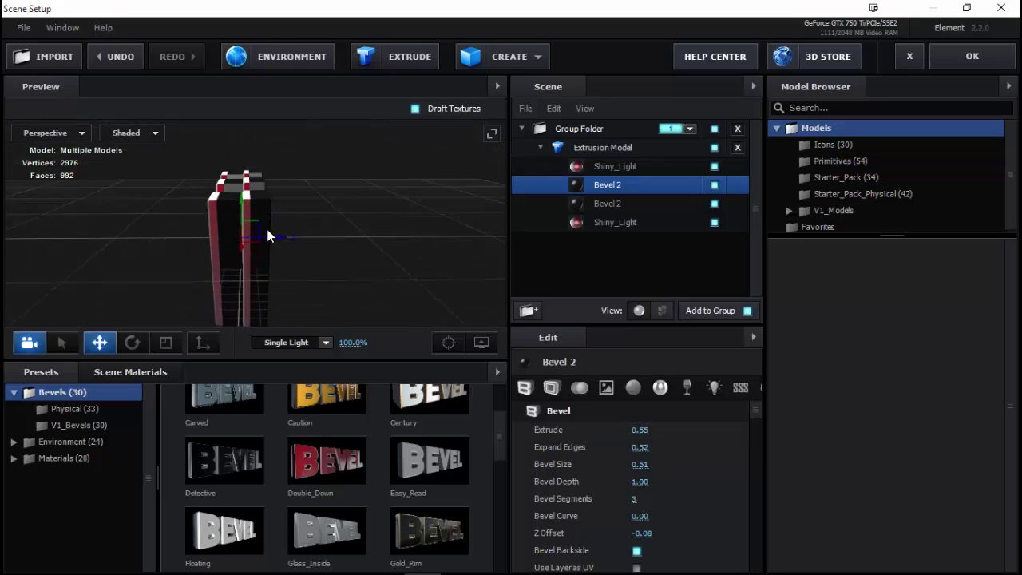
Raise the second Bevel 2 layer's Extrude to 1.53 and inspect the extruded AV model
left_click(616, 203)
left_click_drag(640, 432, 648, 432)
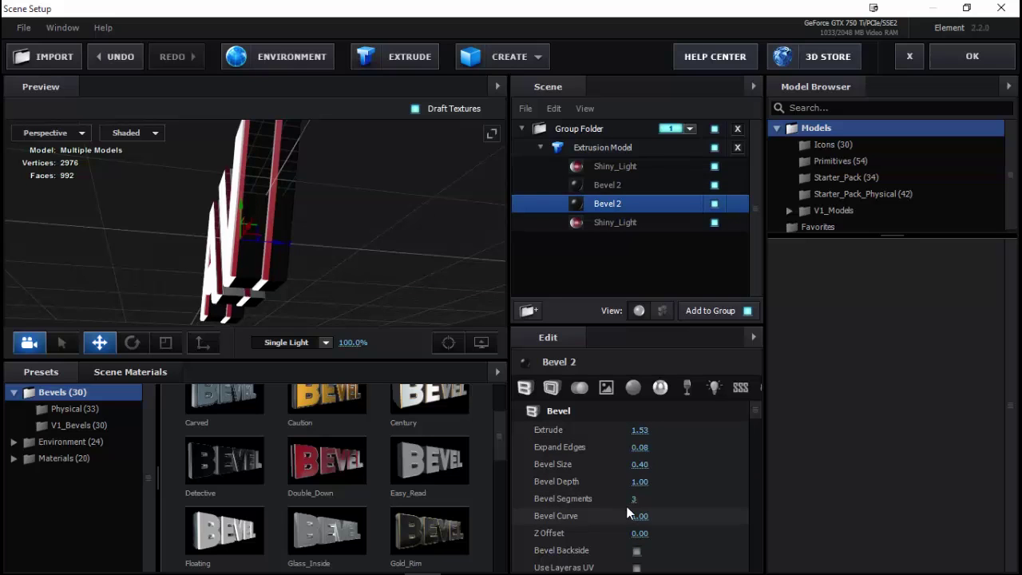
mouse_move(273, 222)
left_mouse_down()
mouse_move(326, 278)
mouse_move(304, 276)
left_mouse_up()
left_click_drag(287, 261, 289, 254)
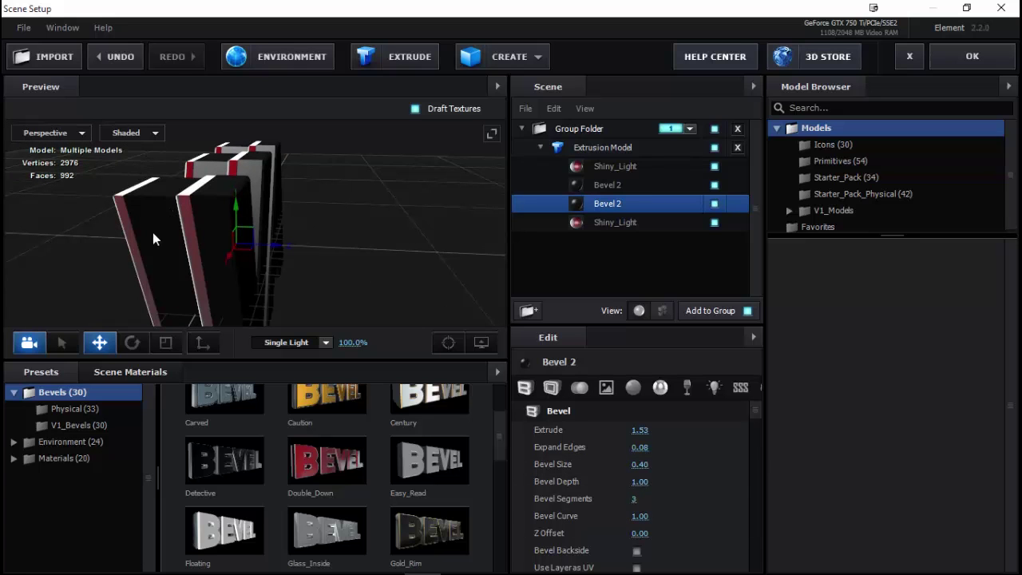
left_click_drag(143, 239, 214, 196)
scroll(239, 235, "down", 8)
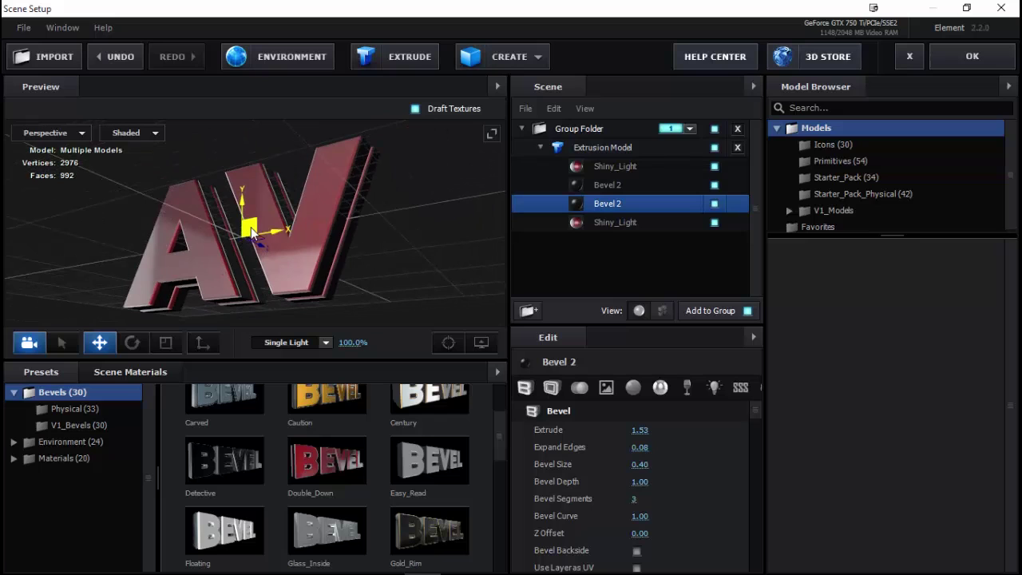
left_click_drag(252, 231, 313, 245)
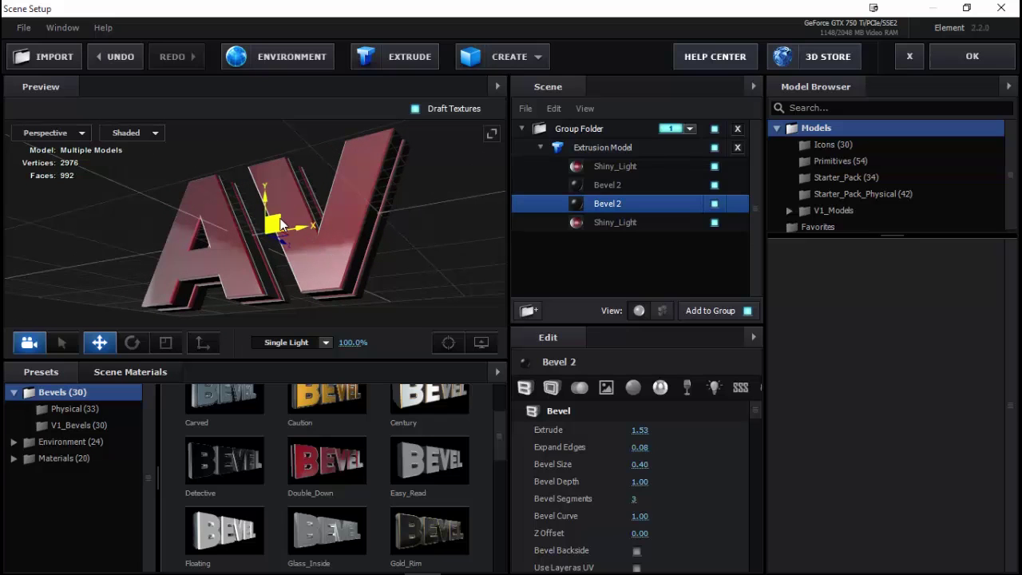
left_click_drag(284, 226, 372, 226)
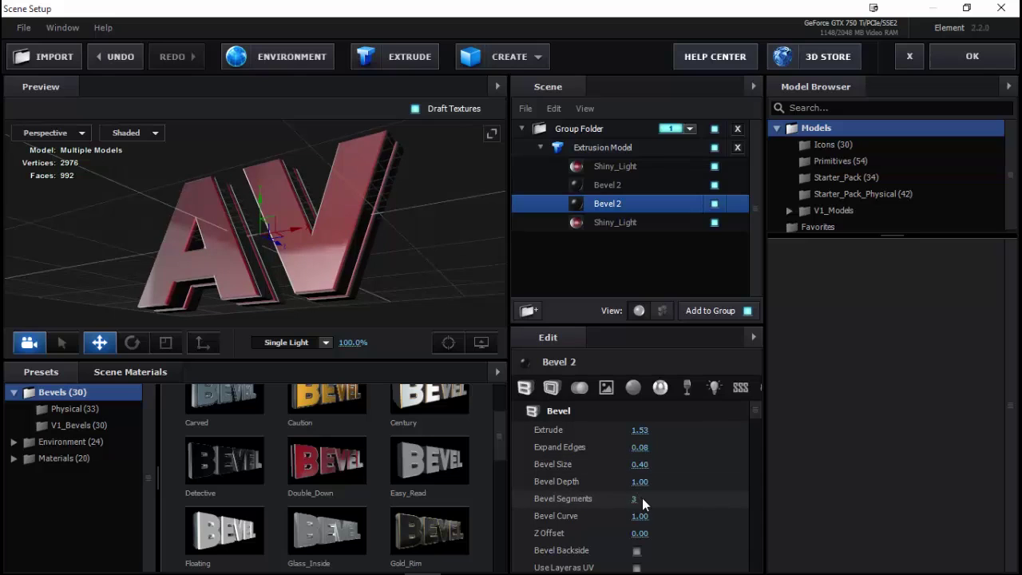
Try a larger Bevel Size on the layer, then undo that change
left_click_drag(640, 463, 774, 472)
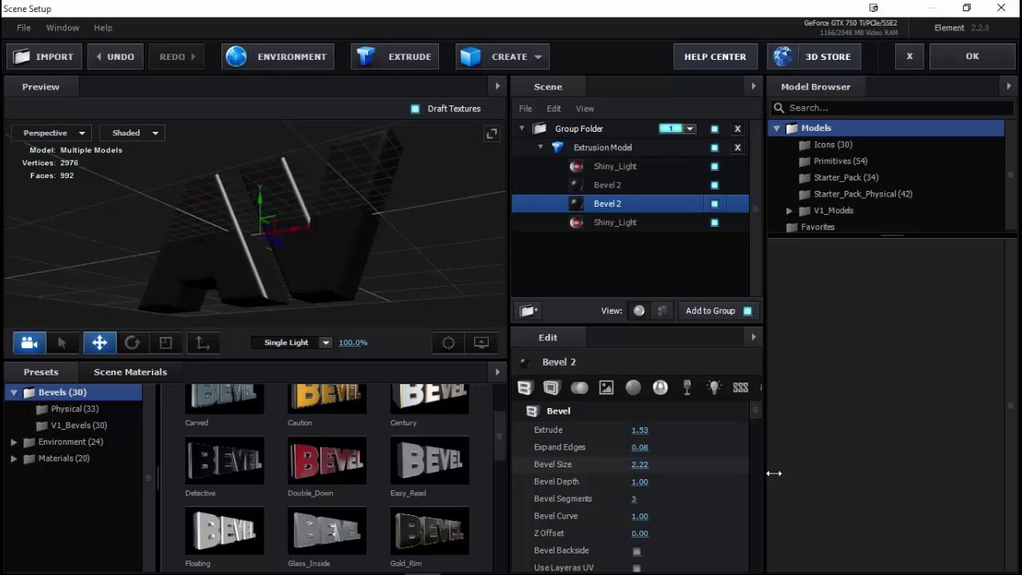
key("ctrl+z")
mouse_move(285, 259)
left_mouse_down()
mouse_move(339, 261)
mouse_move(332, 246)
left_mouse_up()
Show the Starter_Pack_Physical collection of models in the Model Browser
scroll(689, 480, "down", 2)
scroll(688, 480, "down", 1)
scroll(688, 480, "down", 1)
scroll(688, 480, "down", 2)
scroll(688, 480, "down", 2)
scroll(688, 480, "down", 1)
scroll(688, 480, "up", 5)
scroll(688, 480, "up", 3)
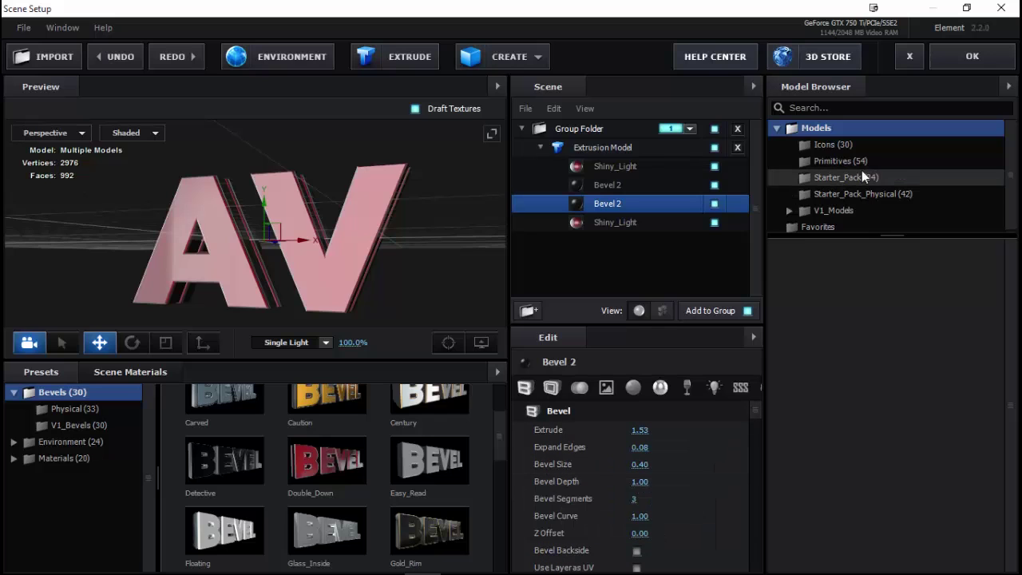
left_click(834, 180)
Browse the Starter_Pack_Physical, Icons, Primitives and V1_Models folders, then close Scene Setup with OK
left_click(838, 194)
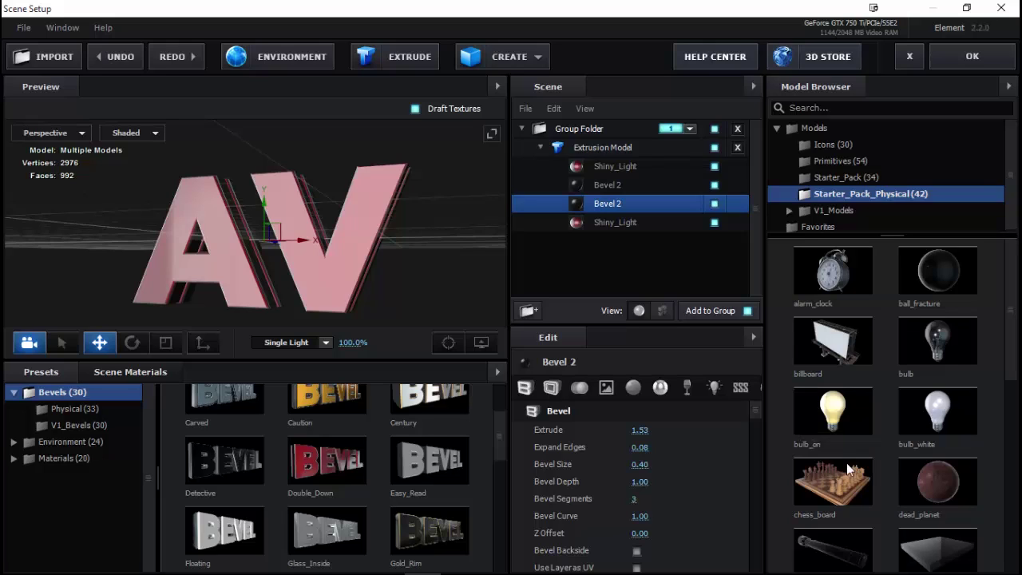
left_click(830, 144)
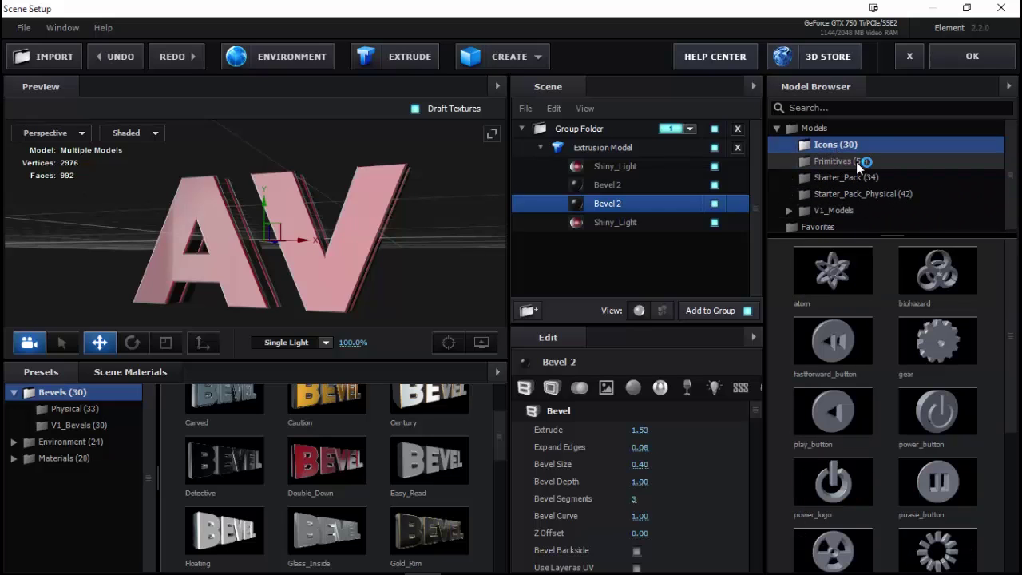
left_click(855, 161)
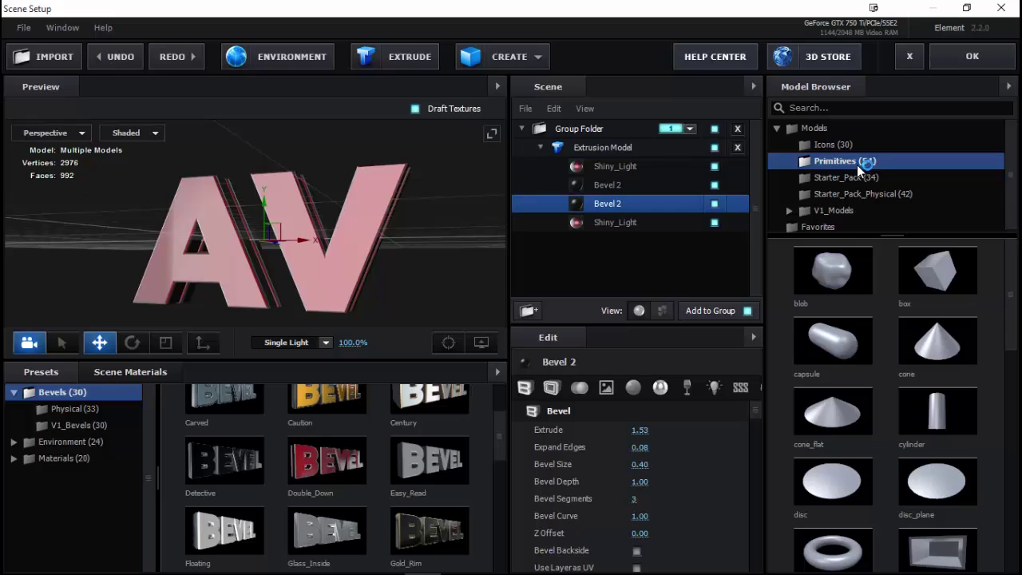
left_click(856, 195)
left_click(851, 208)
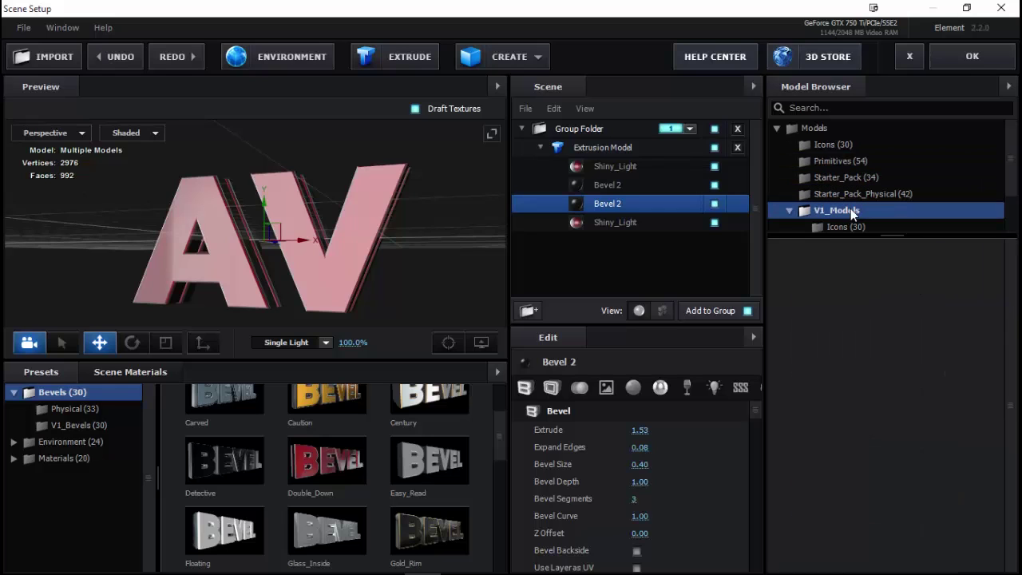
scroll(848, 210, "down", 1)
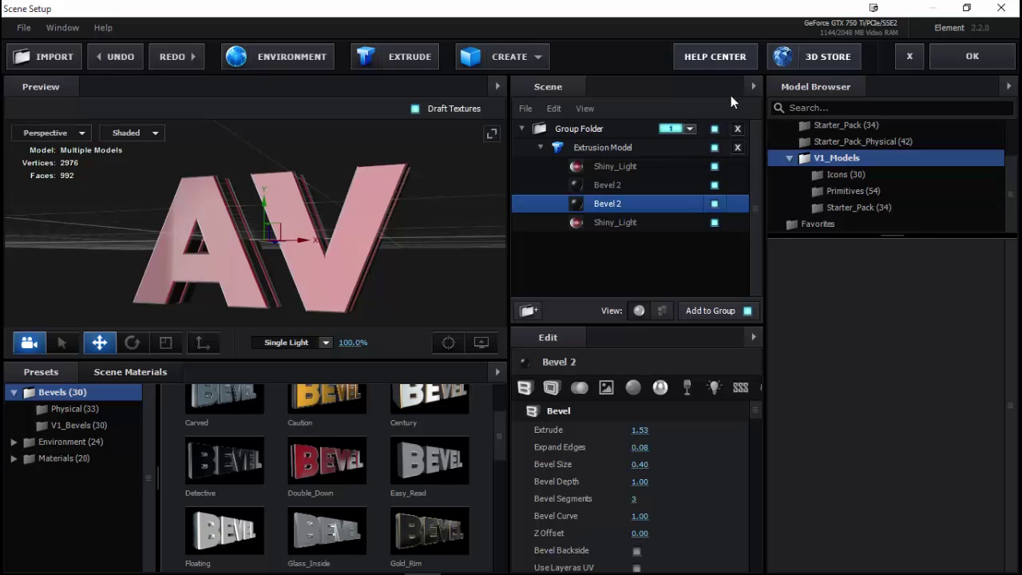
left_click(974, 60)
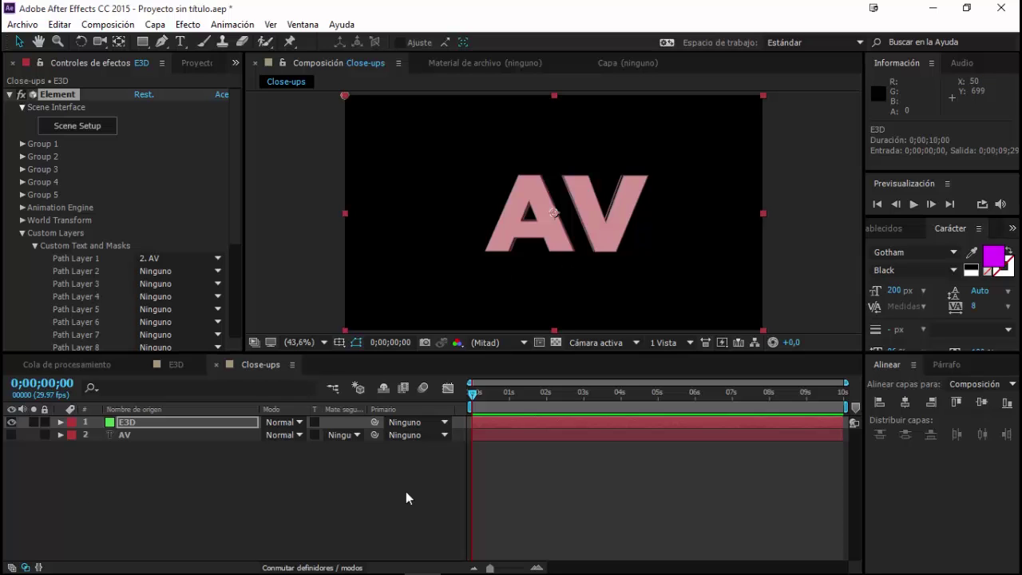
Add a new camera, Cámara 1, with the 24 mm preset to the Close-ups composition
right_click(169, 498)
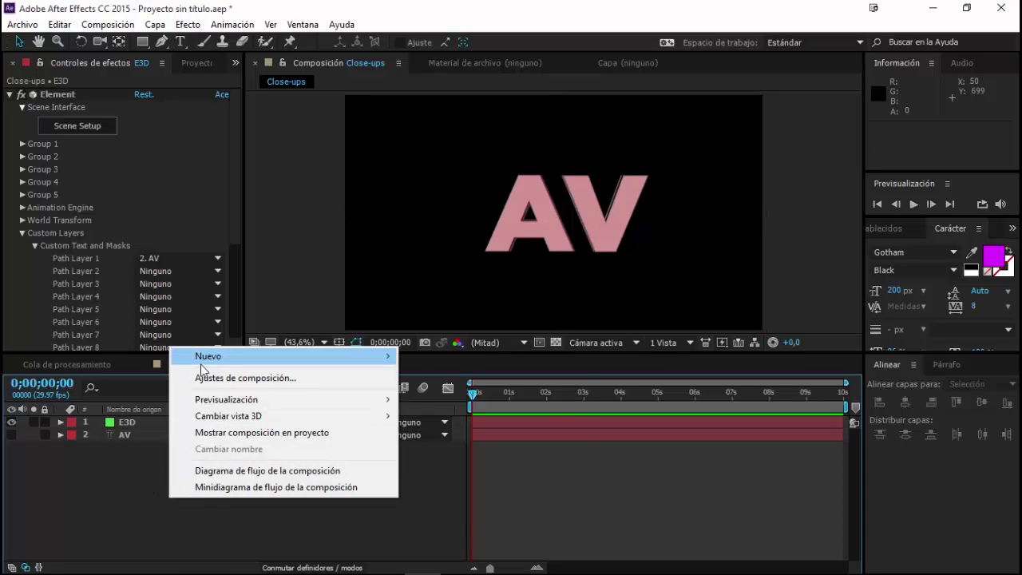
mouse_move(223, 367)
left_click(448, 427)
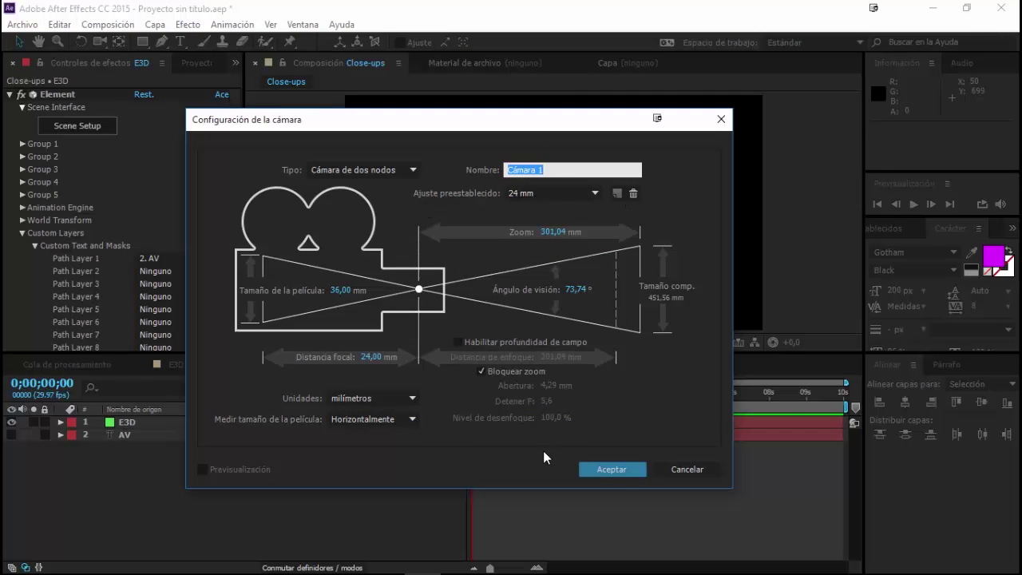
left_click(626, 471)
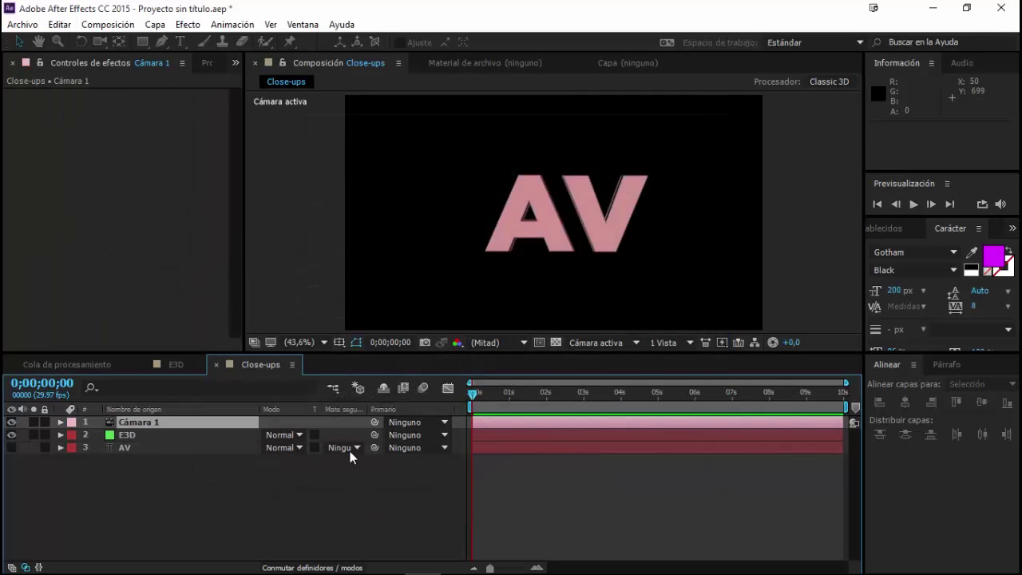
Orbit Cámara 1 around the AV text, then undo back to the straight front view
left_click(101, 47)
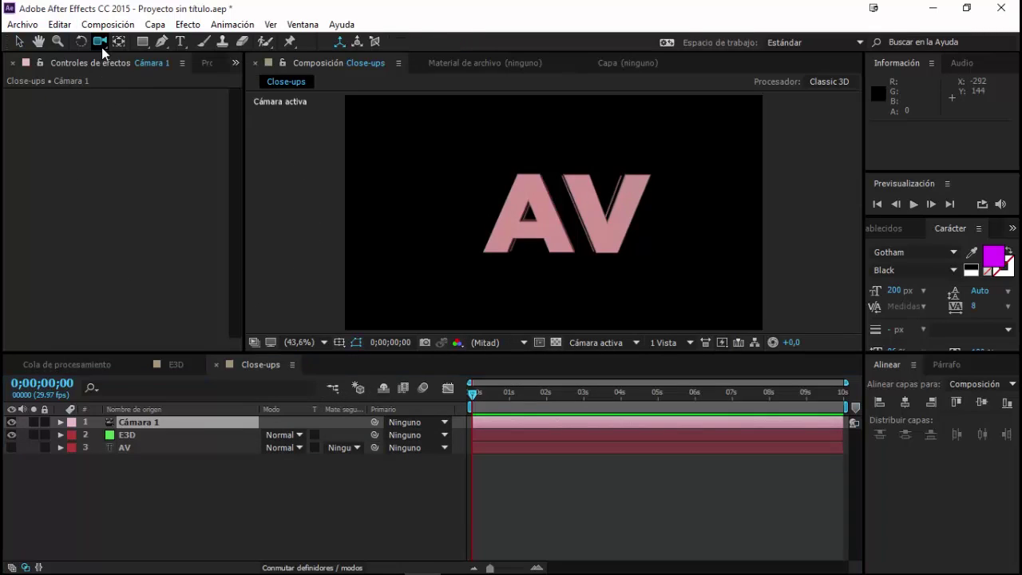
mouse_move(597, 223)
left_mouse_down()
mouse_move(546, 220)
mouse_move(500, 242)
mouse_move(481, 207)
mouse_move(522, 180)
mouse_move(614, 190)
left_mouse_up()
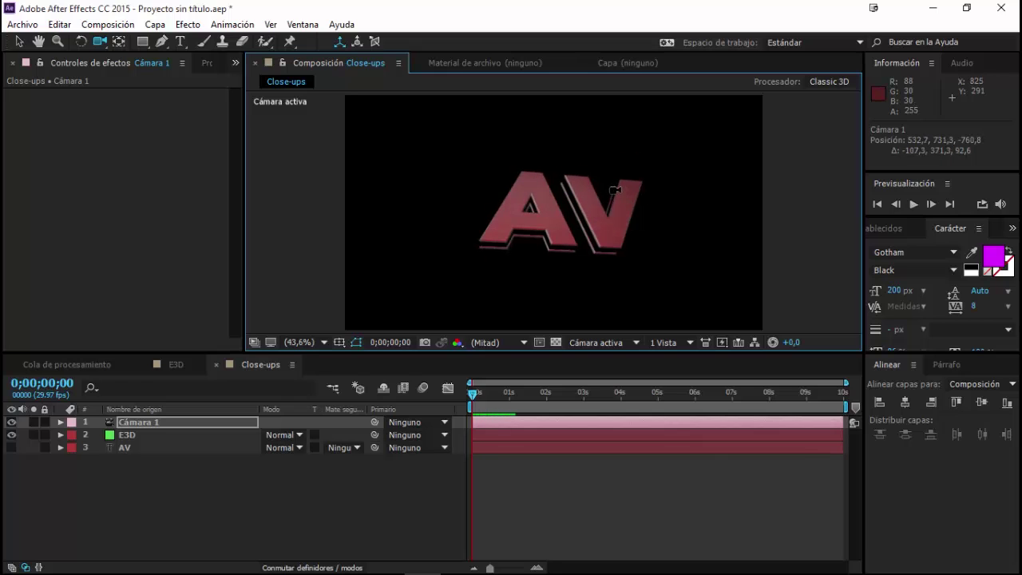
mouse_move(616, 198)
left_mouse_down()
mouse_move(570, 224)
mouse_move(522, 194)
left_mouse_up()
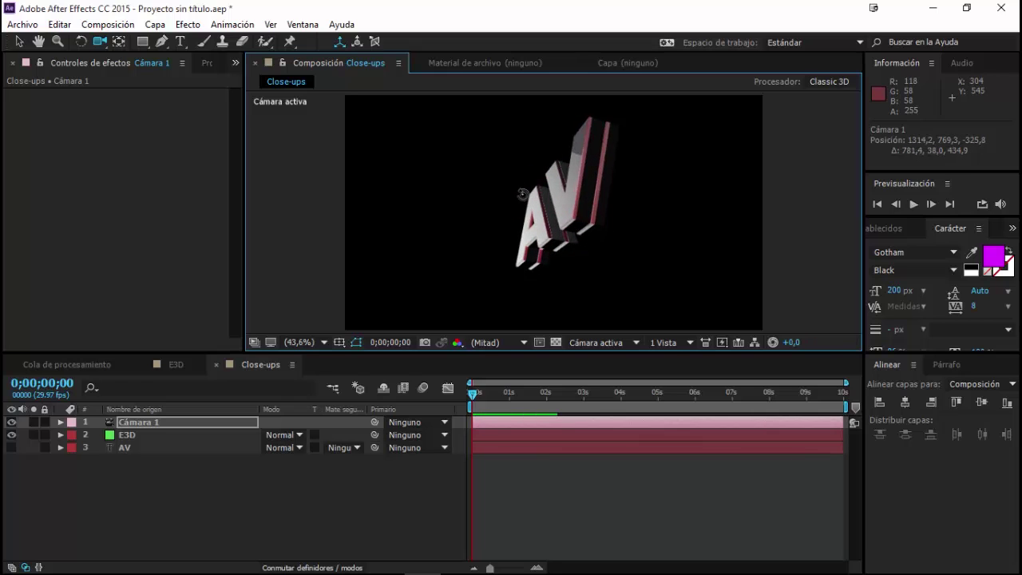
key("ctrl+z")
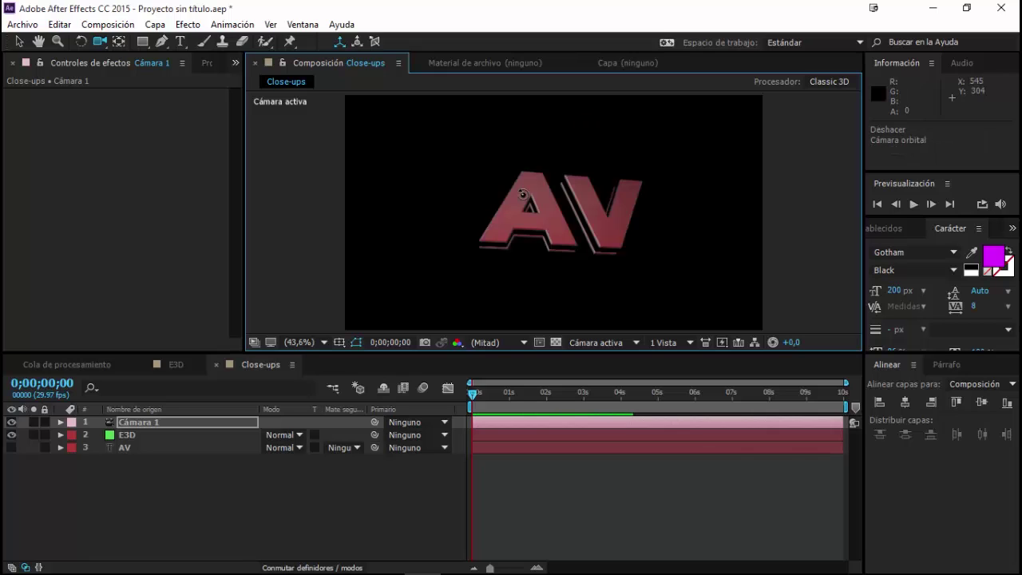
key("ctrl+z")
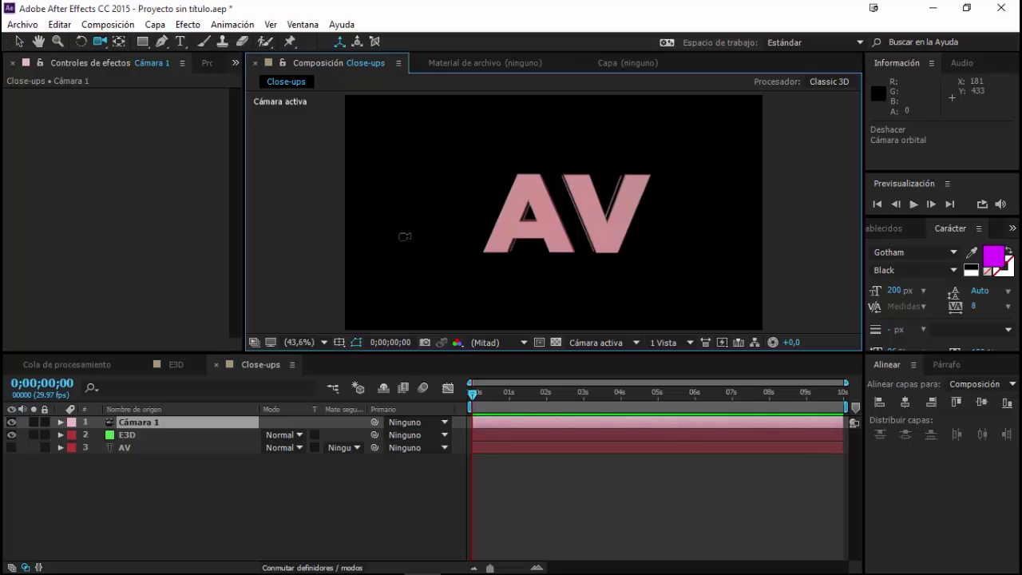
Dolly Cámara 1 slightly closer to AV, framing the text from slightly below
mouse_move(405, 236)
left_mouse_down()
mouse_move(545, 240)
mouse_move(470, 212)
mouse_move(481, 244)
mouse_move(627, 206)
mouse_move(611, 272)
mouse_move(573, 171)
mouse_move(532, 247)
mouse_move(633, 206)
mouse_move(500, 263)
mouse_move(542, 239)
mouse_move(532, 238)
left_mouse_up()
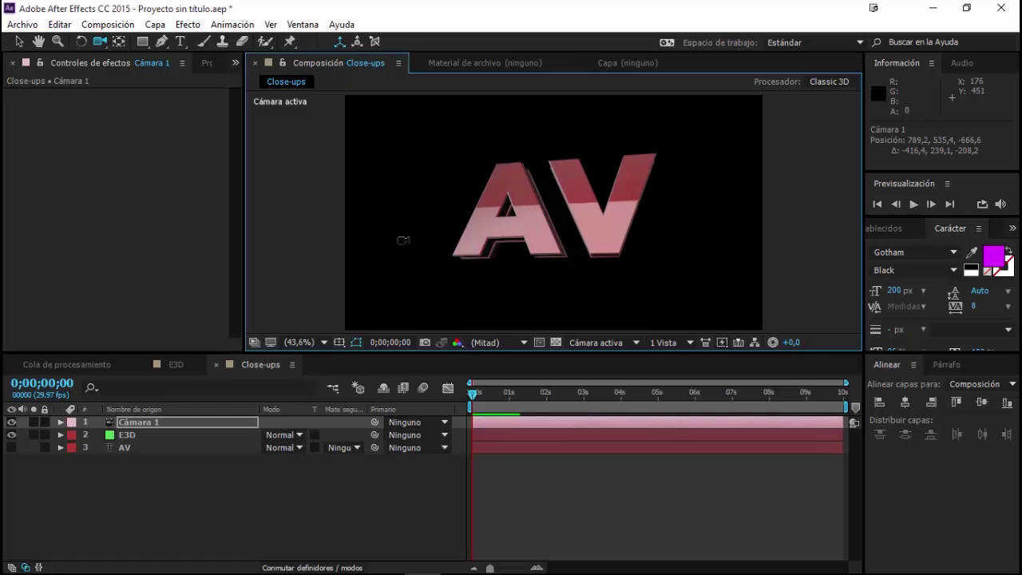
left_click_drag(527, 265, 522, 204)
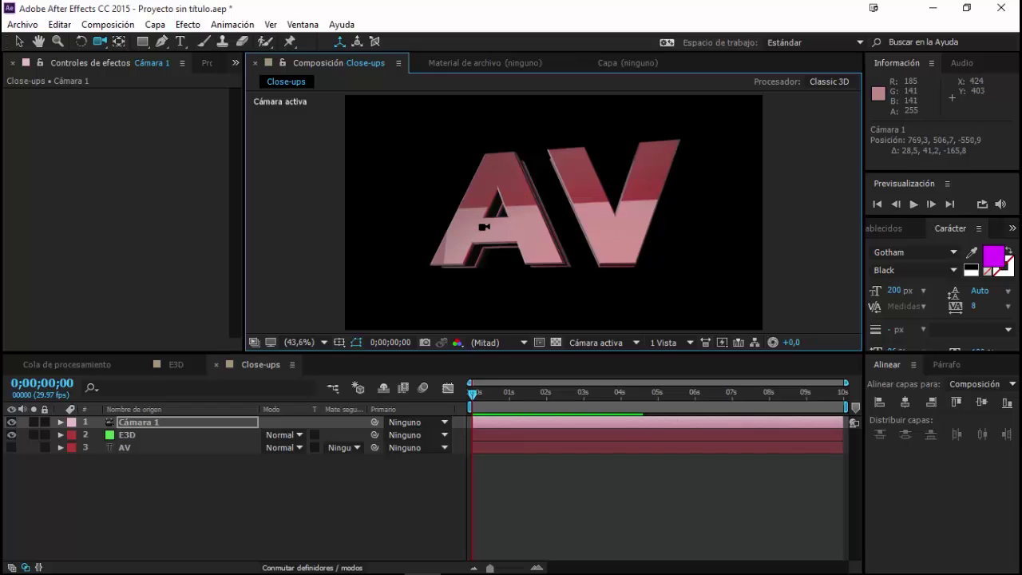
Orbit and pan Cámara 1 to a low, angled three-quarter view of AV, then select its layer
mouse_move(514, 201)
left_mouse_down()
mouse_move(505, 211)
mouse_move(506, 163)
mouse_move(509, 196)
left_mouse_up()
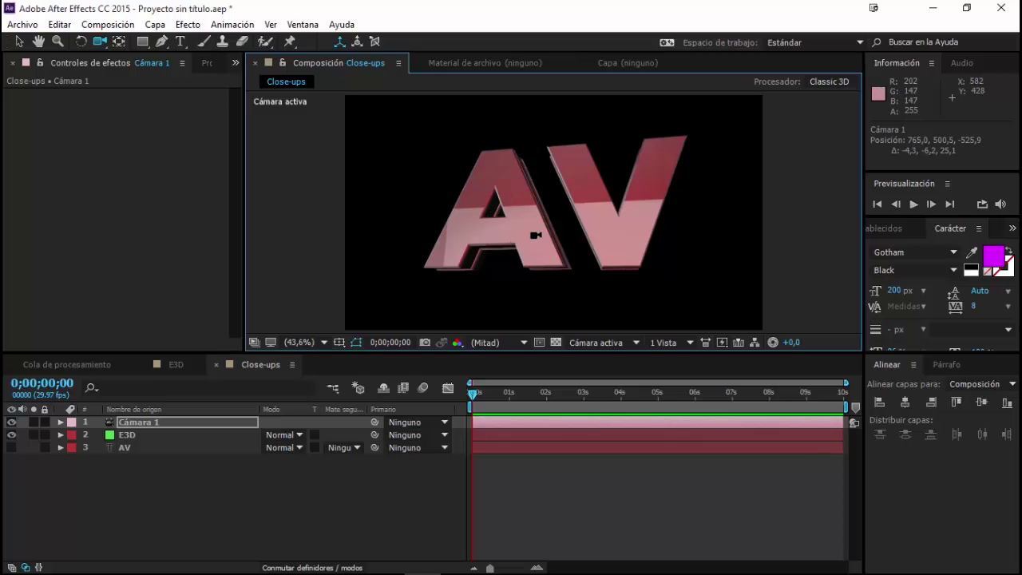
mouse_move(643, 217)
left_mouse_down()
mouse_move(555, 221)
mouse_move(518, 206)
mouse_move(592, 202)
mouse_move(621, 211)
mouse_move(446, 218)
left_mouse_up()
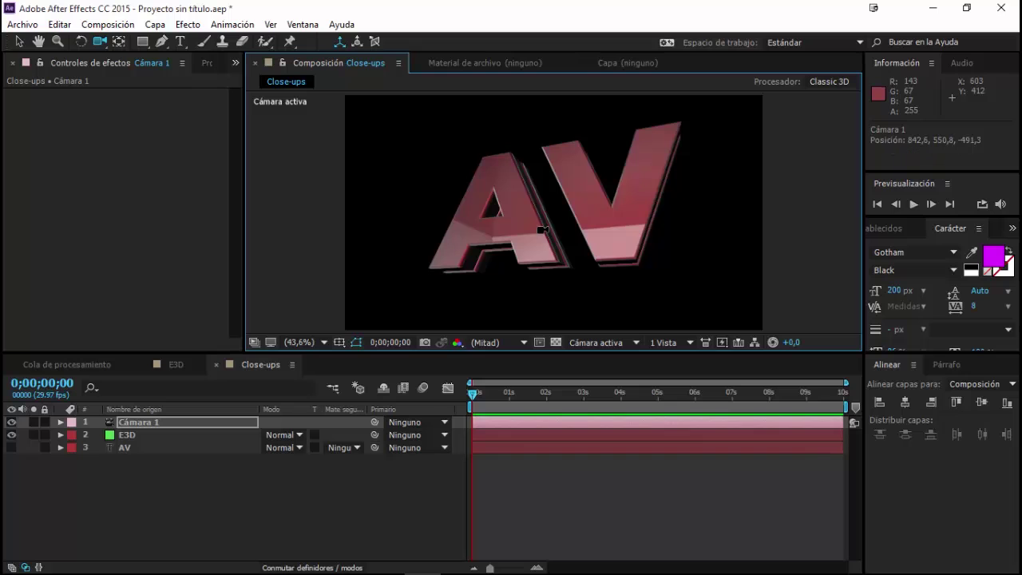
mouse_move(542, 230)
left_mouse_down()
mouse_move(512, 283)
mouse_move(612, 293)
mouse_move(456, 224)
mouse_move(659, 245)
mouse_move(548, 197)
left_mouse_up()
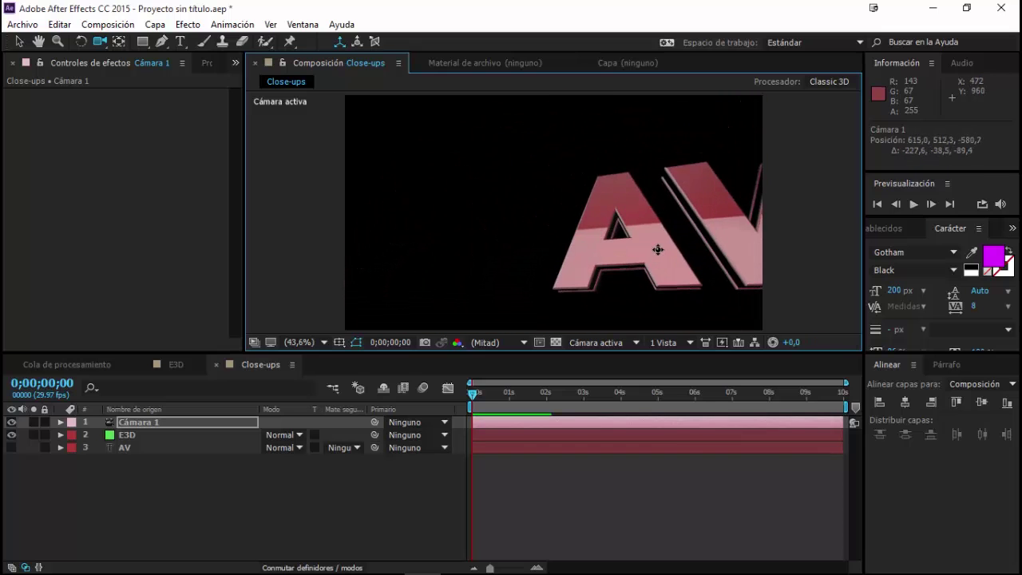
left_click_drag(509, 260, 536, 241)
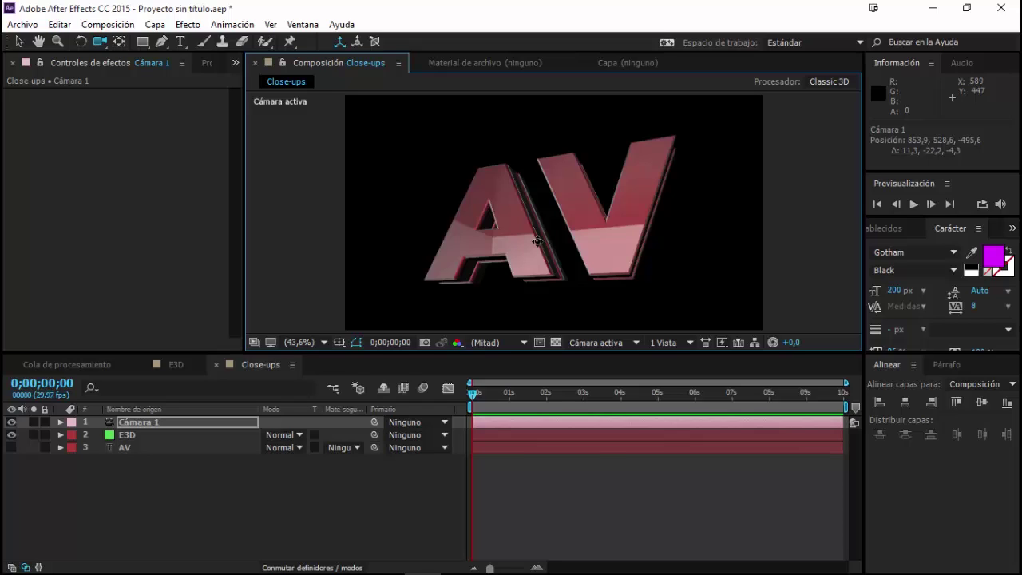
left_click(163, 425)
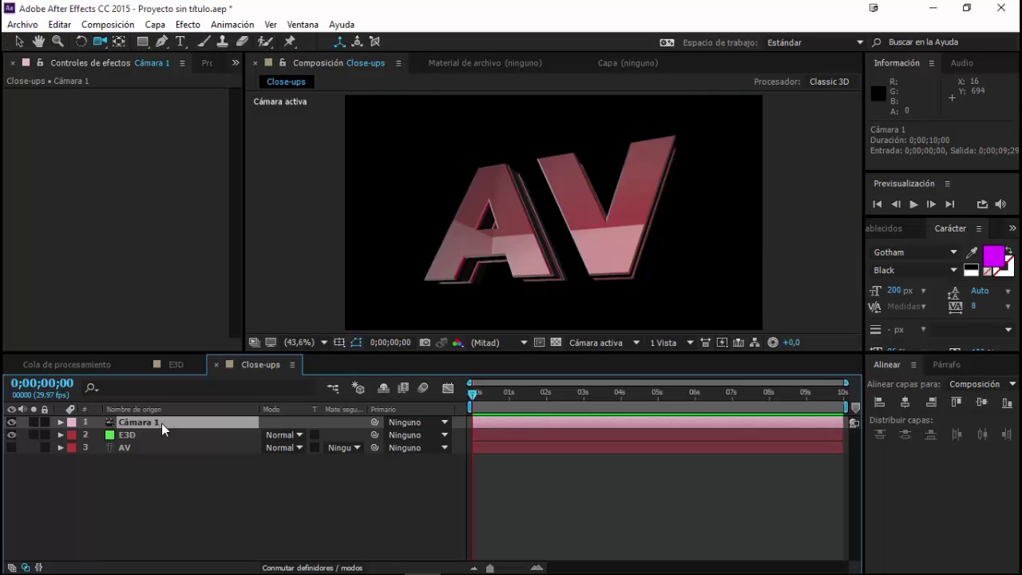
Reveal Cámara 1's Position and Point of Interest and add starting keyframes for both at time zero
key("p")
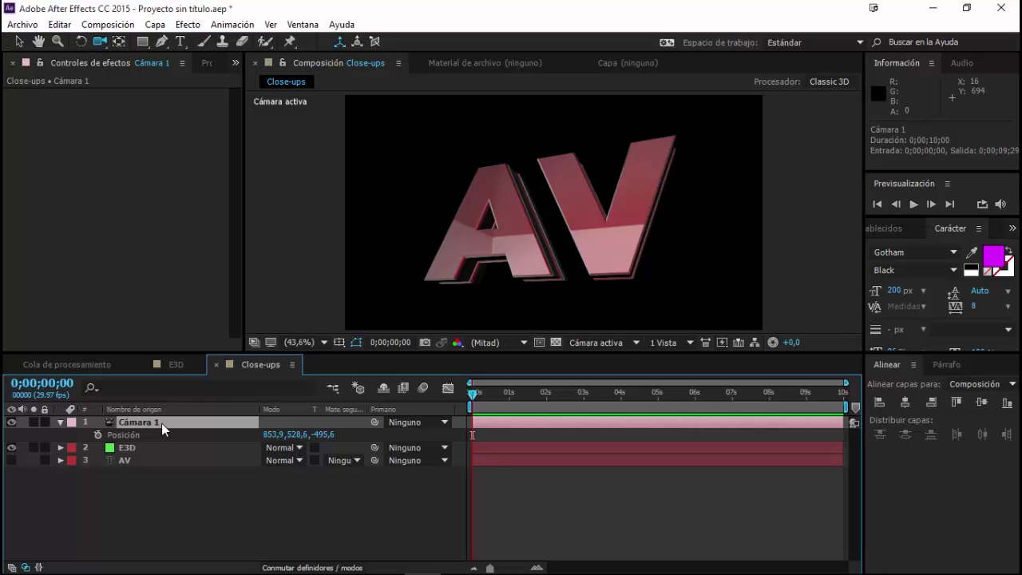
key("shift+a")
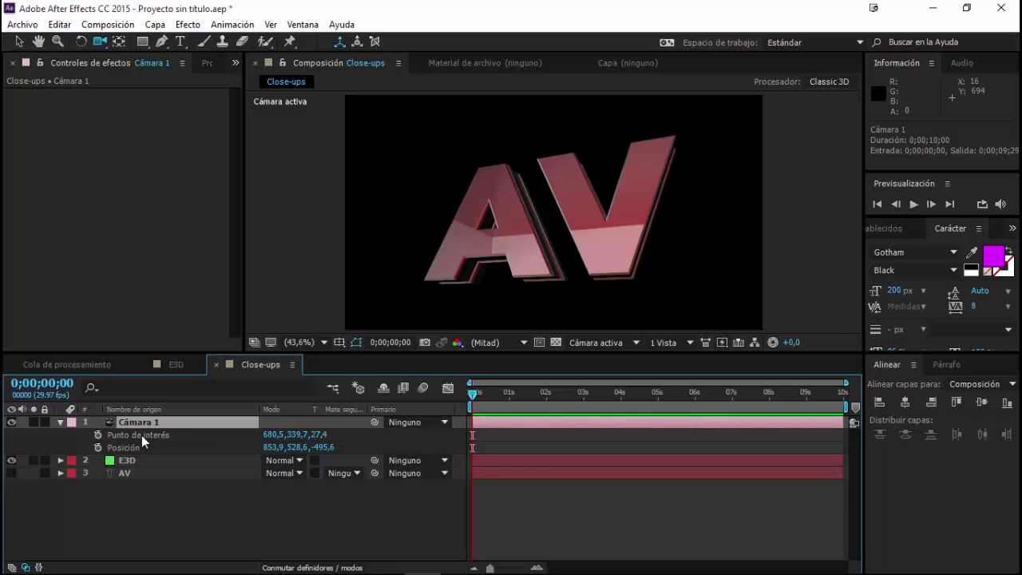
left_click(141, 435)
left_click(135, 448)
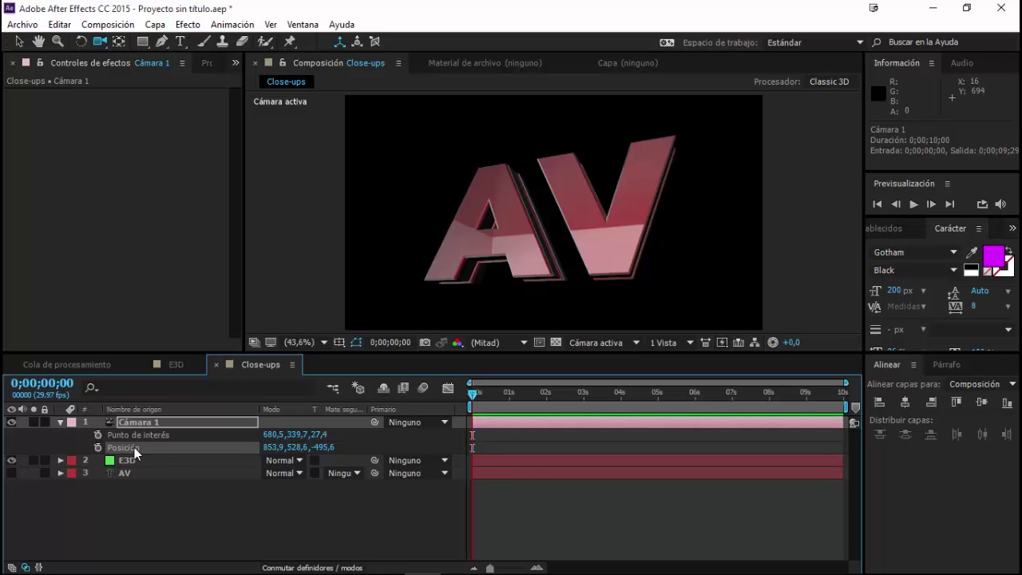
left_click(158, 436)
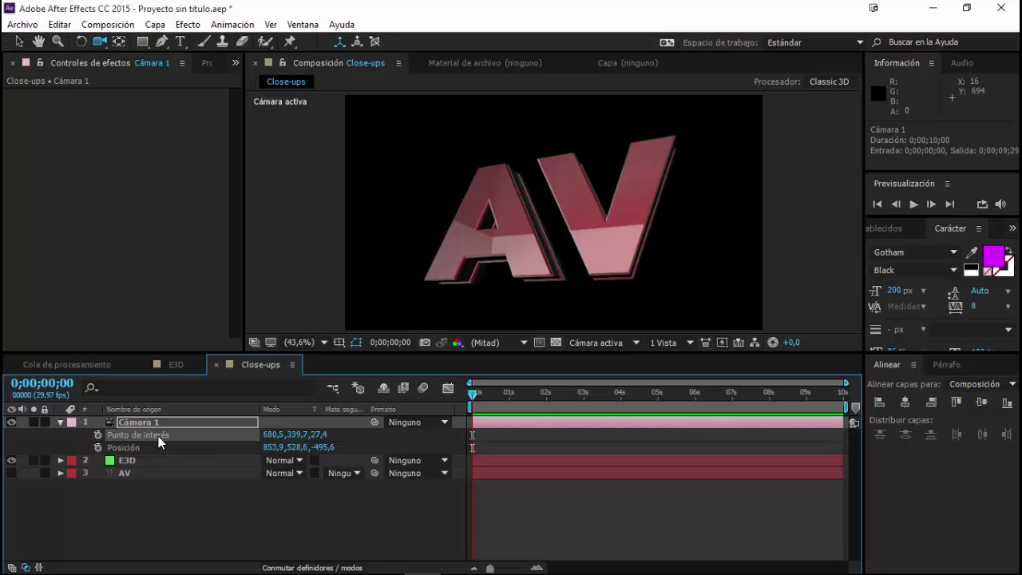
left_click(98, 435)
left_click(98, 447)
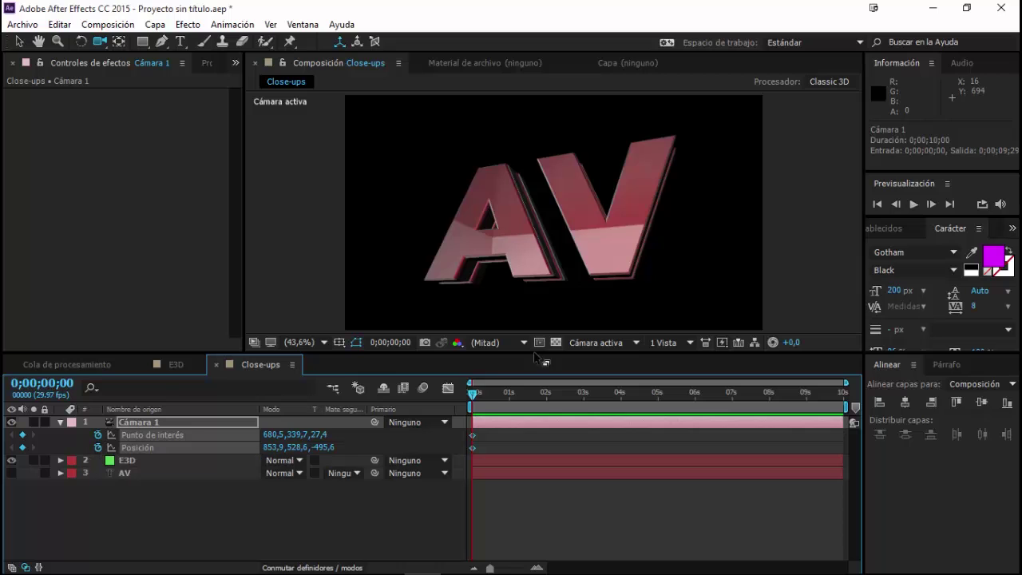
left_click_drag(581, 245, 352, 323)
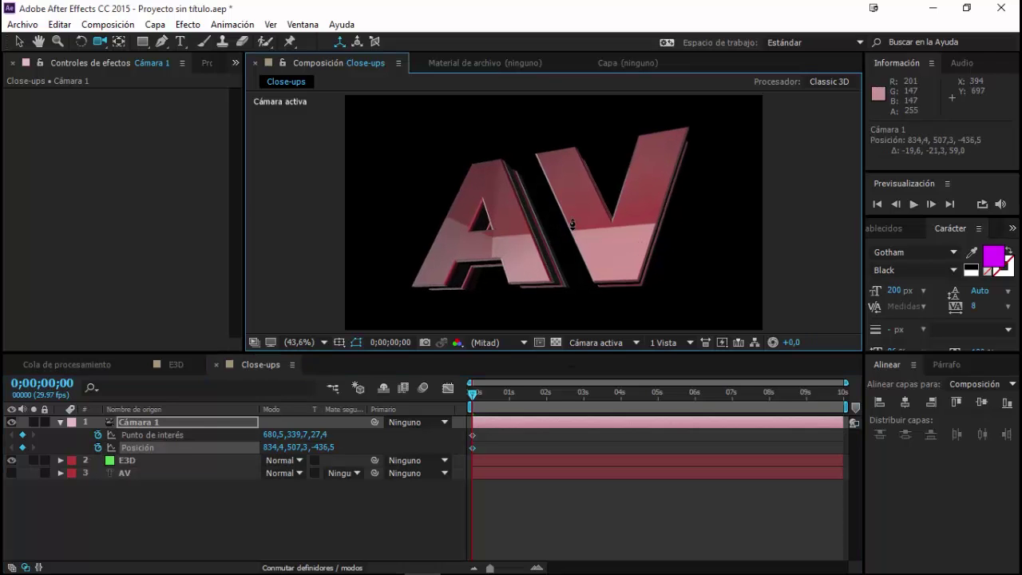
Push Cámara 1 into a tight close-up of the bevelled letter edges, then go to 0;00;02;28
mouse_move(505, 273)
left_mouse_down()
mouse_move(553, 232)
mouse_move(572, 239)
left_mouse_up()
key("comma")
key("comma")
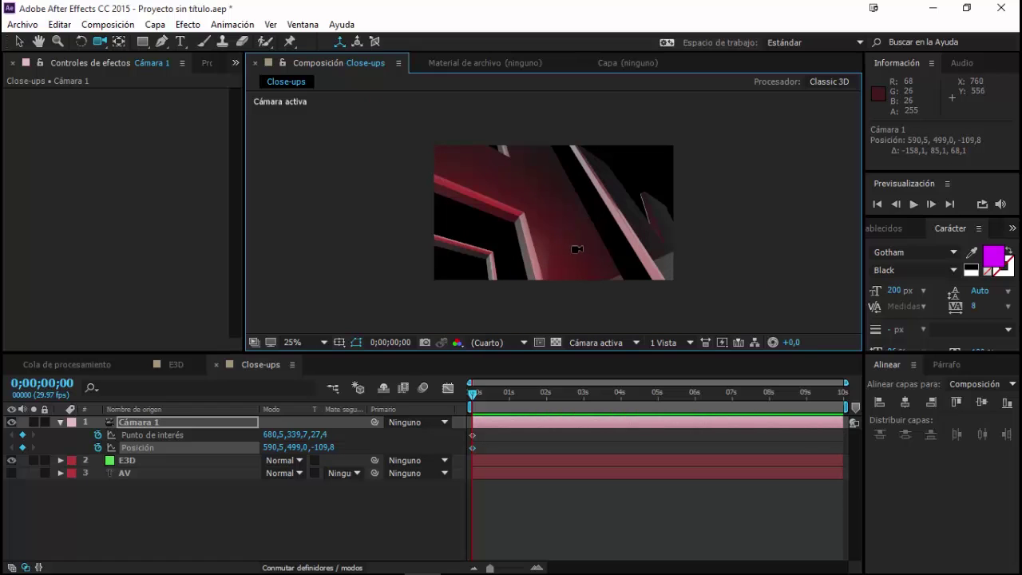
key("shift+slash")
mouse_move(546, 243)
left_mouse_down()
mouse_move(543, 230)
mouse_move(557, 229)
mouse_move(547, 228)
left_mouse_up()
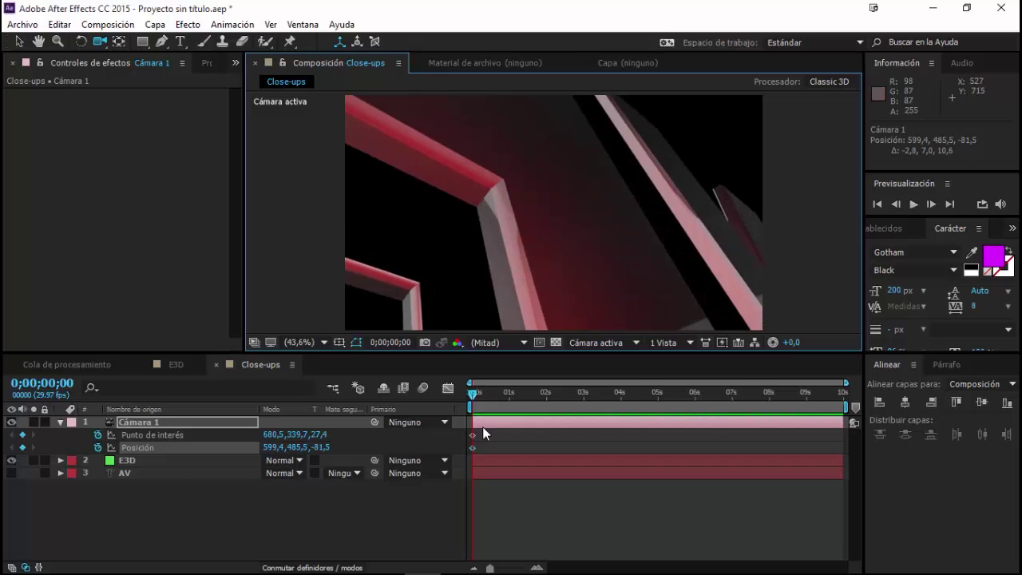
left_click(580, 393)
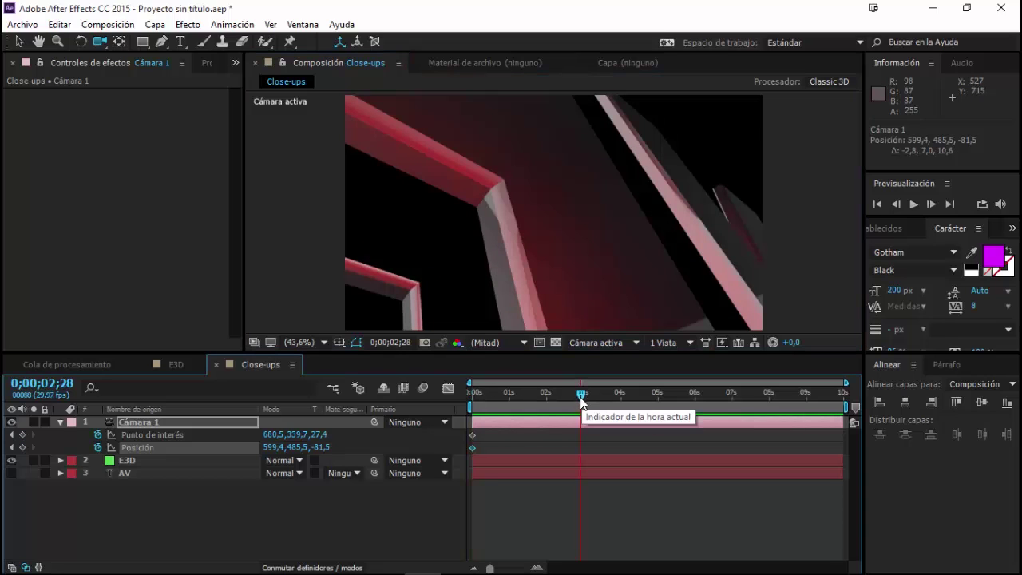
Orbit Cámara 1 closer around the letters at the 0;00;02;28 keyframe
left_click(591, 204)
mouse_move(591, 203)
left_mouse_down()
mouse_move(538, 167)
mouse_move(569, 184)
mouse_move(551, 161)
left_mouse_up()
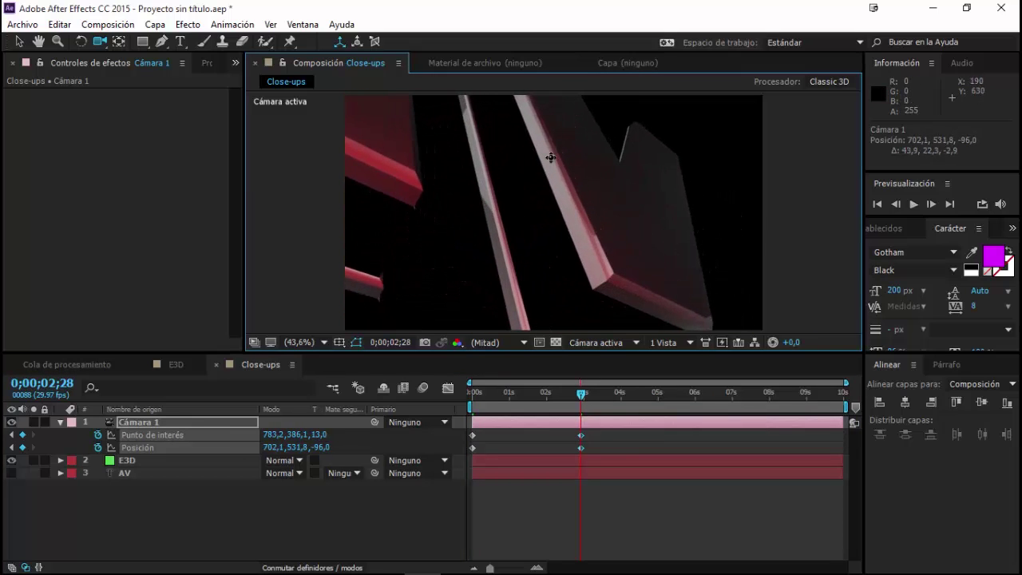
left_click_drag(627, 250, 583, 254)
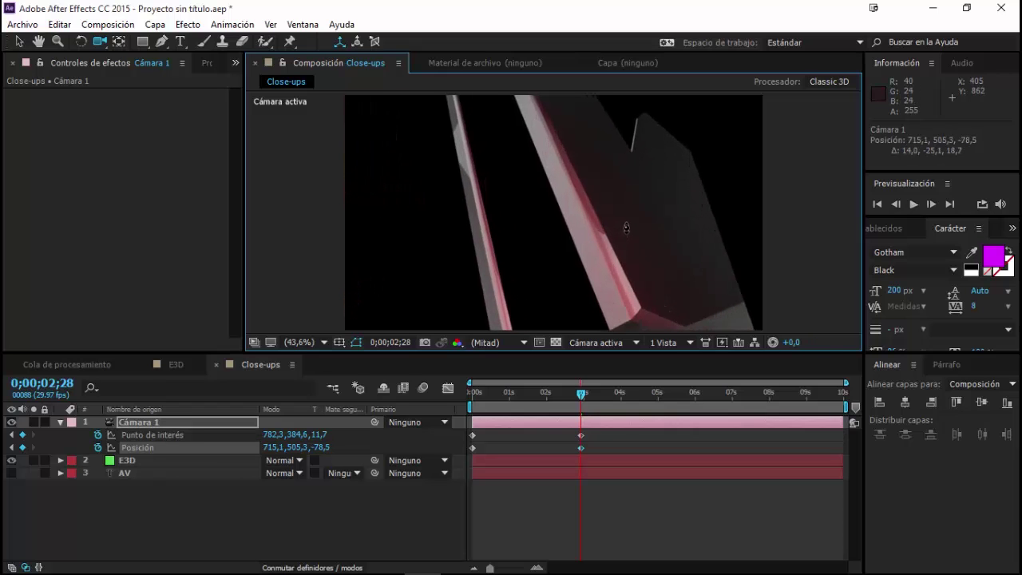
left_click_drag(554, 230, 525, 216)
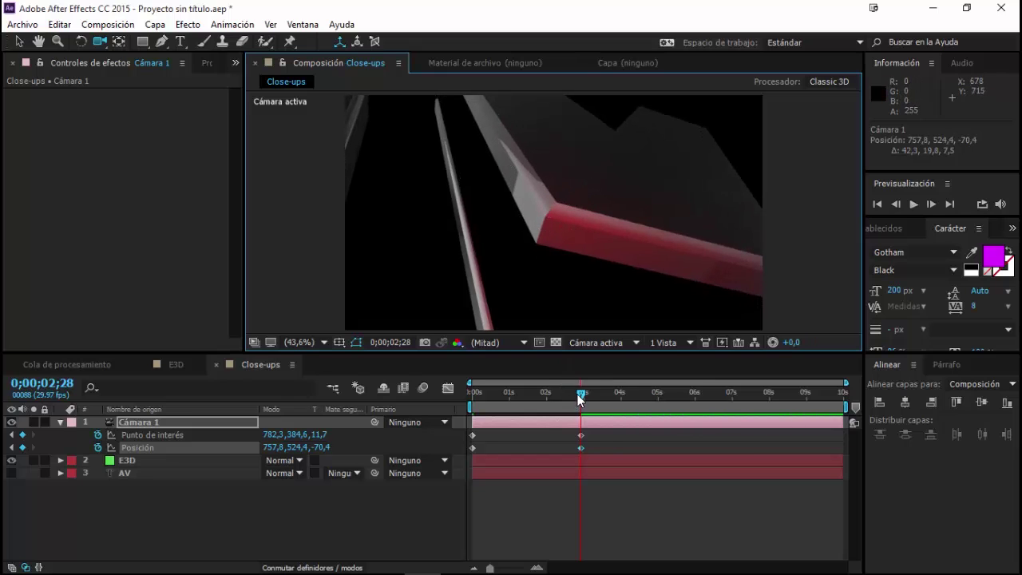
Scrub through the camera move, re-aim its final framing, and return to 0;00;02;28
mouse_move(581, 399)
left_mouse_down()
mouse_move(461, 407)
mouse_move(564, 417)
mouse_move(472, 429)
left_mouse_up()
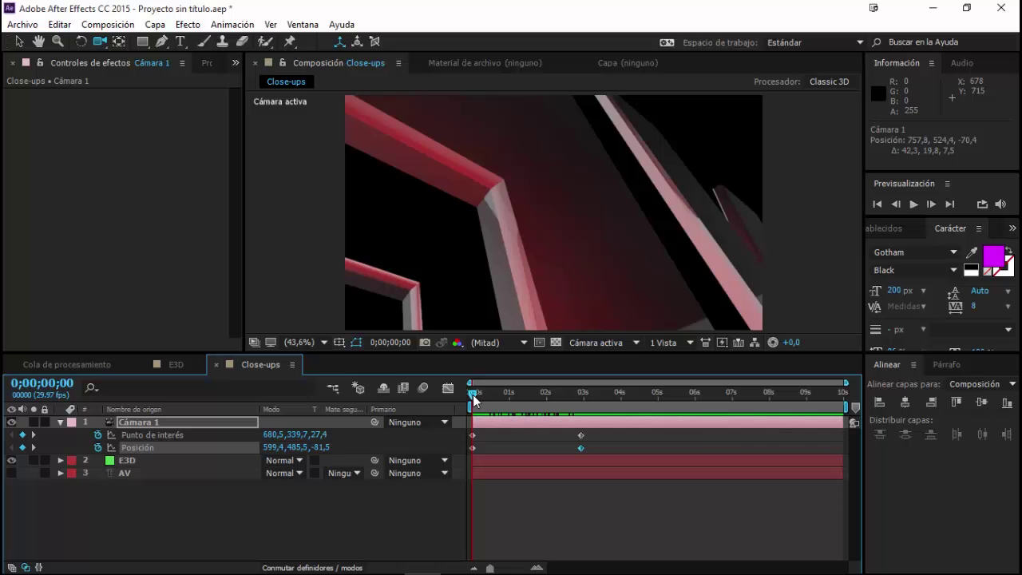
mouse_move(475, 399)
left_mouse_down()
mouse_move(557, 420)
mouse_move(469, 438)
mouse_move(582, 459)
left_mouse_up()
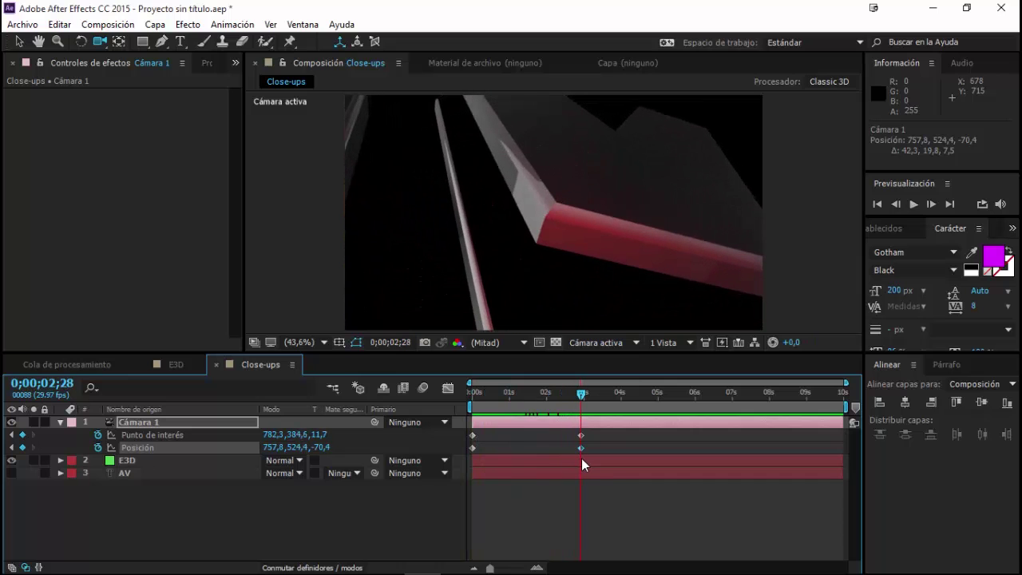
mouse_move(581, 461)
left_mouse_down()
mouse_move(512, 404)
mouse_move(581, 405)
left_mouse_up()
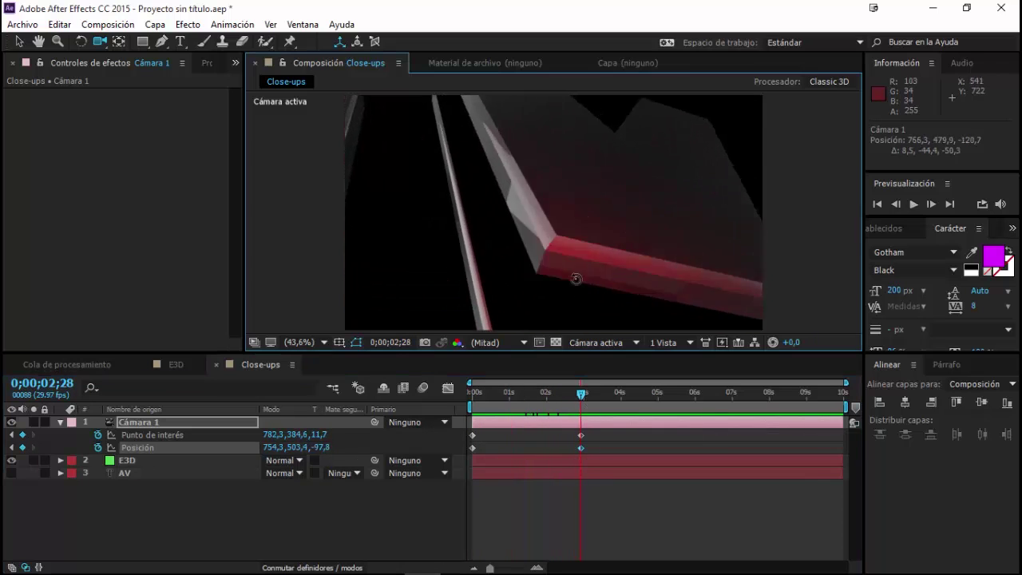
left_click_drag(576, 279, 552, 314)
mouse_move(580, 393)
left_mouse_down()
mouse_move(451, 398)
mouse_move(572, 414)
mouse_move(443, 420)
left_mouse_up()
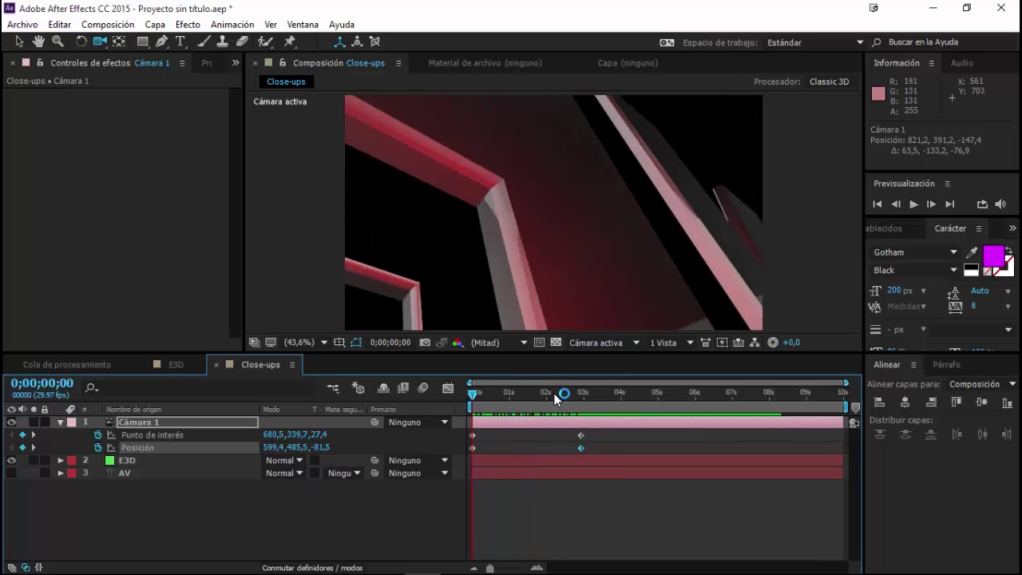
left_click_drag(556, 399, 580, 399)
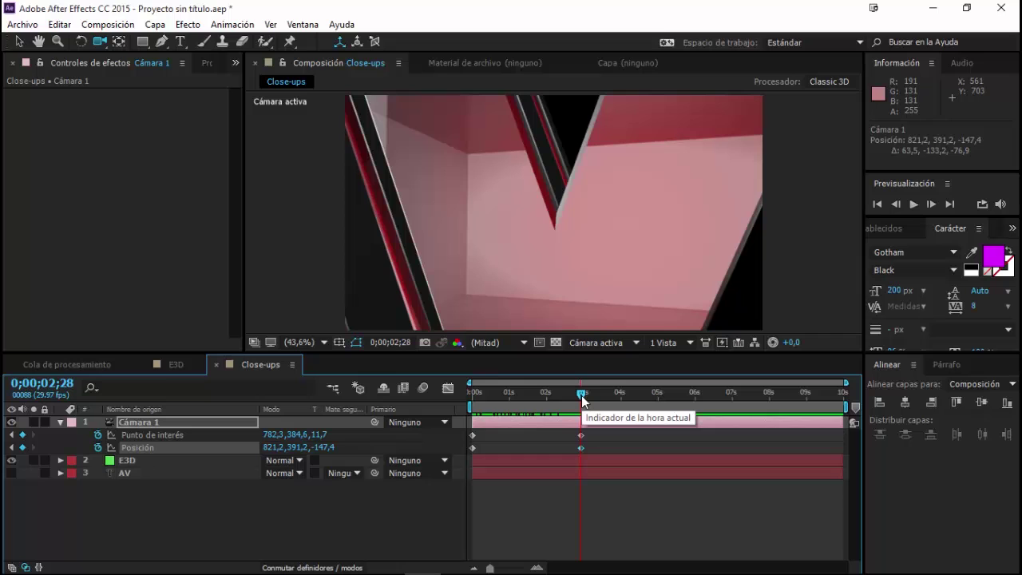
Trim Cámara 1 to end at 0;00;02;28 and move its end keyframes to about 4 seconds
key("alt+bracketright")
mouse_move(591, 430)
left_mouse_down()
mouse_move(570, 444)
mouse_move(643, 450)
mouse_move(624, 453)
left_mouse_up()
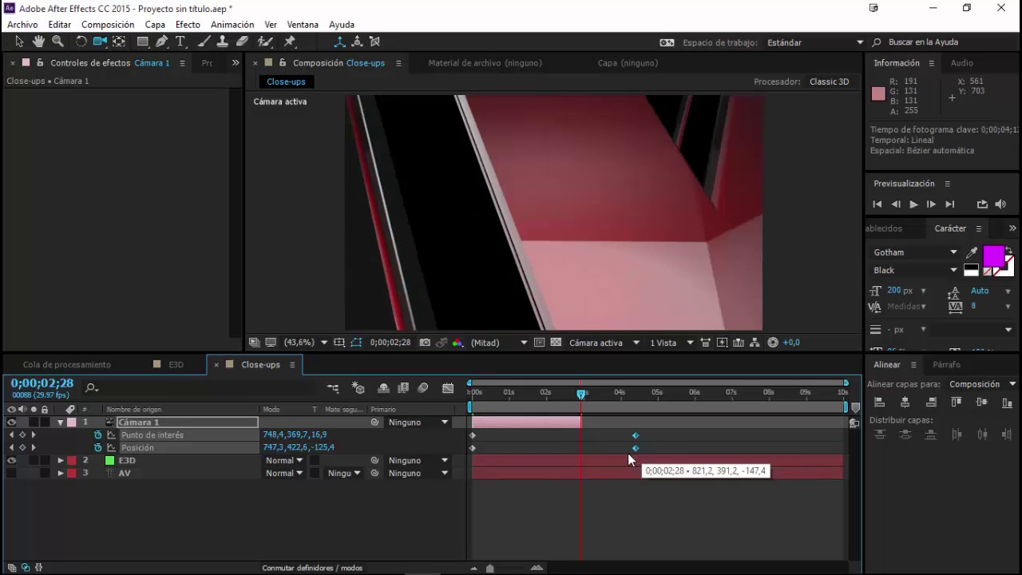
left_click(664, 433)
key("space")
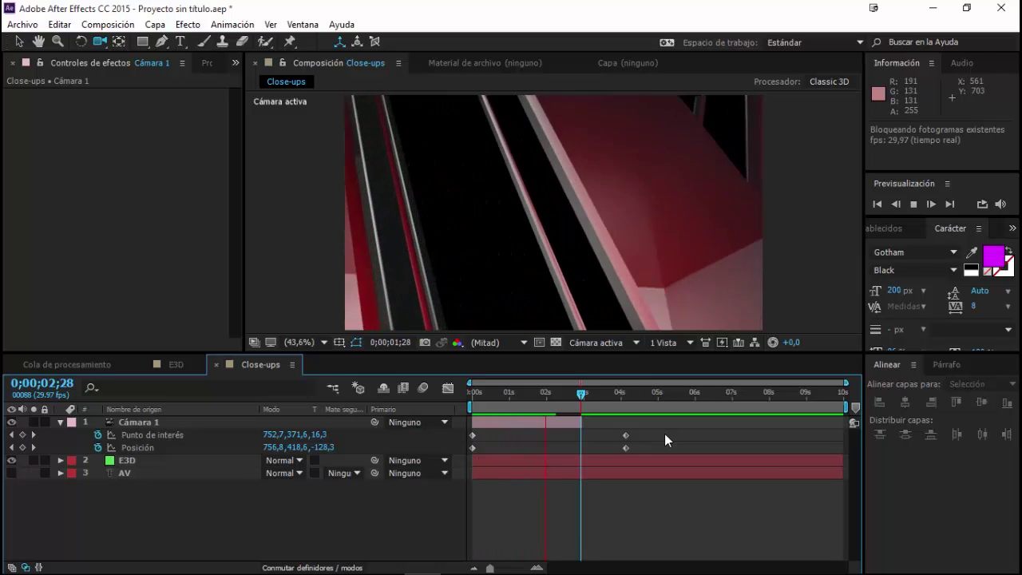
key("space")
Push Cámara 1's end keyframes out to about 6 seconds and preview the slower move
mouse_move(665, 433)
left_mouse_down()
mouse_move(628, 458)
mouse_move(686, 448)
left_mouse_up()
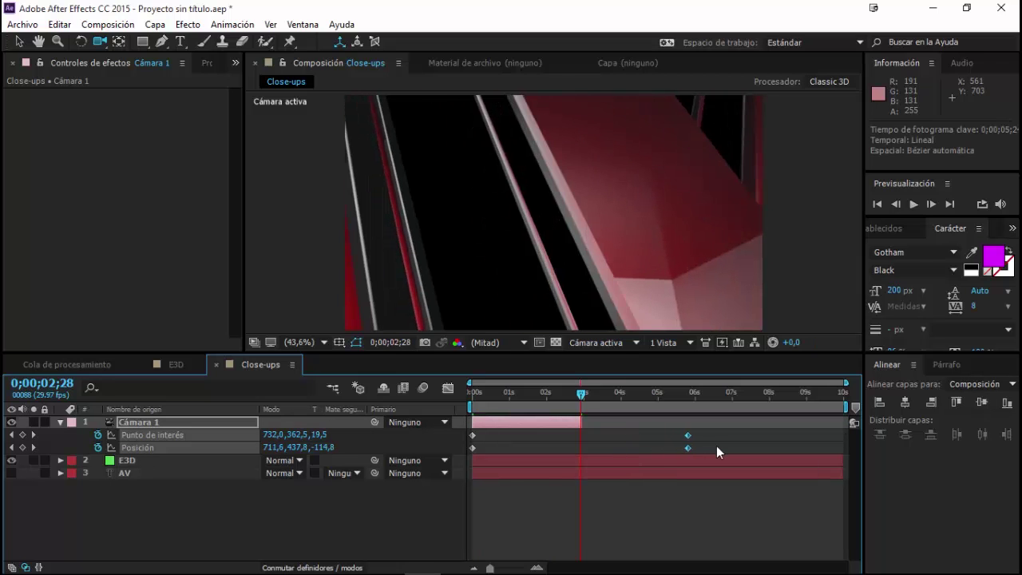
left_click(716, 445)
key("space")
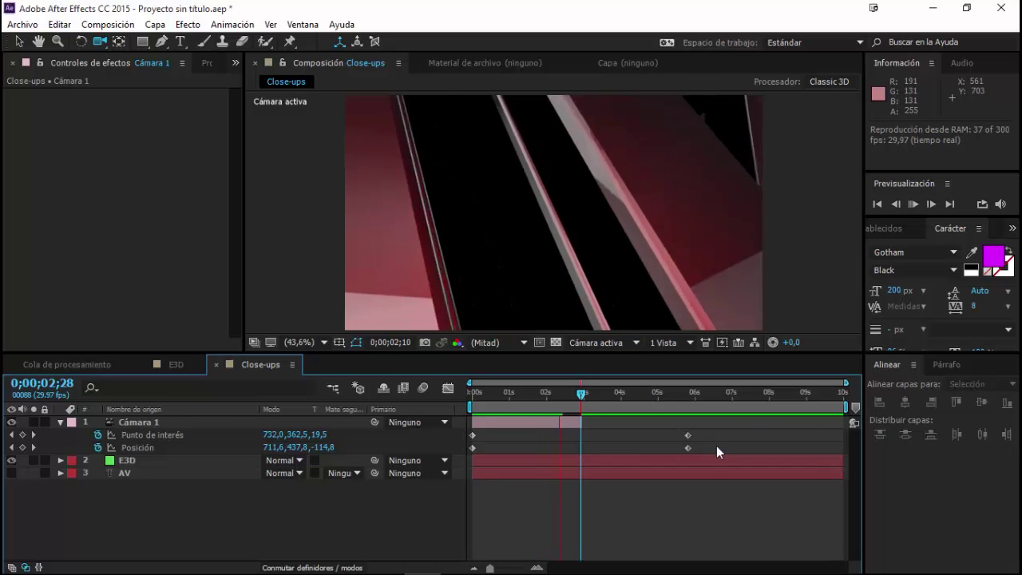
left_click_drag(581, 415, 515, 427)
left_click(515, 425)
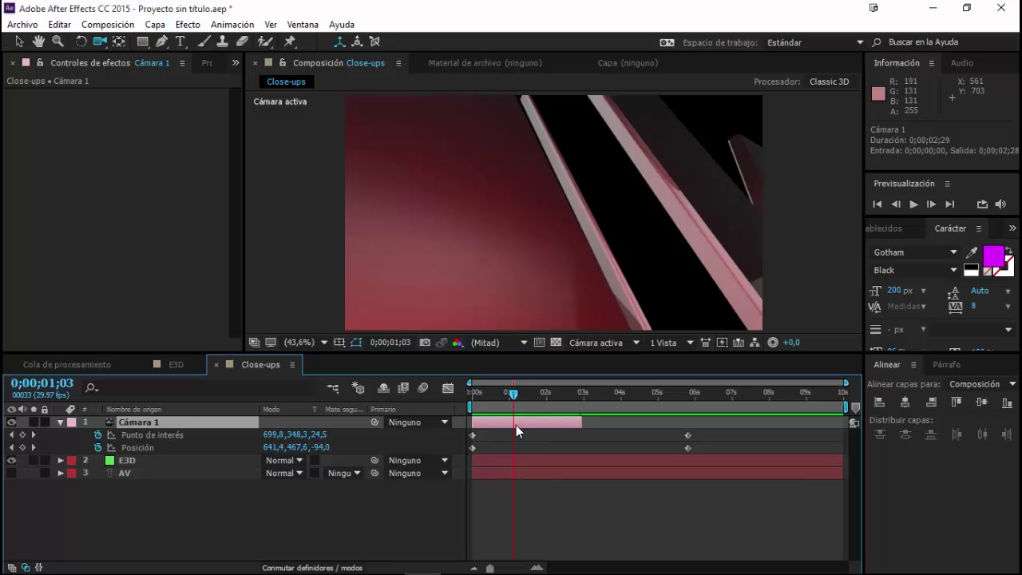
right_click(272, 540)
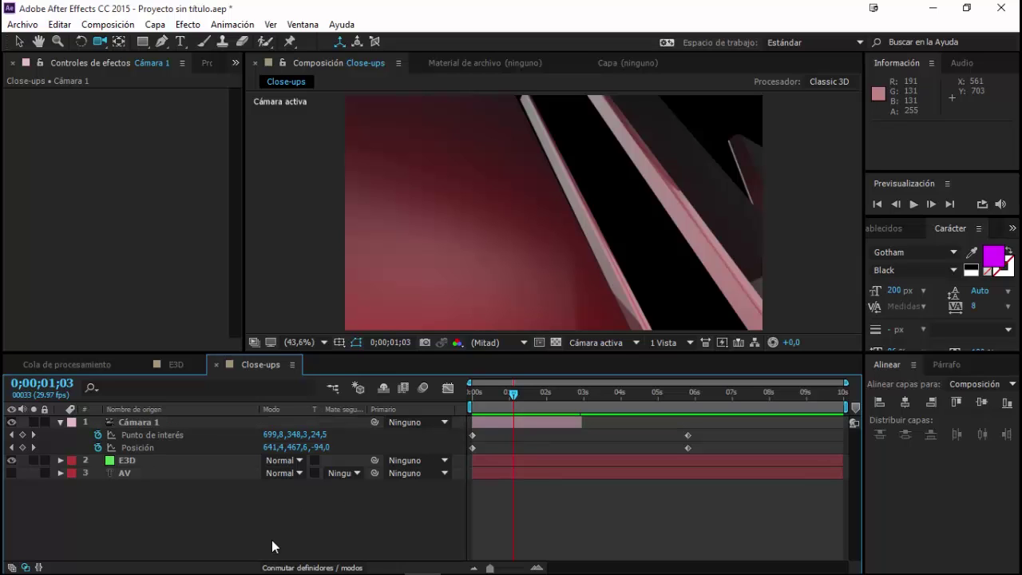
Add a second camera, Cámara 2, accepting the default camera settings
mouse_move(320, 399)
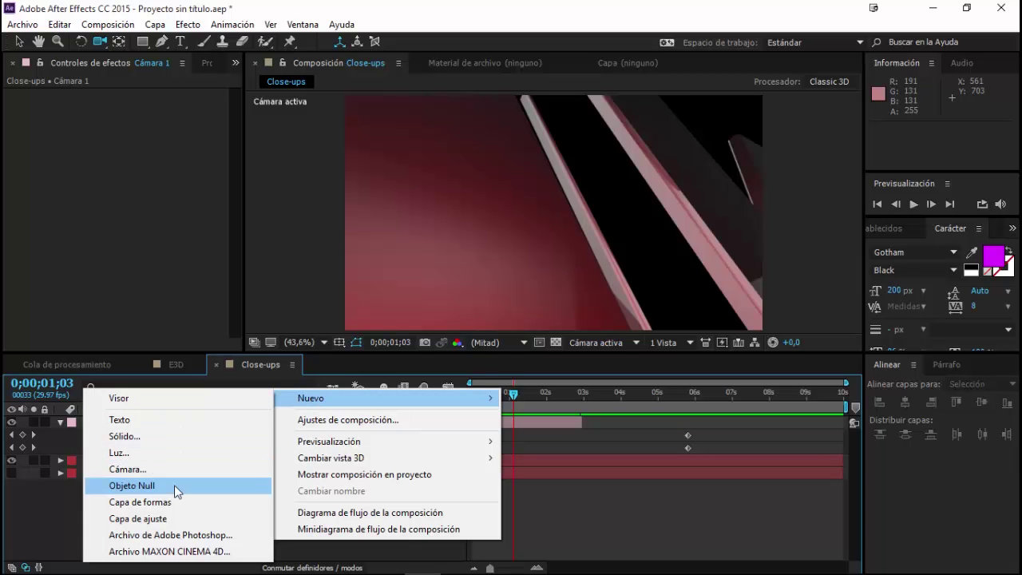
left_click(140, 475)
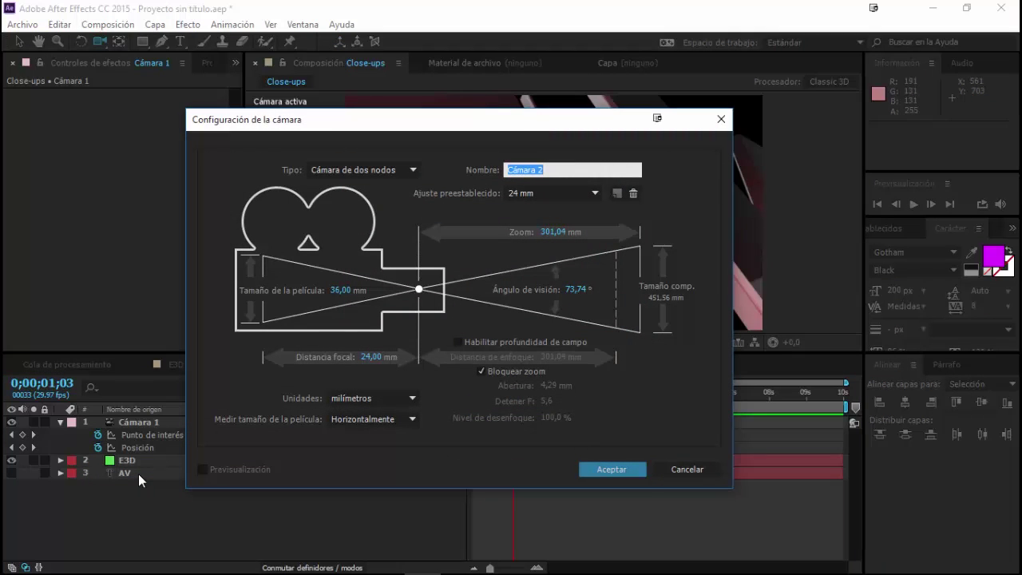
left_click(611, 469)
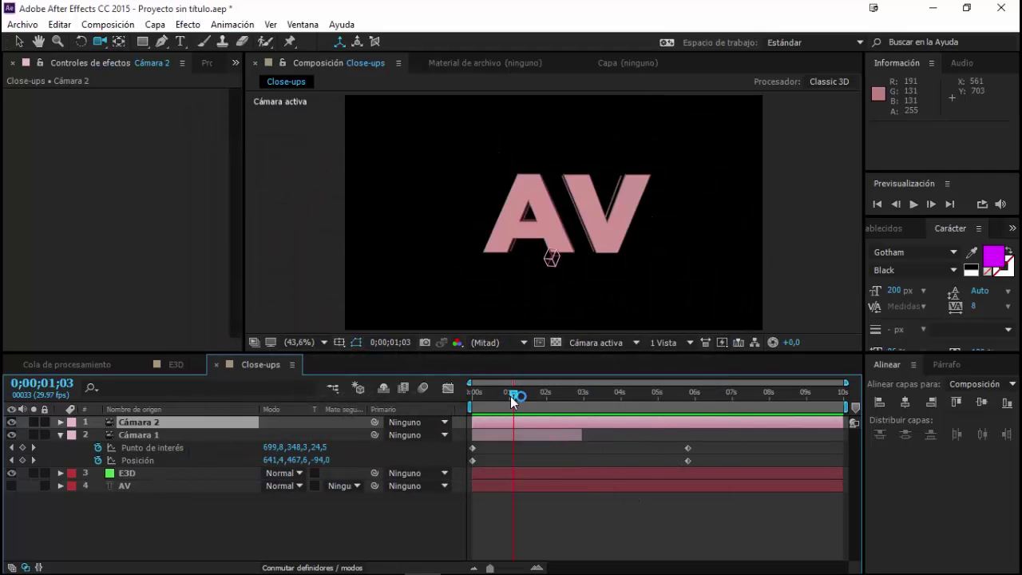
left_click_drag(512, 399, 567, 399)
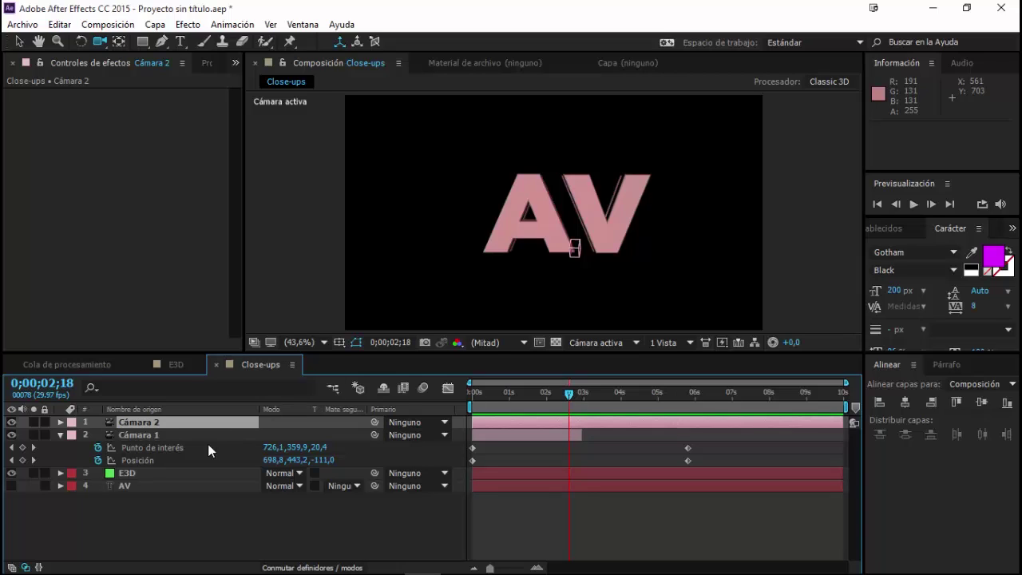
Rename Cámara 1 to Close-up 01 and Cámara 2 to Close-up 02
left_click(144, 435)
key("Return")
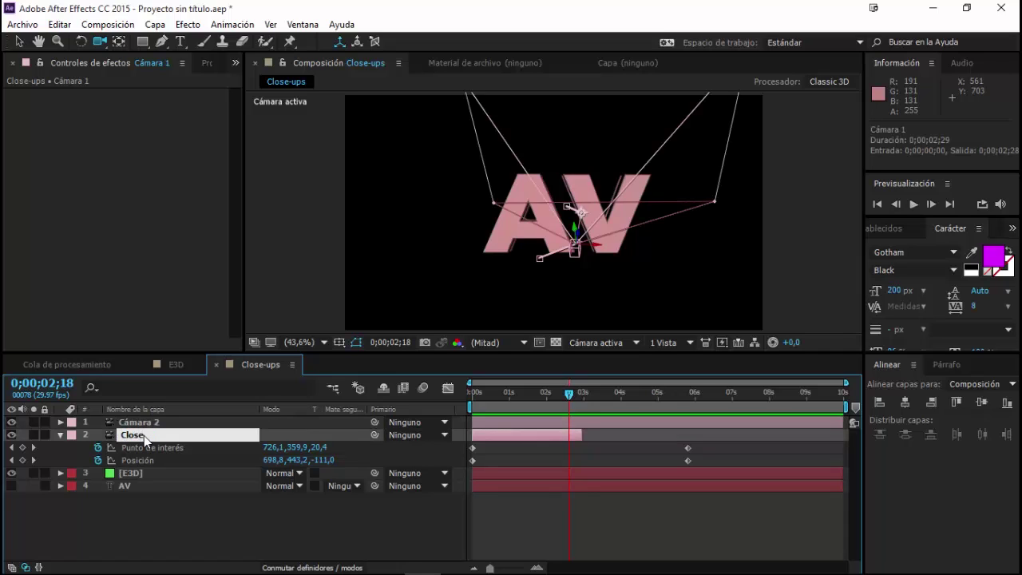
type("-up 01")
key("Return")
left_click(152, 423)
key("Return")
type("Close-up 02")
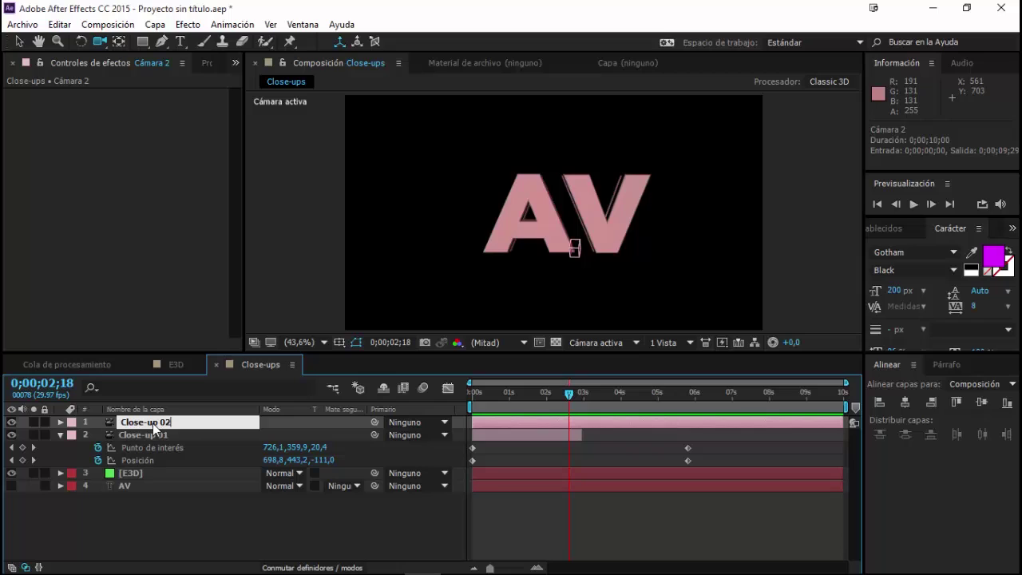
key("Return")
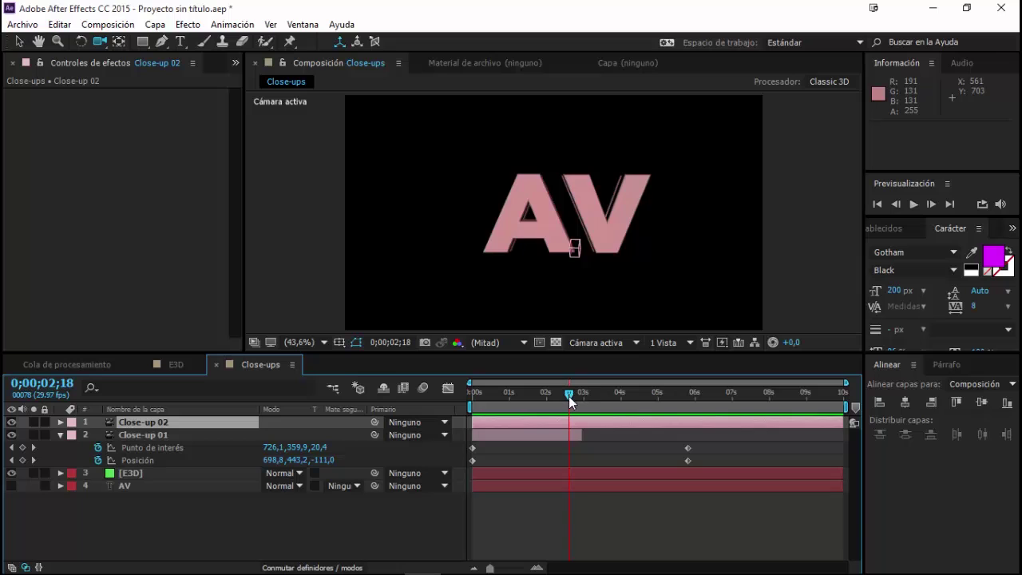
Trim Close-up 02's in point to 0;00;02;28 with Alt+[, then make it visible again
left_click(11, 421)
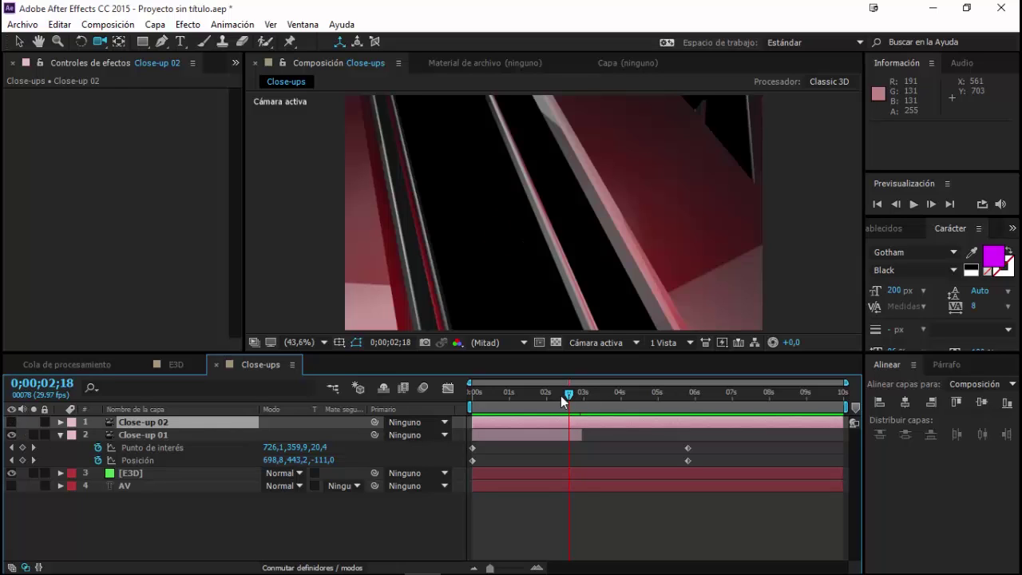
left_click_drag(566, 401, 581, 406)
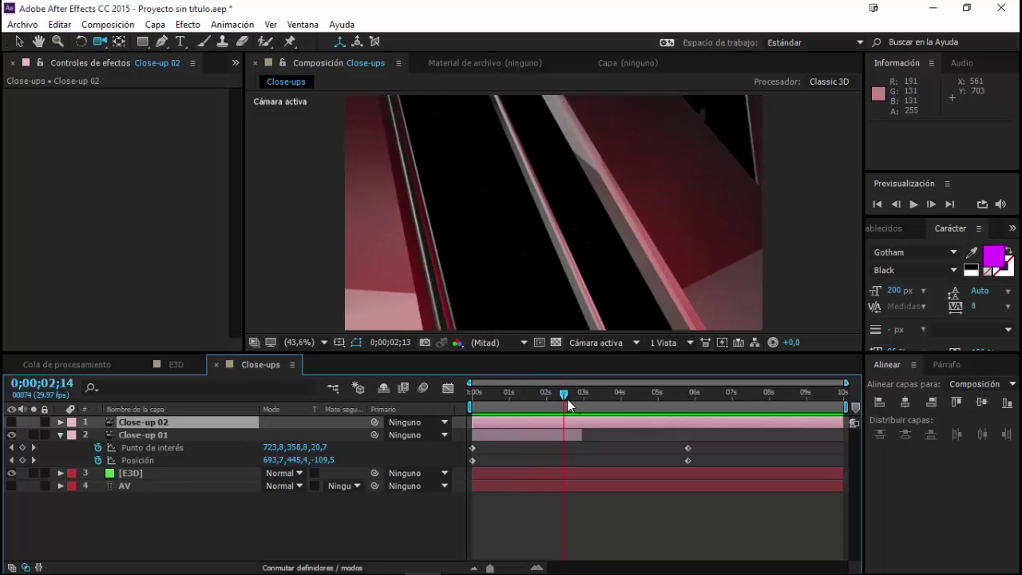
left_click_drag(582, 400, 580, 411)
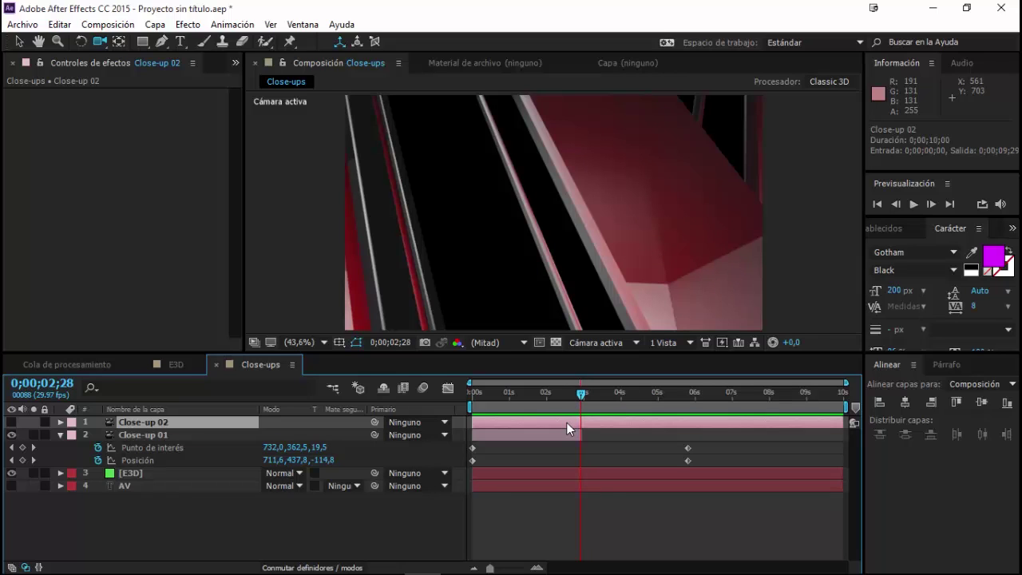
key("alt+bracketleft")
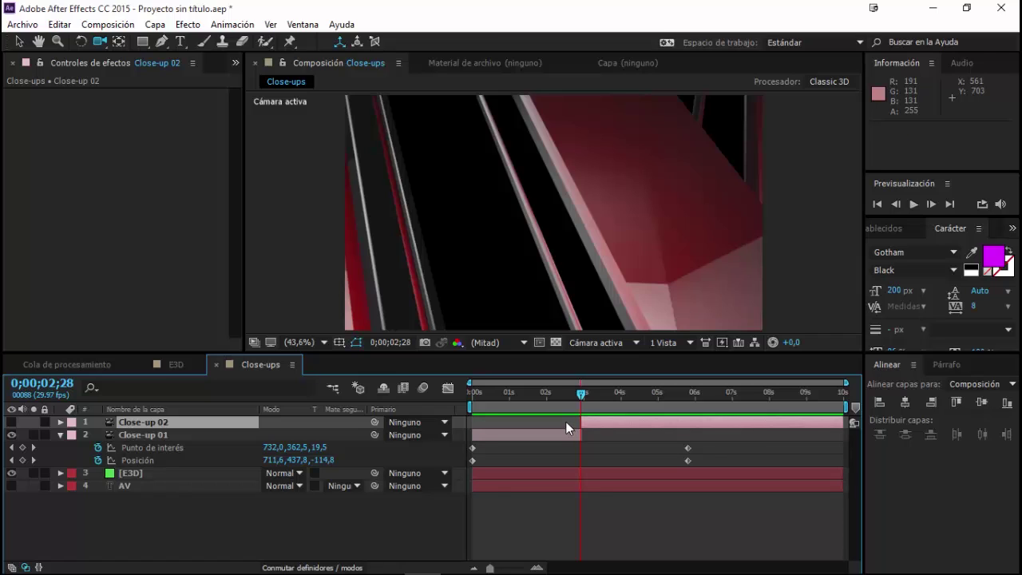
left_click(11, 421)
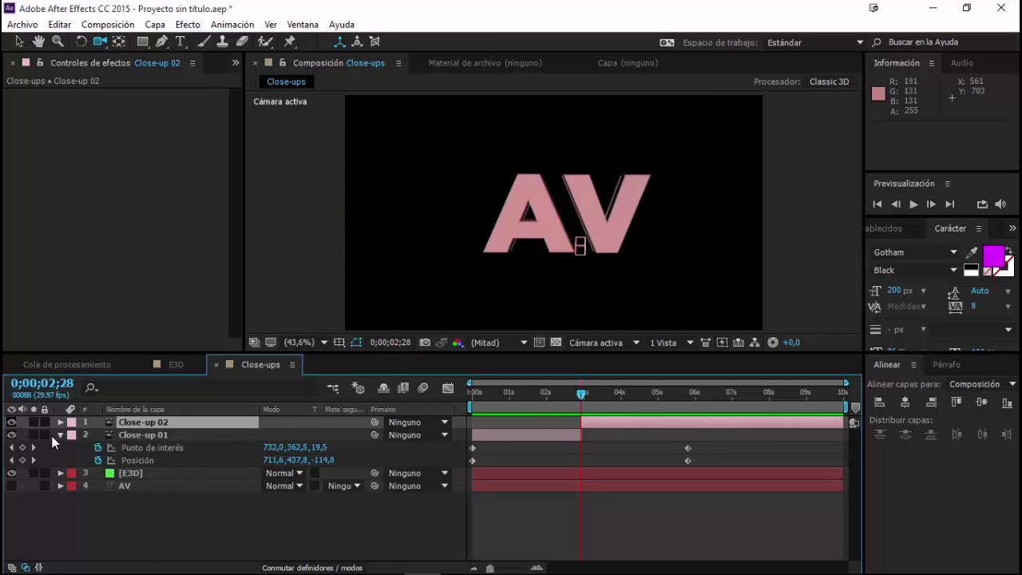
left_click_drag(581, 390, 606, 395)
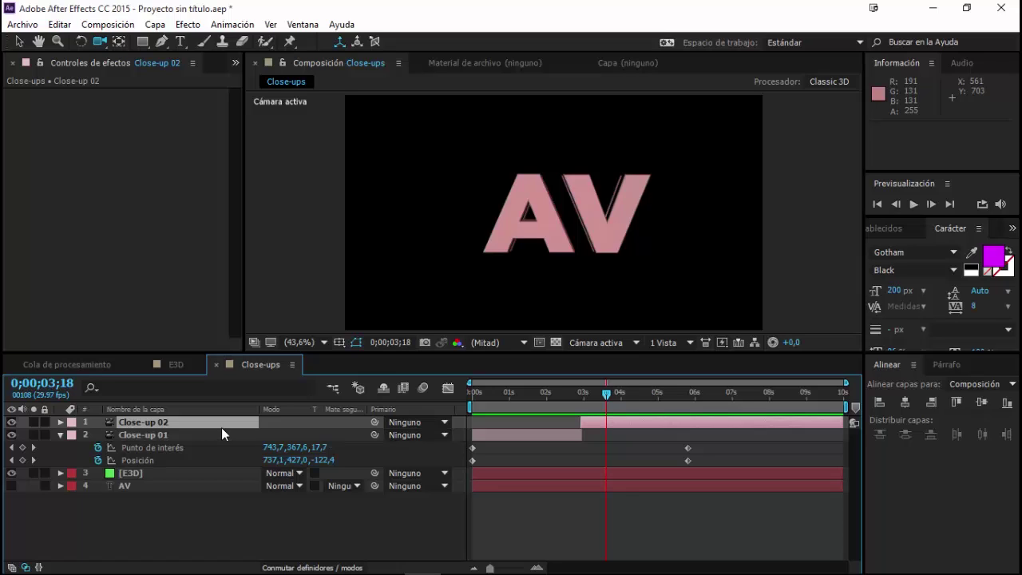
Reveal Close-up 02's Position and Point of Interest and set starting keyframes on both
key("p")
key("shift+a")
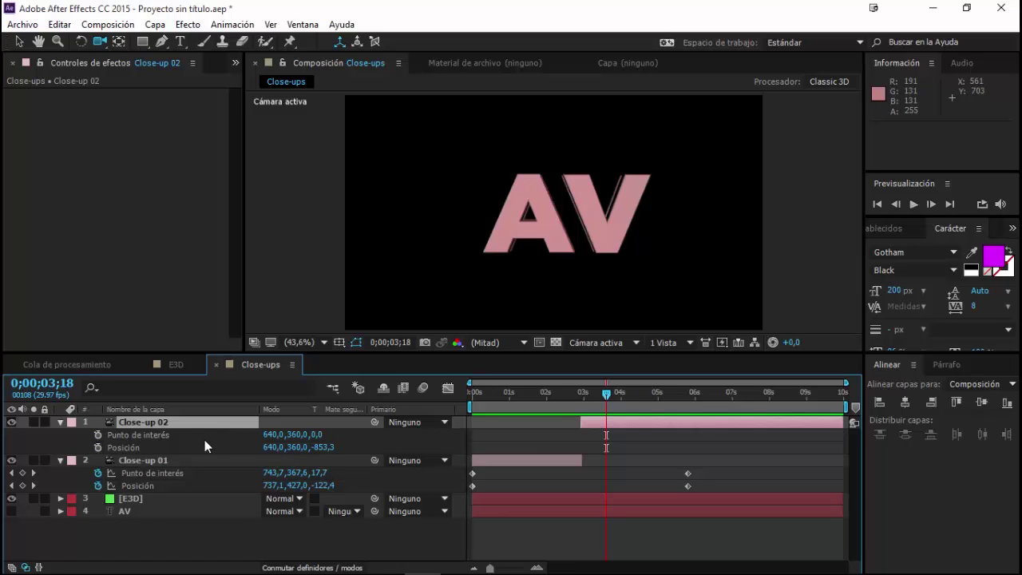
left_click(148, 444)
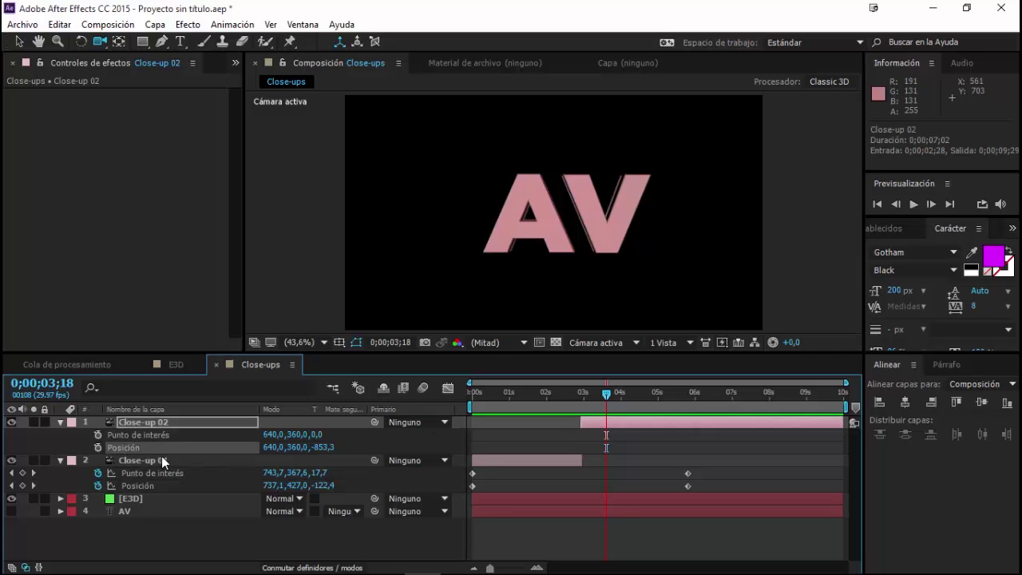
left_click(98, 434)
left_click(98, 447)
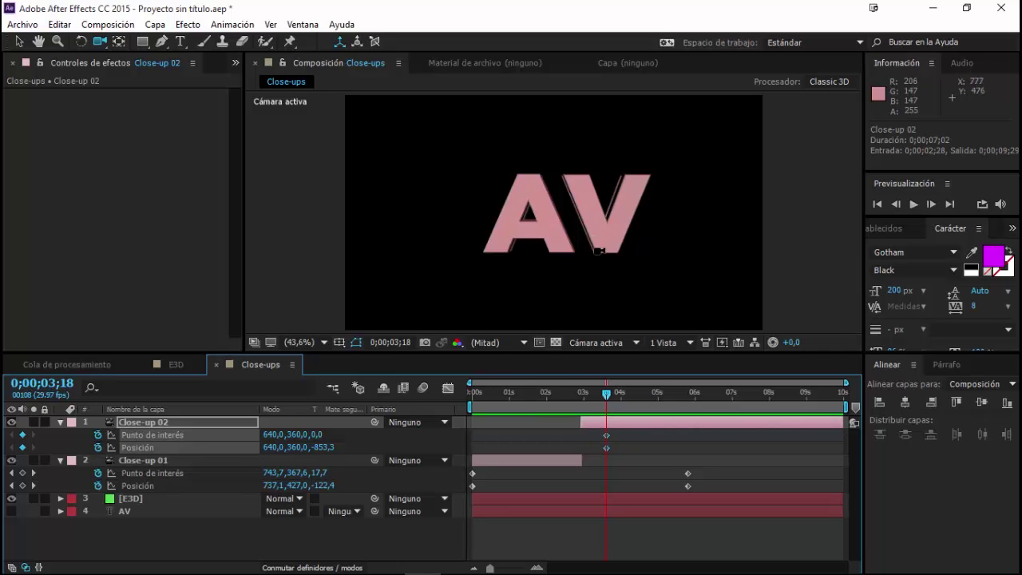
Move the Close-up 02 camera in tight across the extruded AV letters toward the red face
key("slash")
scroll(599, 251, "up", 2)
scroll(692, 210, "down", 3)
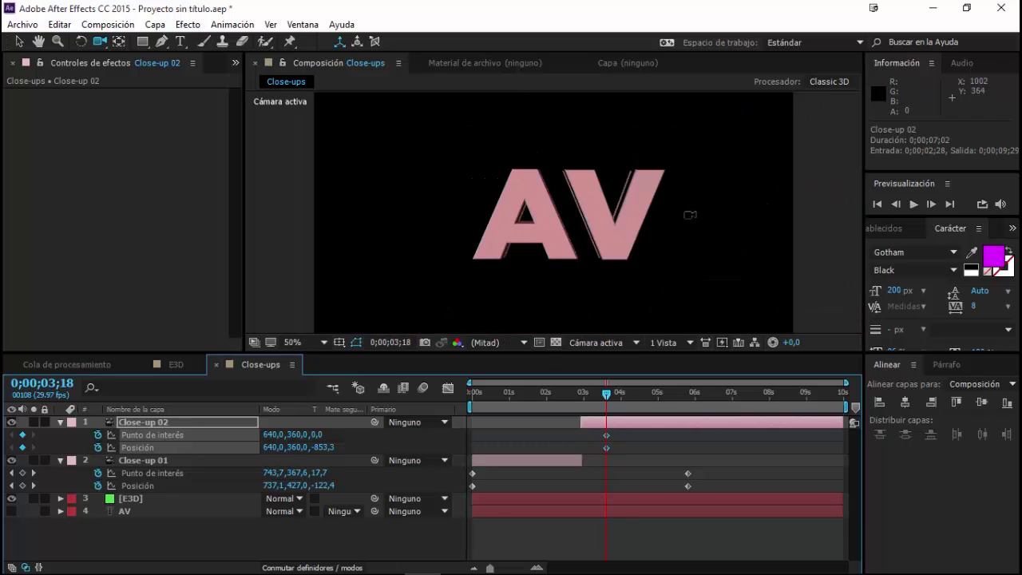
scroll(692, 219, "down", 3)
scroll(633, 231, "up", 2)
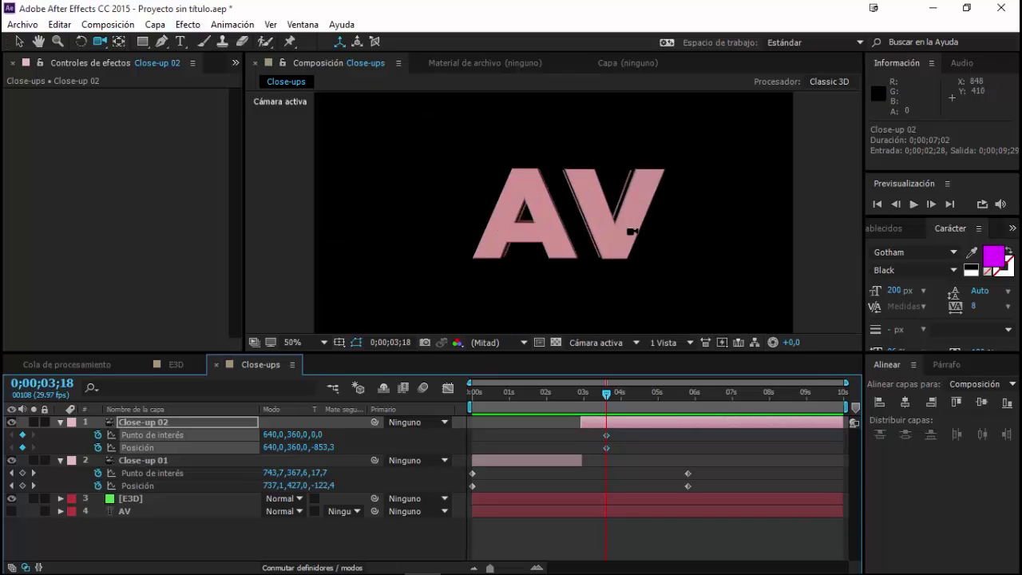
mouse_move(638, 234)
left_mouse_down()
mouse_move(559, 240)
mouse_move(577, 230)
left_mouse_up()
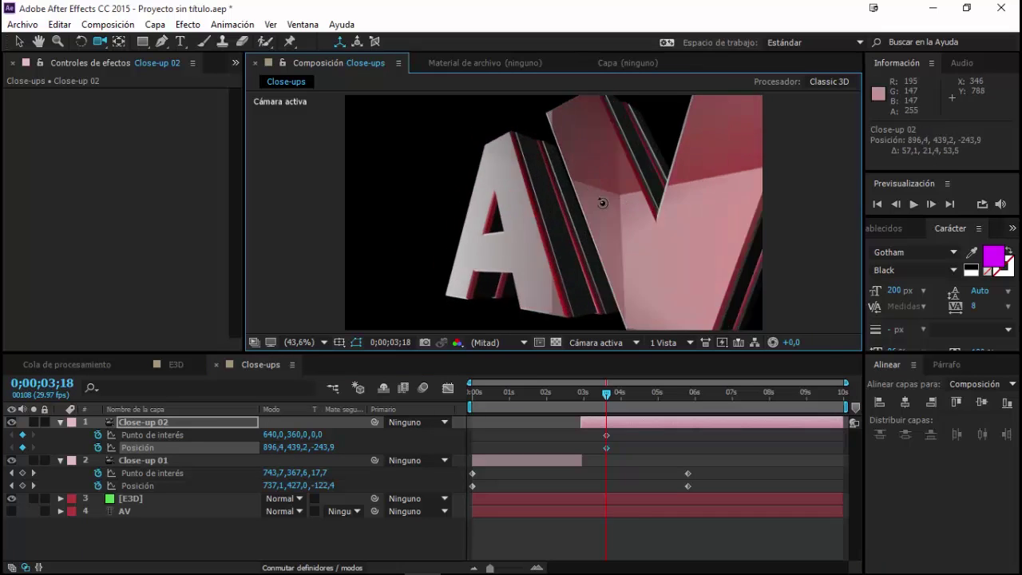
scroll(577, 230, "up", 1)
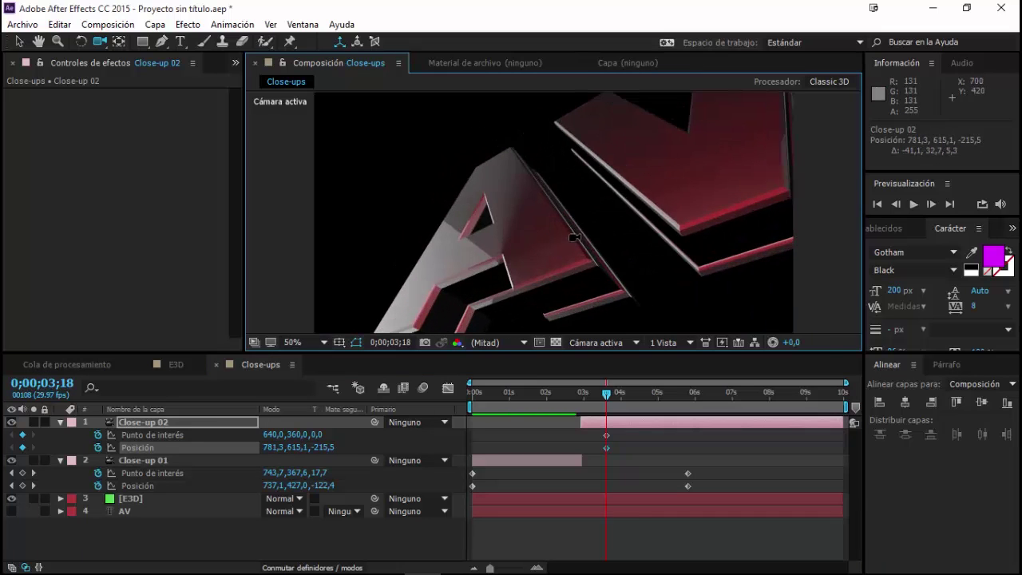
left_click_drag(577, 229, 766, 174)
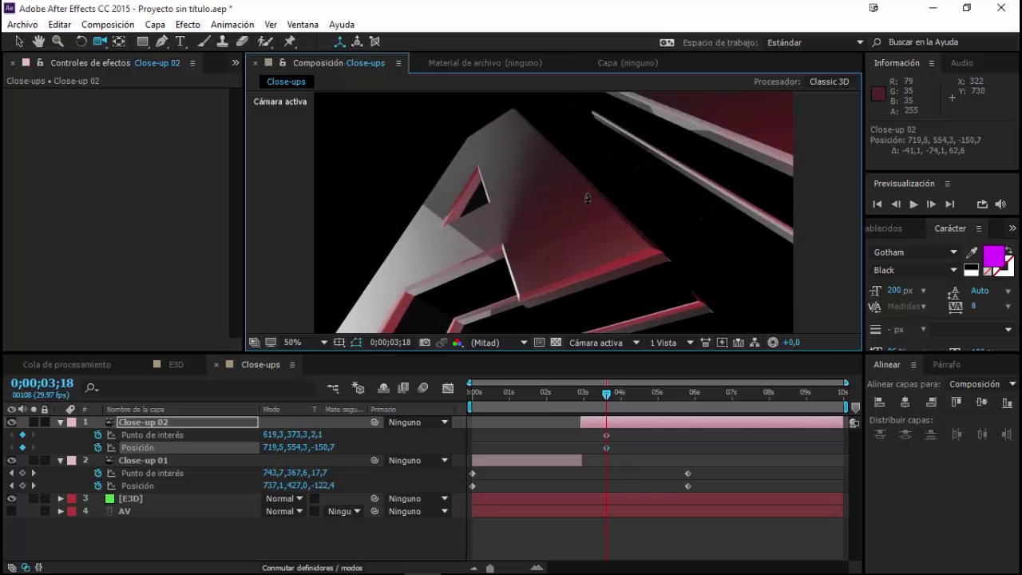
mouse_move(721, 155)
left_mouse_down()
mouse_move(542, 211)
mouse_move(487, 263)
mouse_move(483, 357)
left_mouse_up()
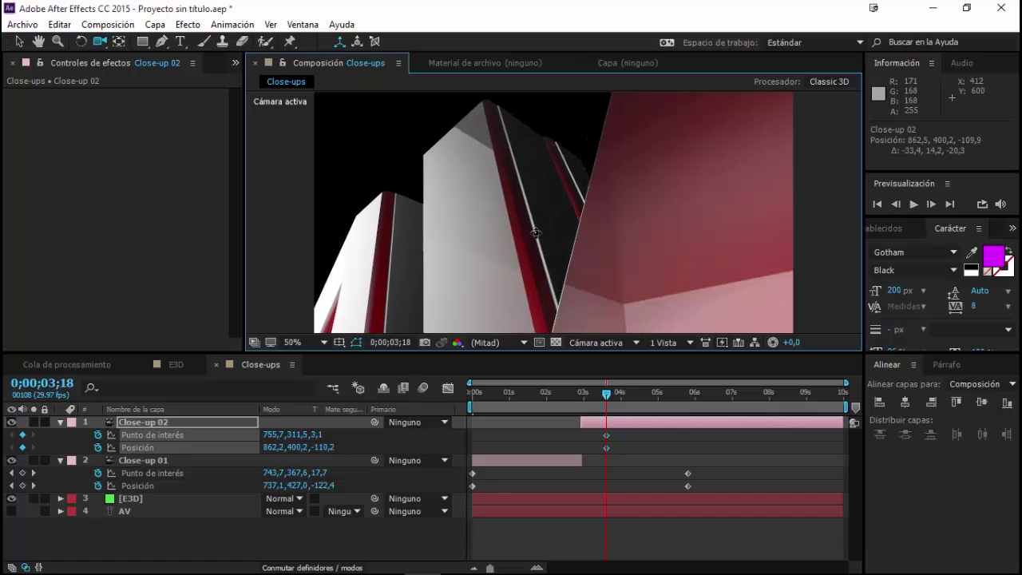
At 4;19, reframe Close-up 02 to set its second keyframes near 736.5, 475.4, -55.2
left_click_drag(607, 385, 644, 394)
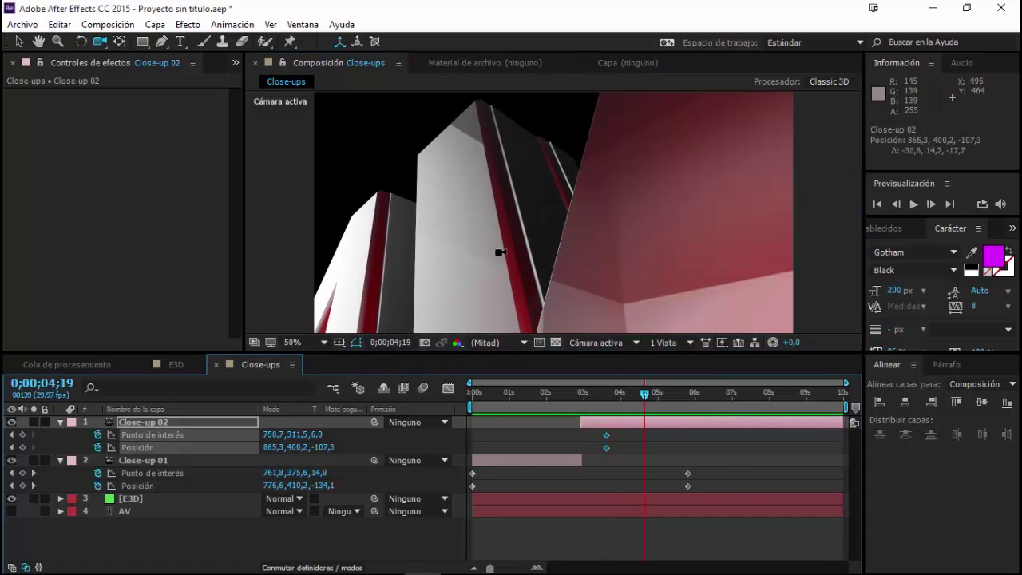
mouse_move(475, 261)
left_mouse_down()
mouse_move(563, 159)
mouse_move(529, 196)
left_mouse_up()
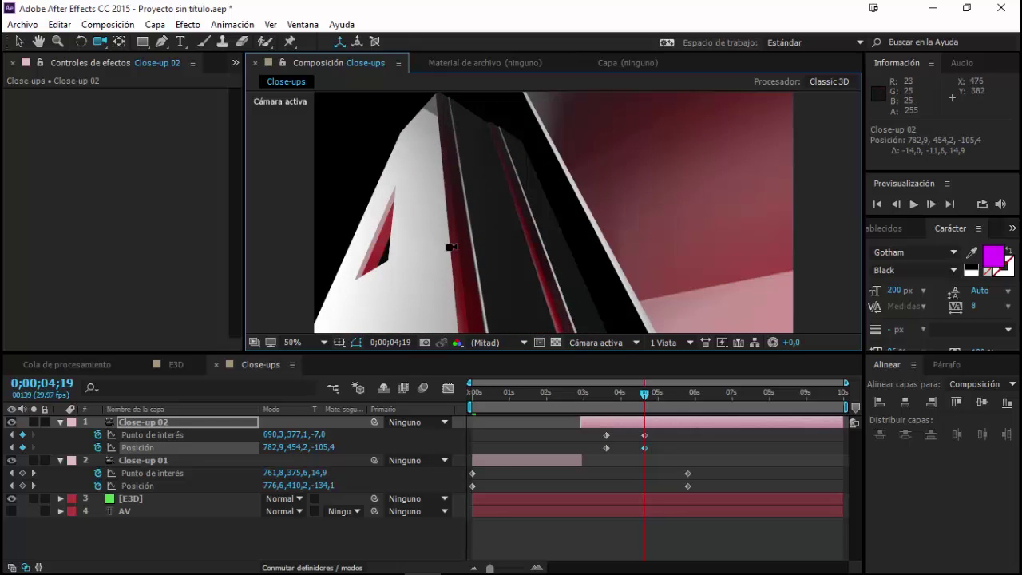
mouse_move(447, 248)
left_mouse_down()
mouse_move(507, 184)
mouse_move(520, 192)
mouse_move(492, 192)
mouse_move(552, 228)
mouse_move(564, 217)
mouse_move(571, 489)
mouse_move(613, 432)
left_mouse_up()
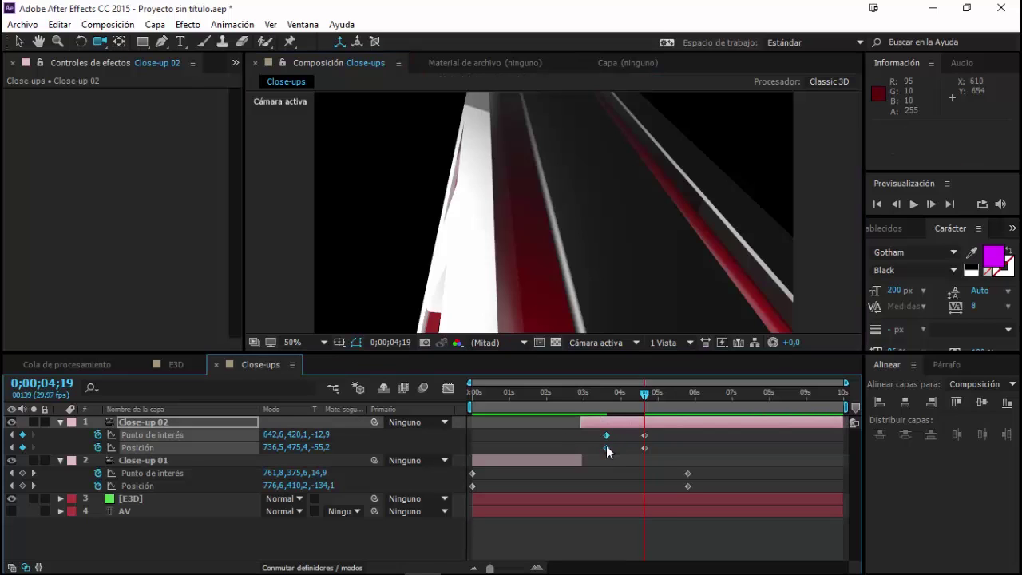
Slide Close-up 02's start keyframes to about 3 seconds and its end keyframes to about 6 seconds
left_click_drag(607, 445, 603, 450)
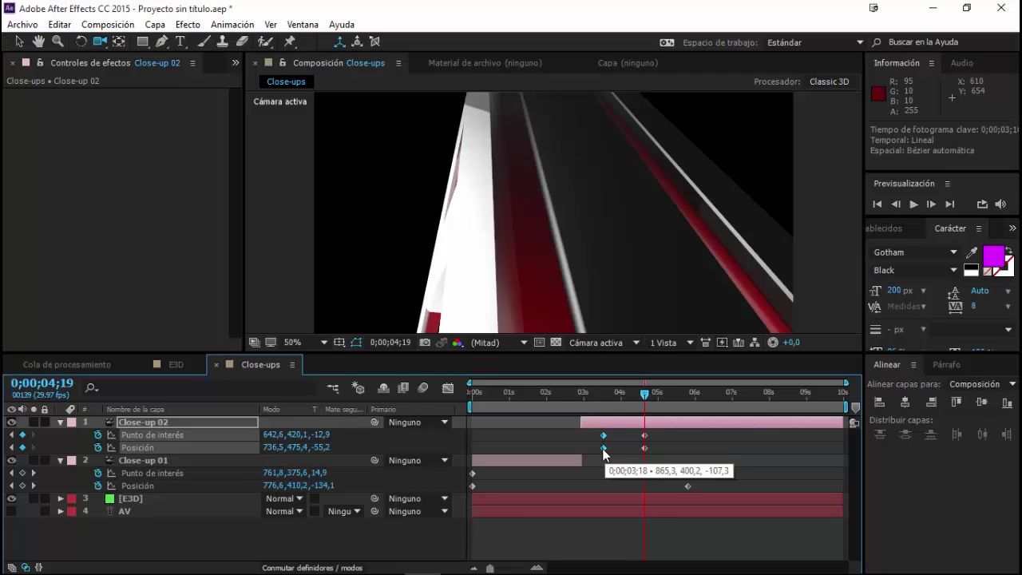
mouse_move(603, 450)
left_mouse_down()
mouse_move(582, 449)
mouse_move(659, 455)
left_mouse_up()
mouse_move(646, 452)
left_click_drag(645, 448, 715, 448)
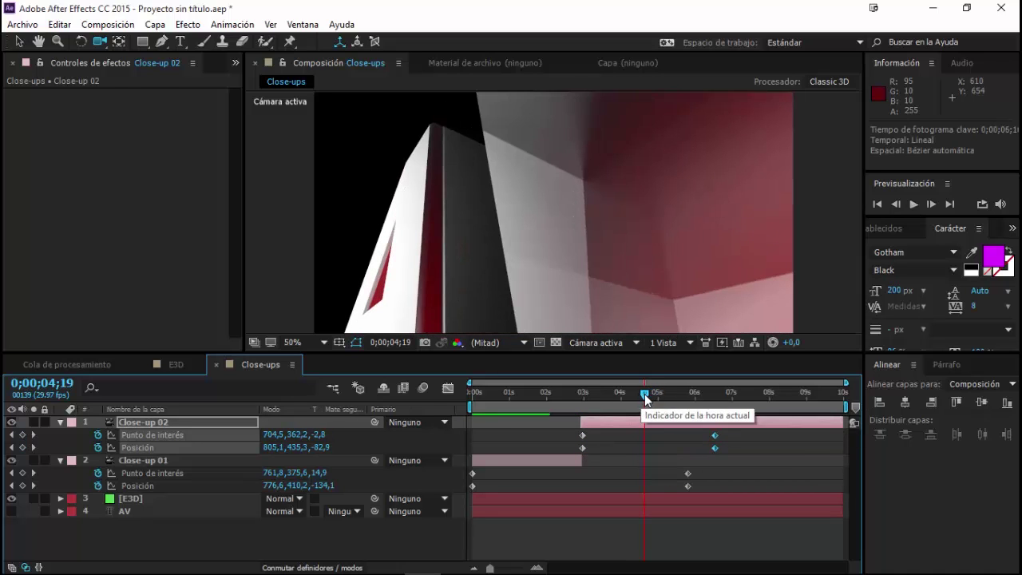
Trim the Close-up 02 layer's out point to 5;01 with Alt+]
left_click_drag(645, 394, 590, 395)
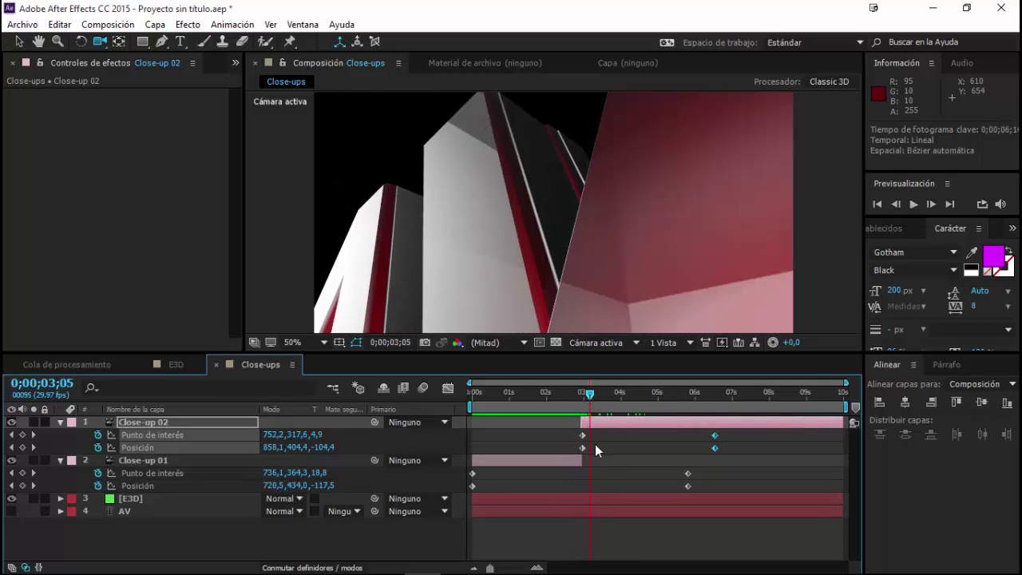
left_click(594, 444)
left_click(590, 396)
left_click_drag(589, 396, 658, 406)
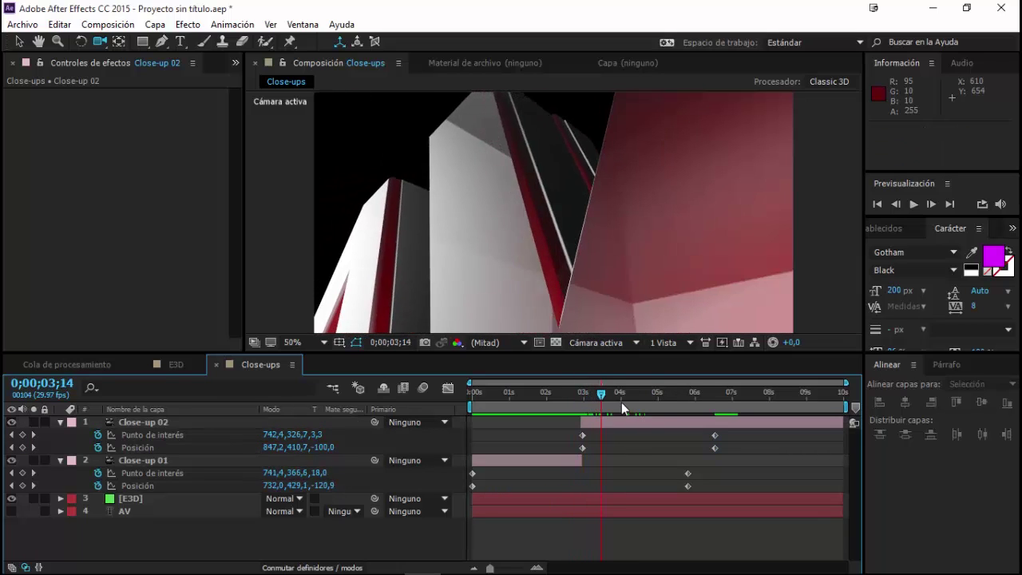
left_click(649, 422)
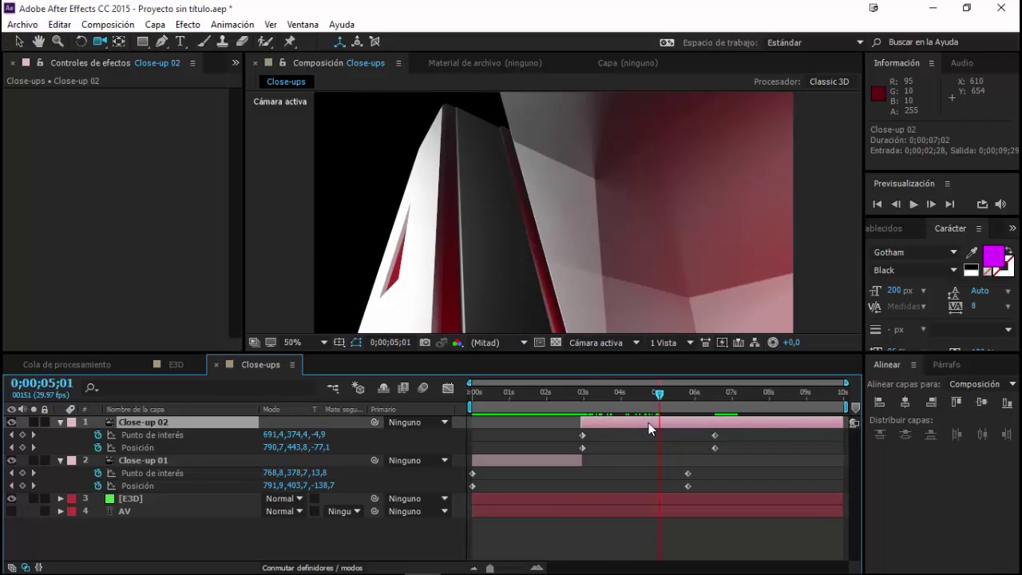
key("alt+bracketright")
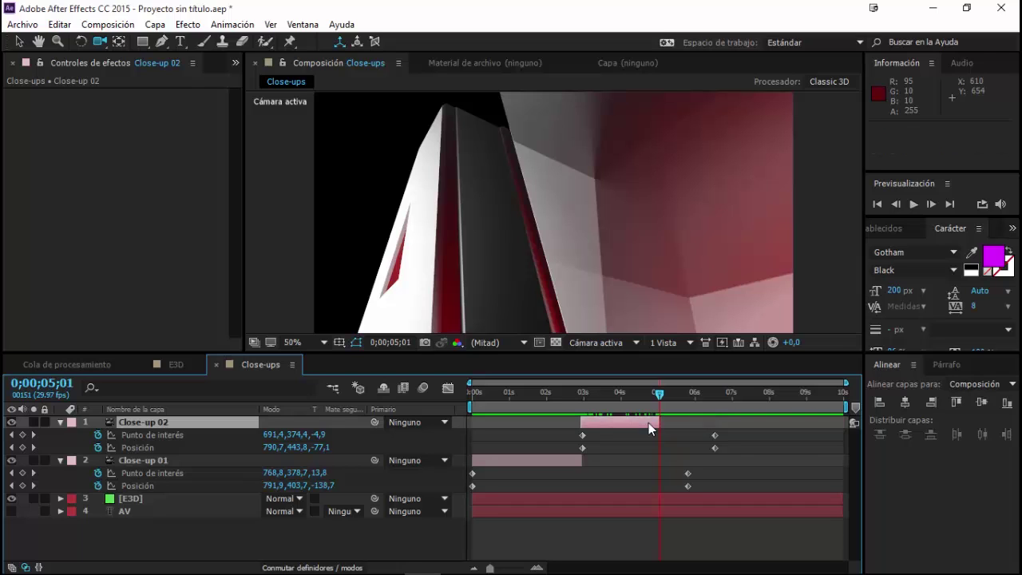
Preview the Close-up 02 camera move starting from 3;03
left_click_drag(595, 392, 589, 395)
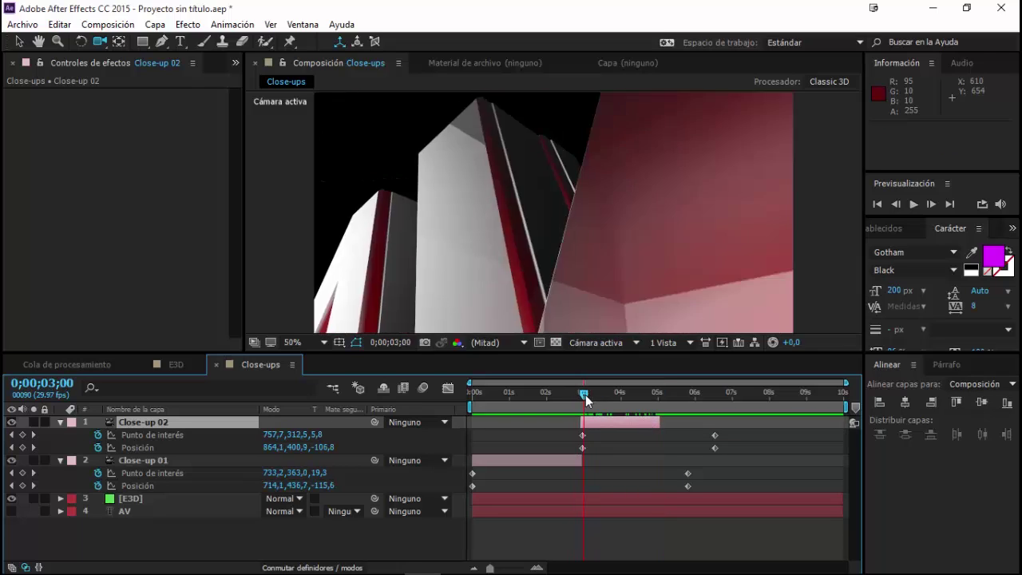
key("space")
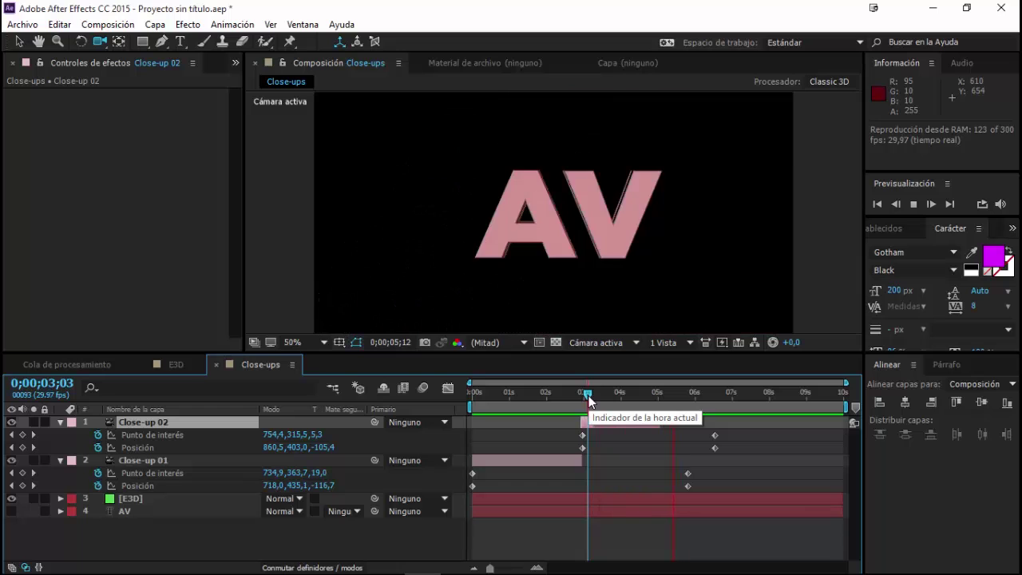
key("space")
key("space")
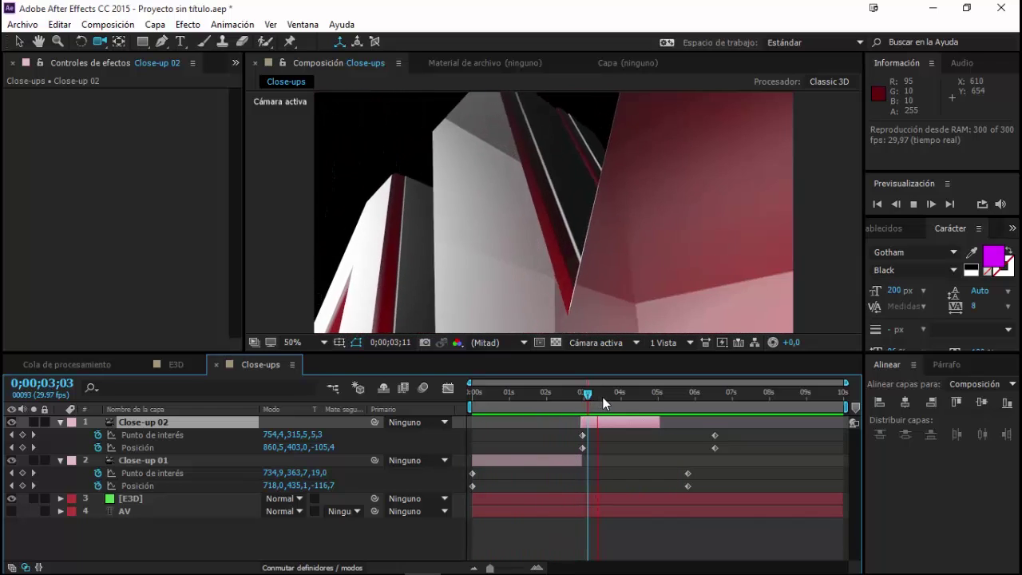
key("space")
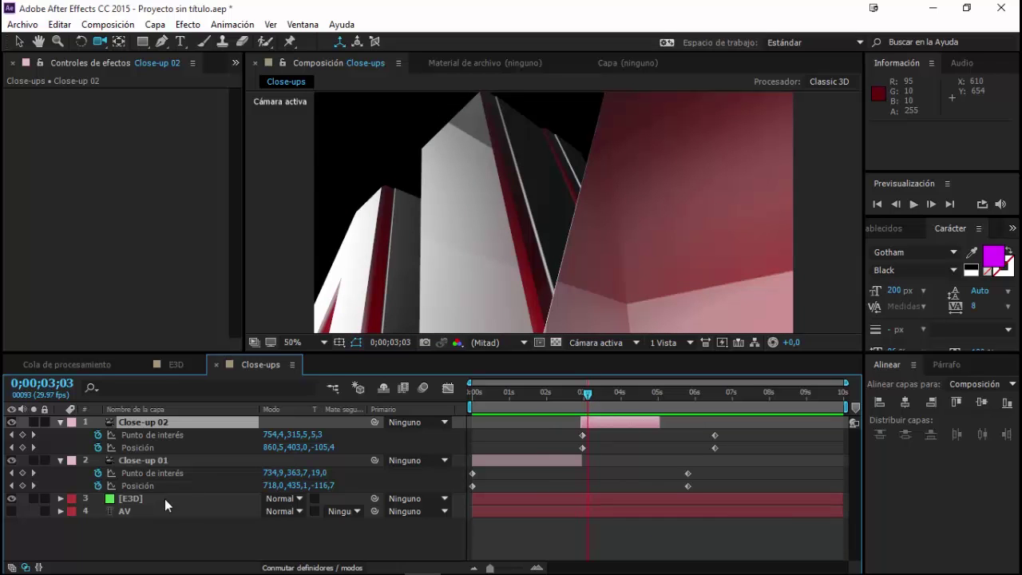
Create a new camera named Close-up 03 from the timeline's Nuevo > Cámara menu
right_click(187, 536)
mouse_move(319, 395)
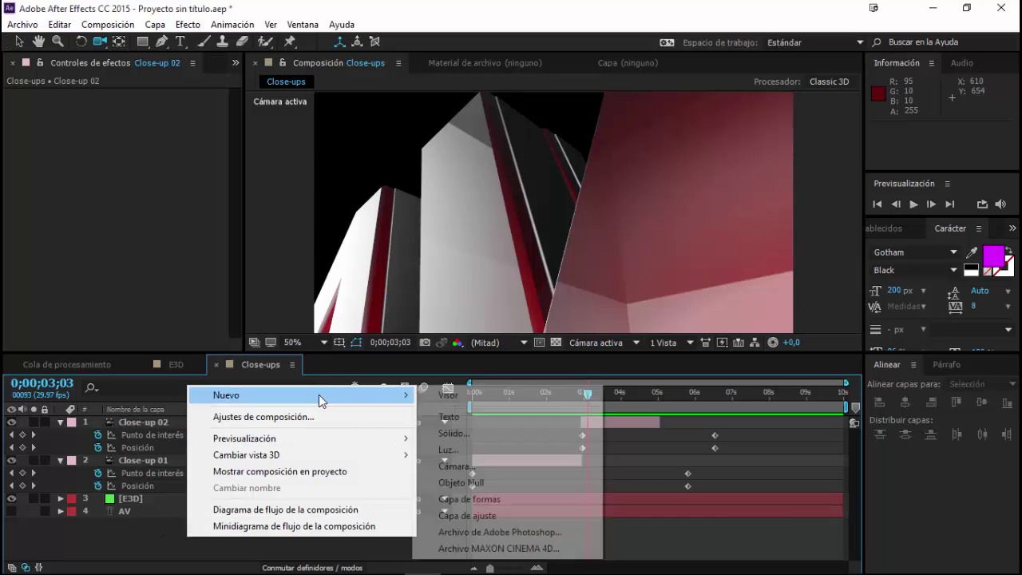
left_click(439, 466)
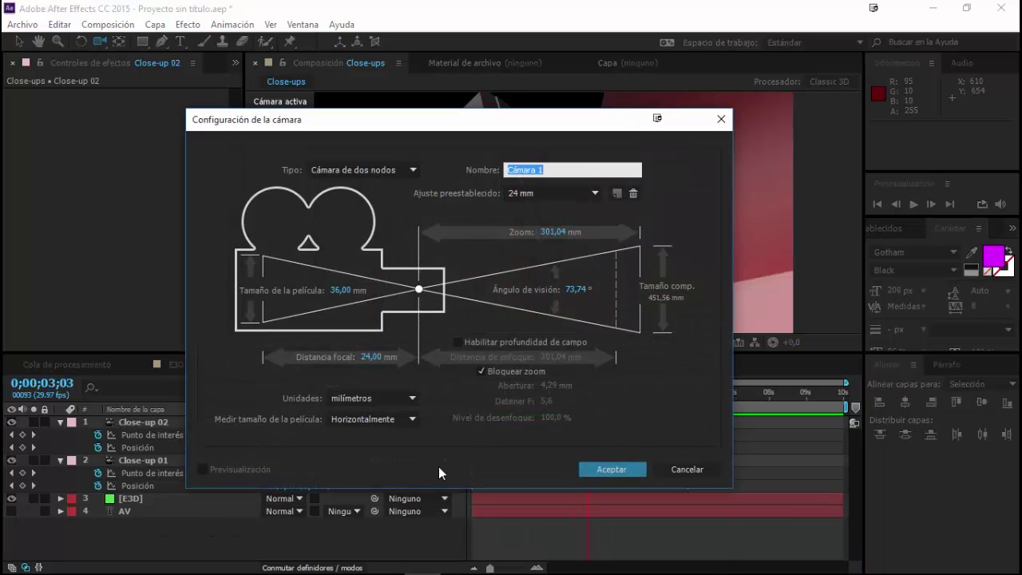
type("Close-up 03")
key("Return")
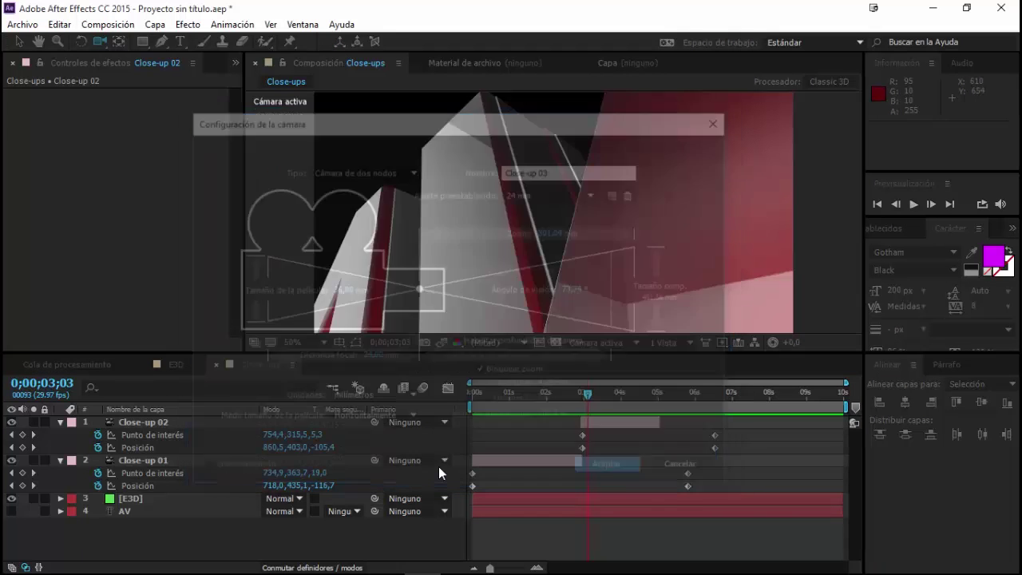
Start Close-up 03 at 5;01 and keyframe its Punto de interés and Posición there
left_click_drag(625, 392, 657, 396)
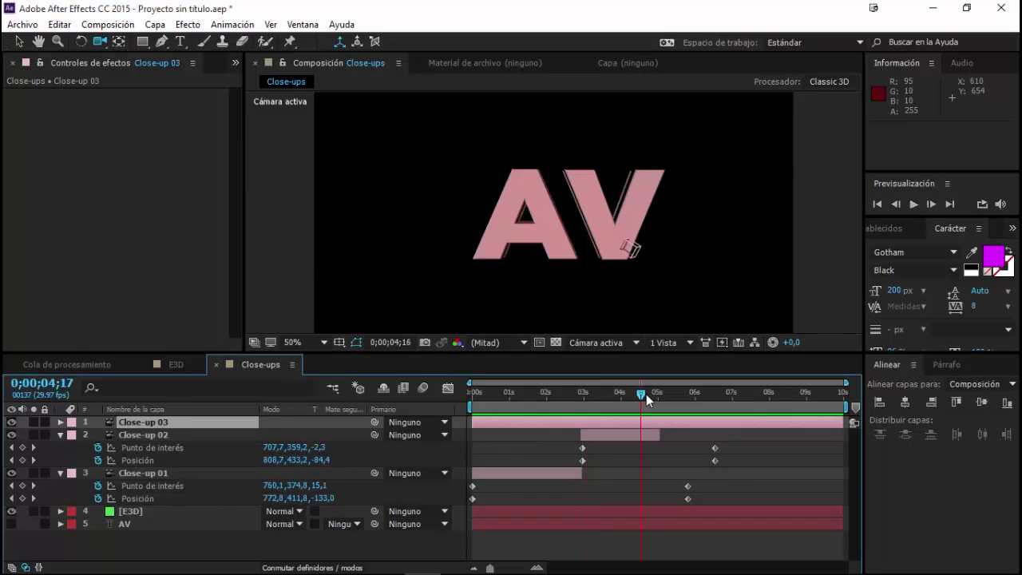
left_click(640, 431)
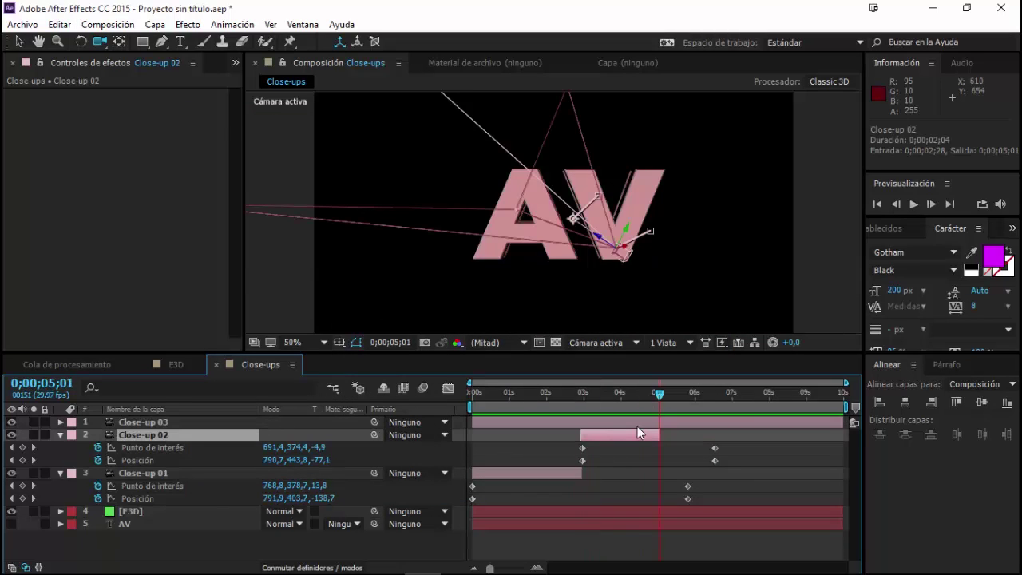
left_click(639, 420)
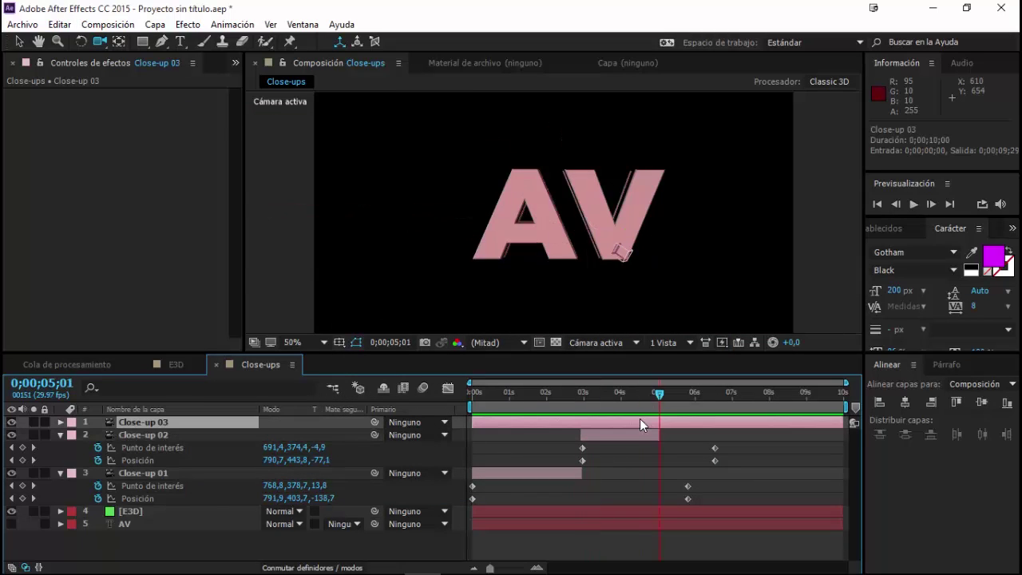
key("alt+bracketleft")
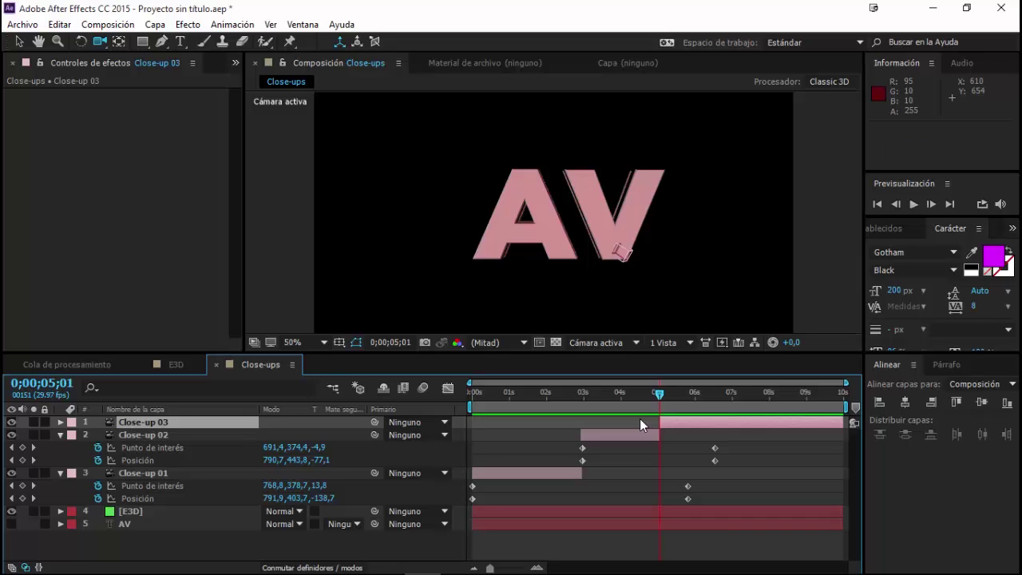
key("a")
key("shift+p")
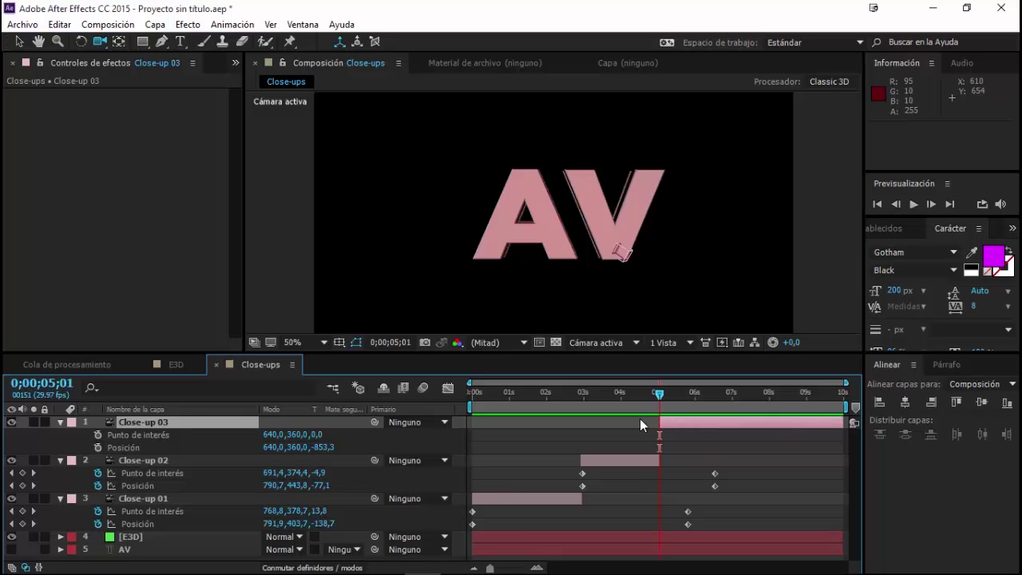
left_click(98, 436)
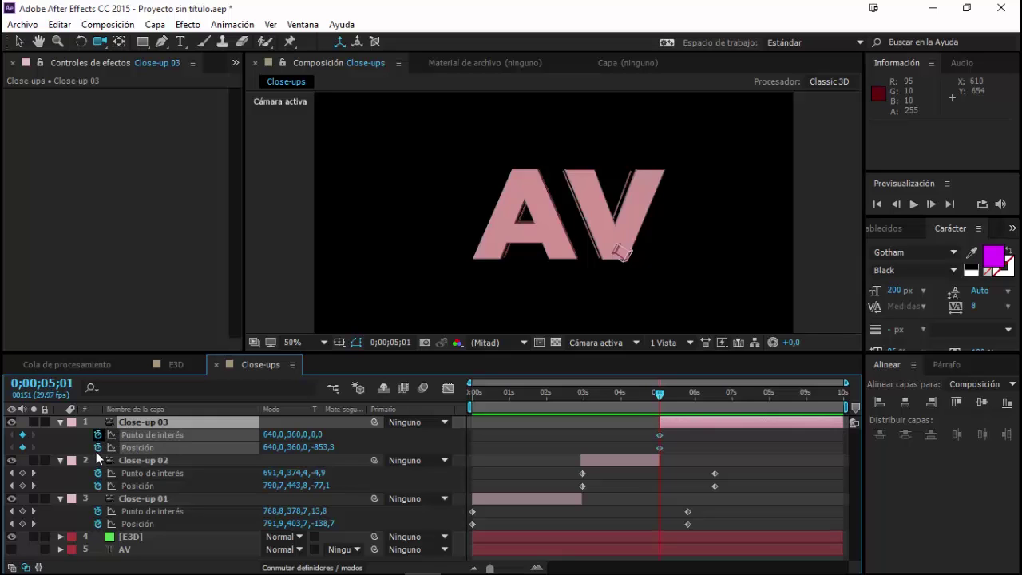
Push the Close-up 03 camera in close to the letters and preview the animation
mouse_move(583, 269)
left_mouse_down()
mouse_move(598, 247)
mouse_move(662, 279)
mouse_move(587, 222)
mouse_move(583, 91)
left_mouse_up()
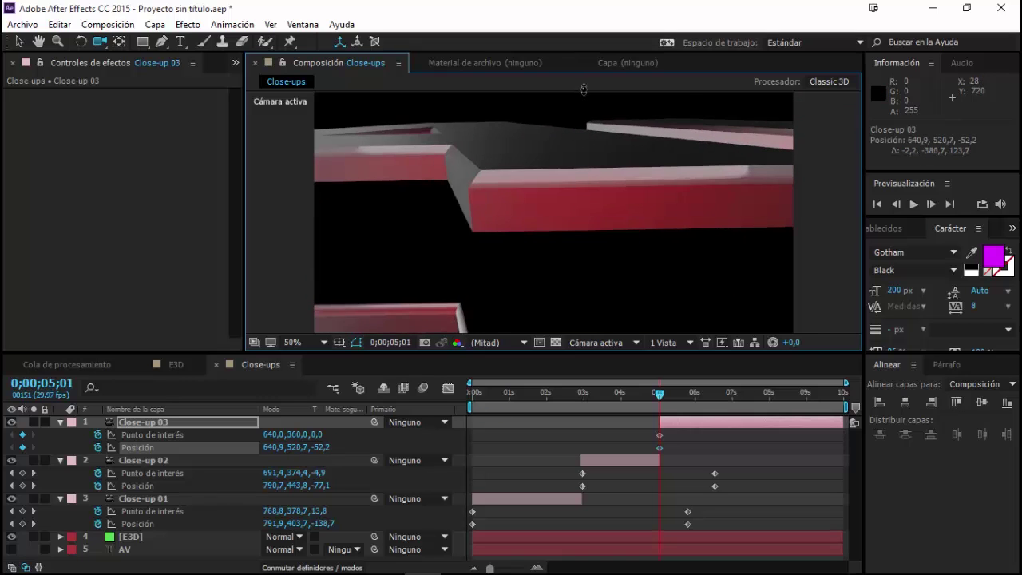
left_click_drag(554, 164, 567, 161)
key("space")
Reframe Close-up 03 on the red bars and select both of its end keyframes
mouse_move(655, 243)
left_mouse_down()
mouse_move(617, 246)
mouse_move(522, 284)
left_mouse_up()
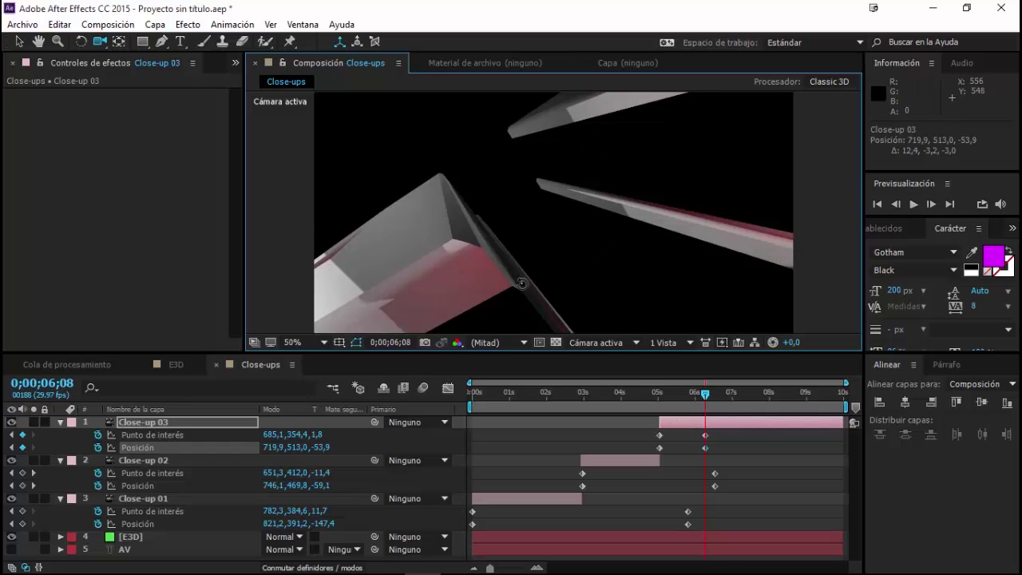
mouse_move(536, 279)
left_mouse_down()
mouse_move(513, 282)
mouse_move(521, 292)
mouse_move(518, 249)
mouse_move(503, 240)
left_mouse_up()
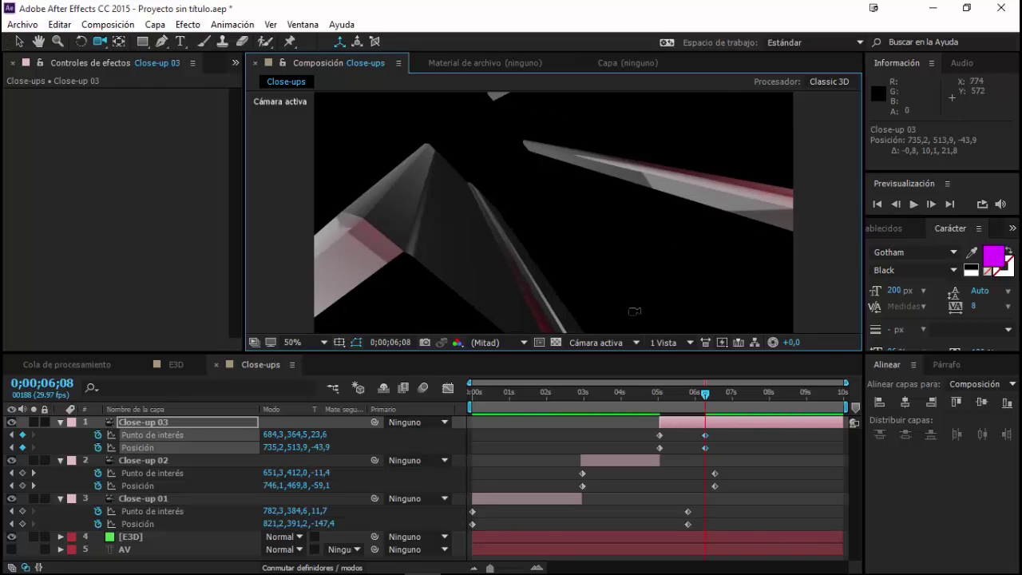
mouse_move(721, 444)
left_mouse_down()
mouse_move(701, 431)
mouse_move(713, 455)
mouse_move(742, 462)
left_mouse_up()
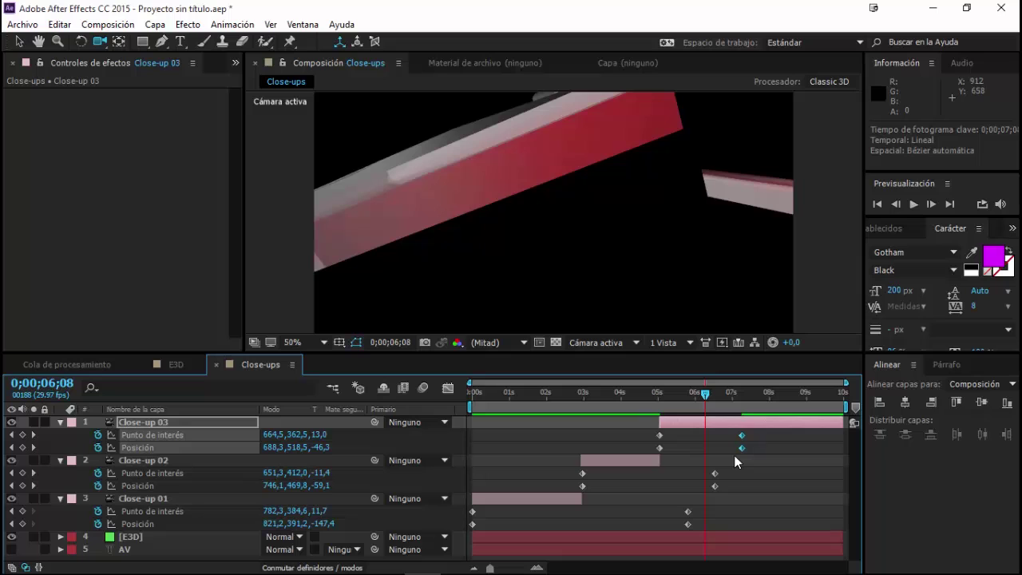
left_click_drag(698, 396, 532, 428)
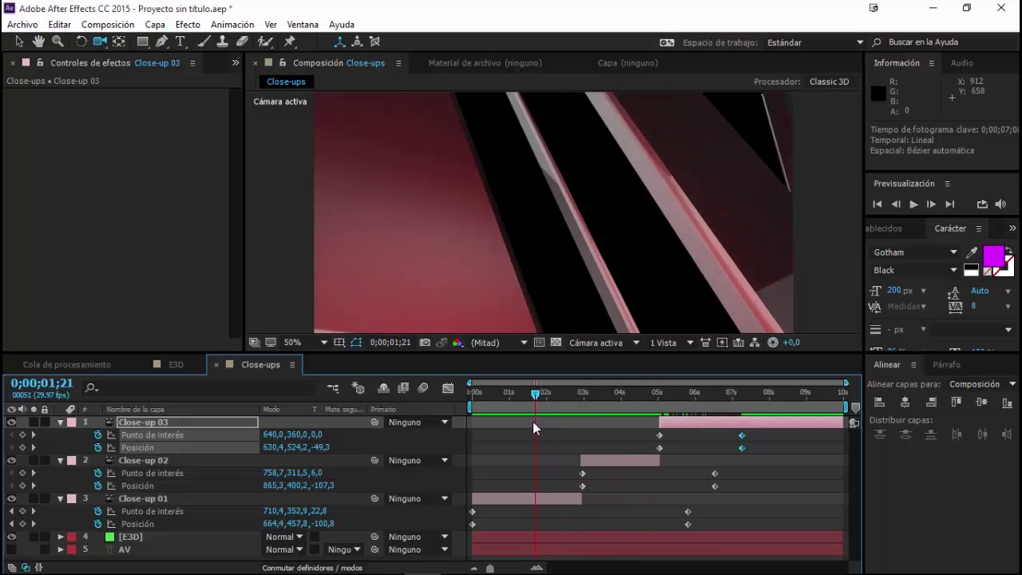
Settle Close-up 03's end keyframes at 0;00;07;08 and trim its out point there
left_click_drag(536, 395, 691, 422)
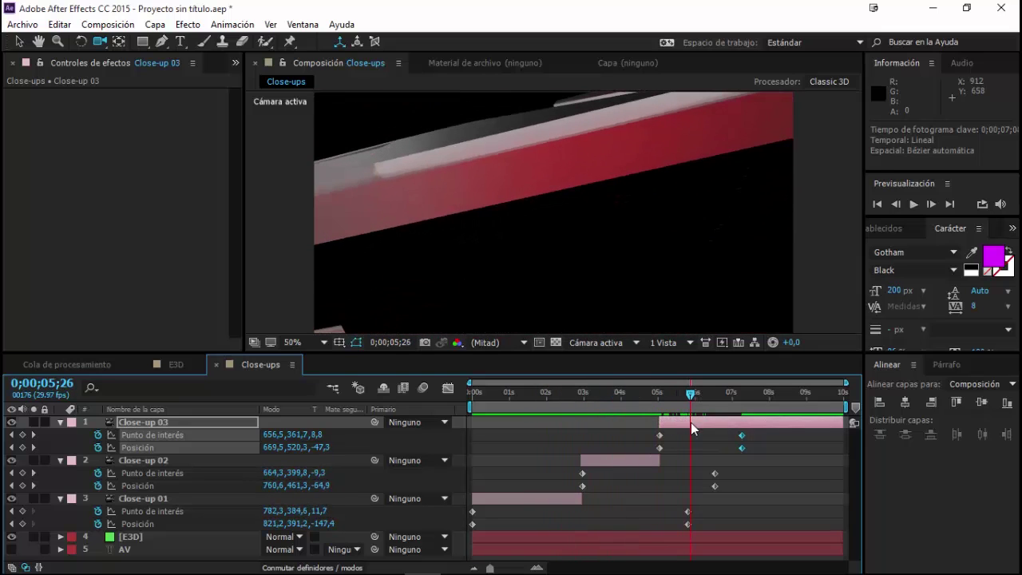
left_click_drag(740, 446, 735, 438)
left_click_drag(722, 393, 744, 400)
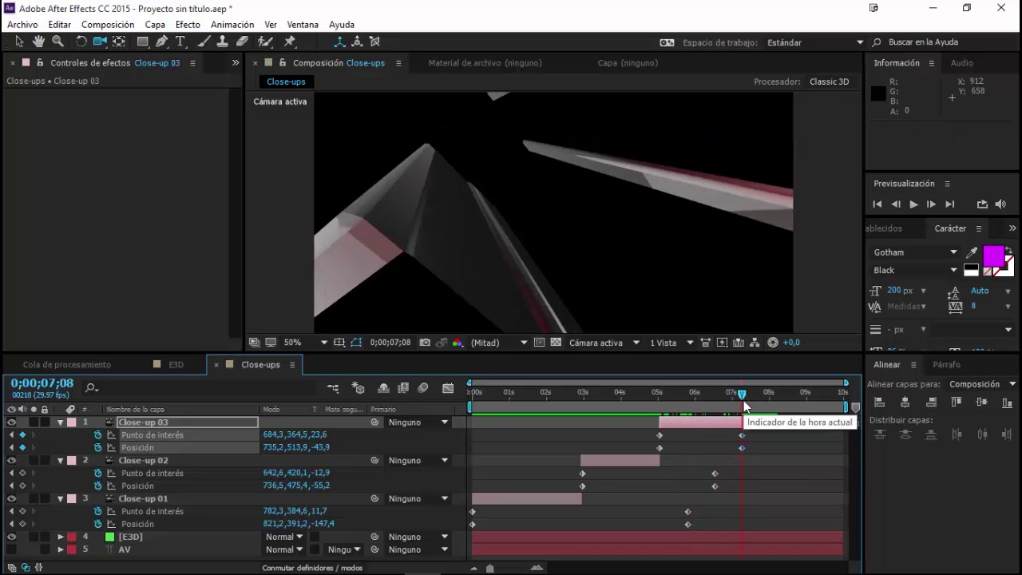
key("alt+]")
Preview the three close-up cameras playing in sequence
key("space")
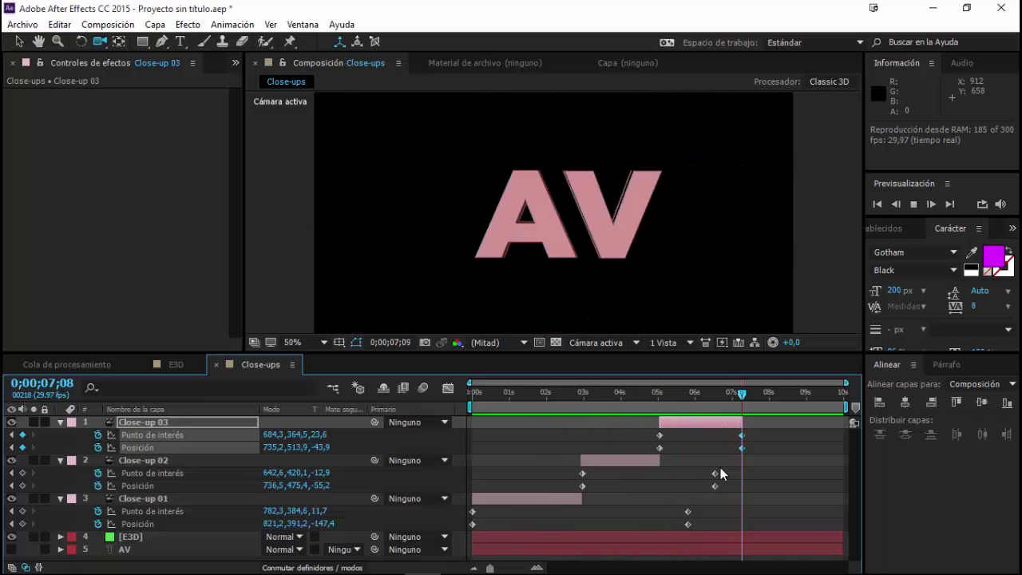
key("space")
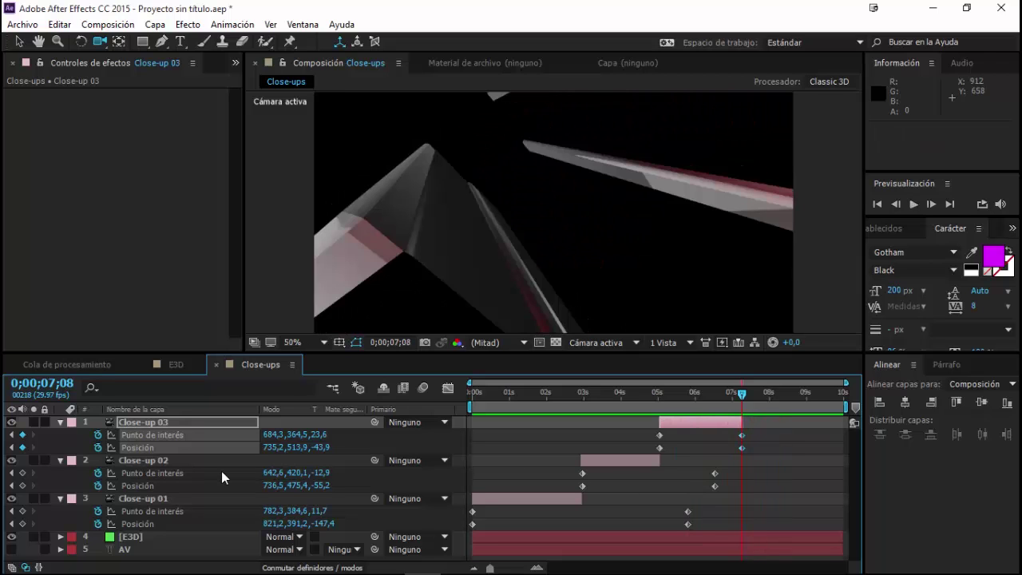
left_click(154, 23)
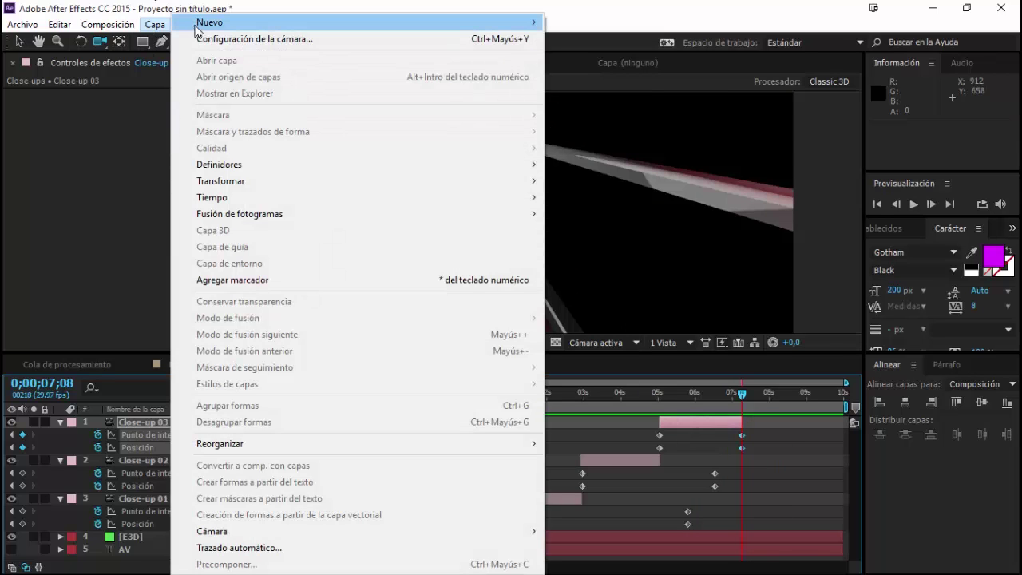
Add a new camera named Close-up 04 via Capa > Nuevo > Cámara
mouse_move(319, 22)
left_click(582, 72)
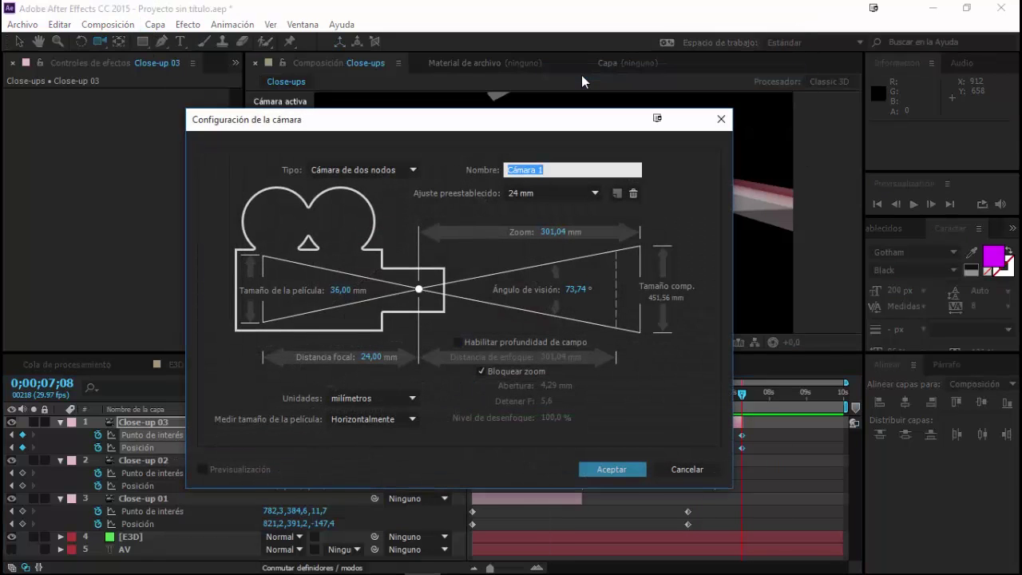
type("Close-up 04")
key("Return")
Start Close-up 04 at 7;08 and keyframe its point of interest and position there
key("alt+bracketleft")
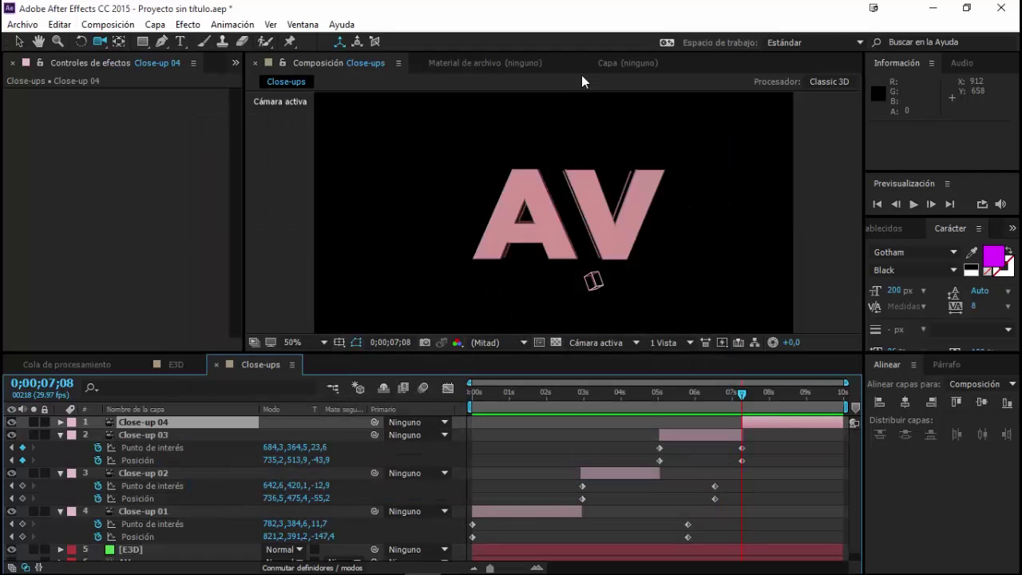
key("a")
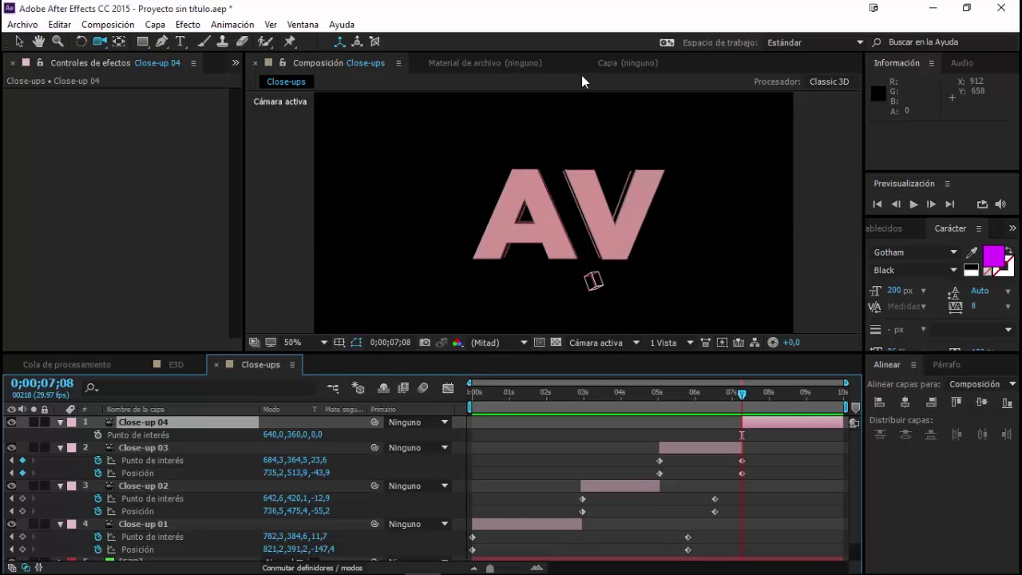
key("shift+p")
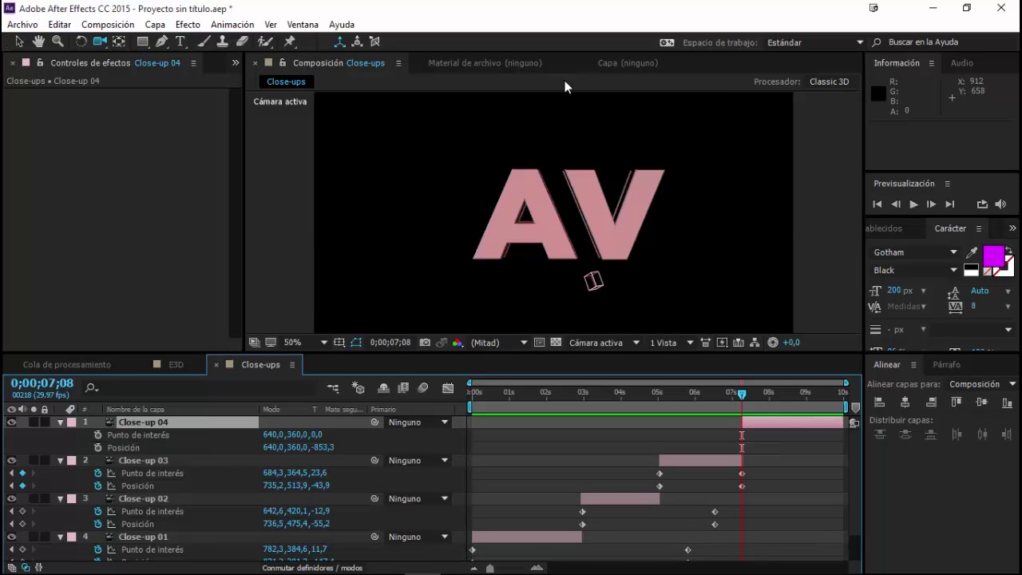
left_click(98, 435)
left_click(99, 447)
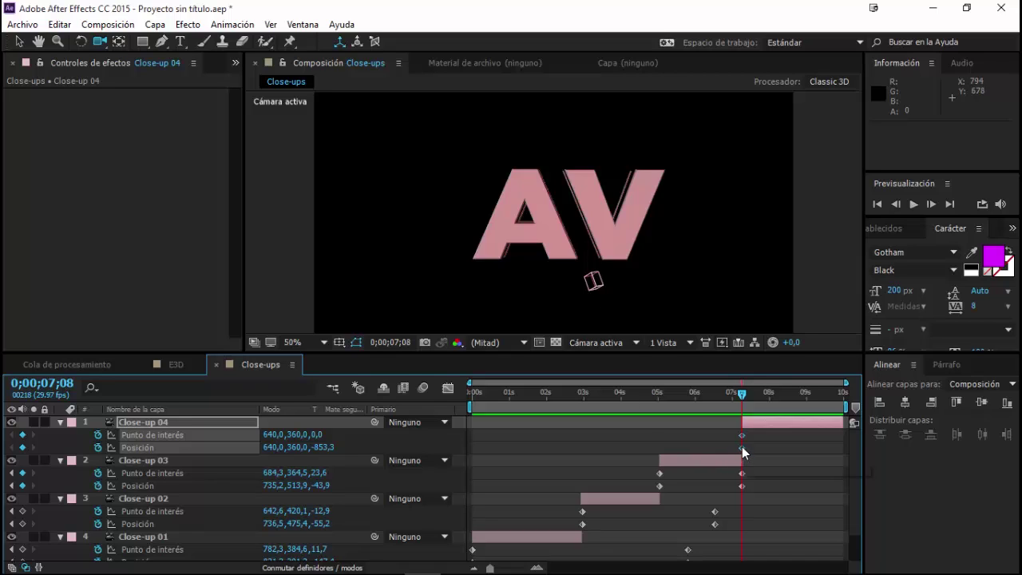
Move Close-up 04's end keyframes near 9;20, then dolly and pan in tight on the AV text
mouse_move(743, 448)
left_click_drag(743, 446, 825, 428)
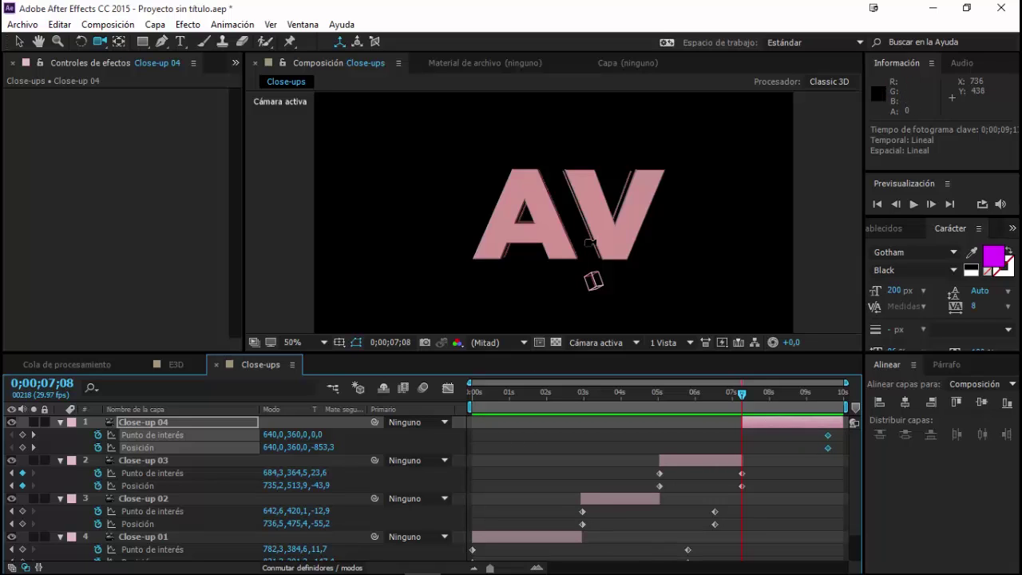
mouse_move(589, 242)
left_mouse_down()
mouse_move(432, 309)
mouse_move(533, 191)
mouse_move(555, 211)
mouse_move(546, 232)
left_mouse_up()
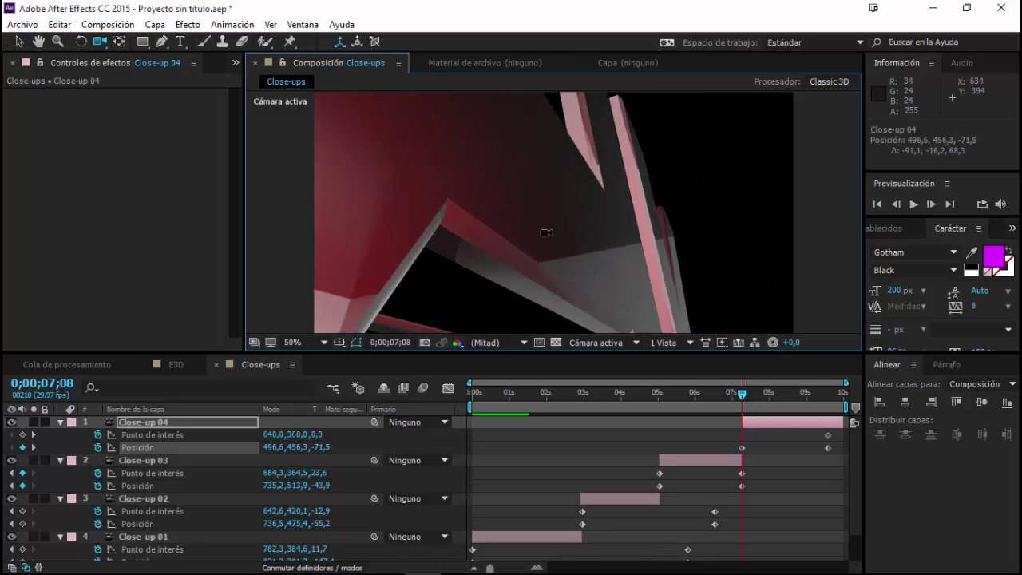
mouse_move(546, 232)
left_mouse_down()
mouse_move(609, 236)
mouse_move(588, 264)
left_mouse_up()
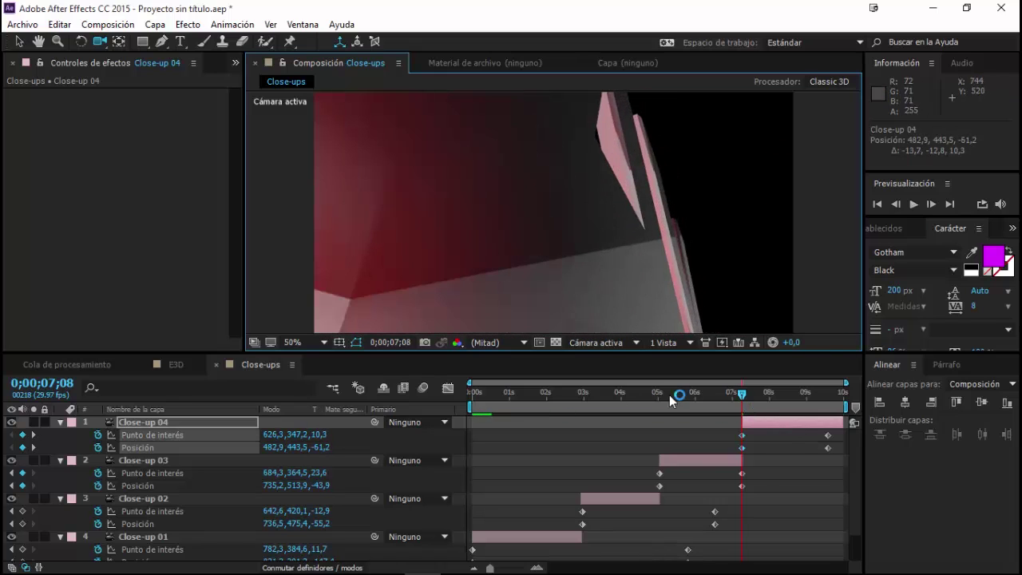
Preview all four cameras in sequence, then collapse the layers' keyframed properties with U
left_click(749, 395)
left_click_drag(752, 395, 819, 400)
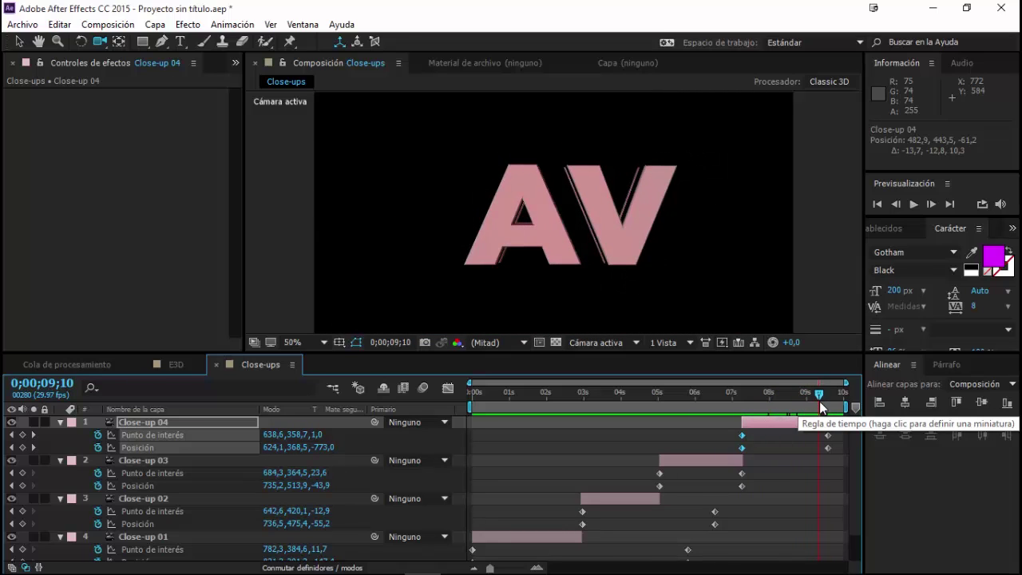
key("space")
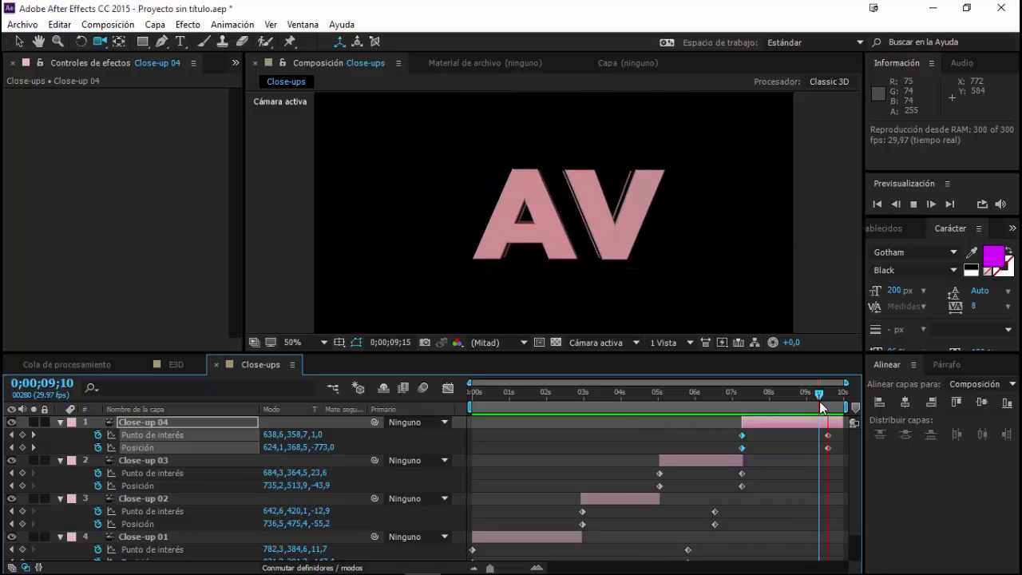
key("space")
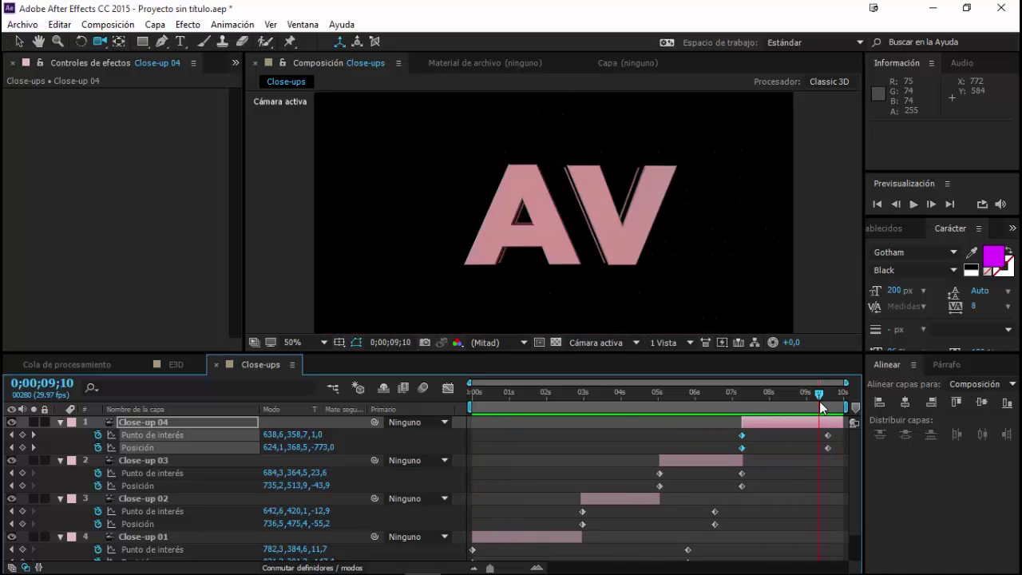
left_click(578, 474)
key("u")
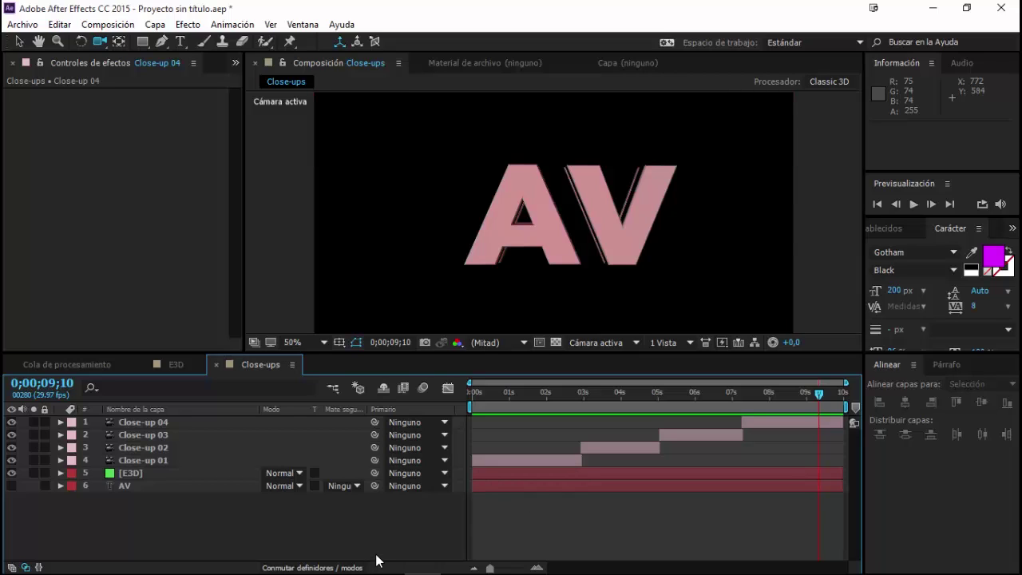
At 1;18, create a new solid layer named DEGRADADI
left_click(531, 392)
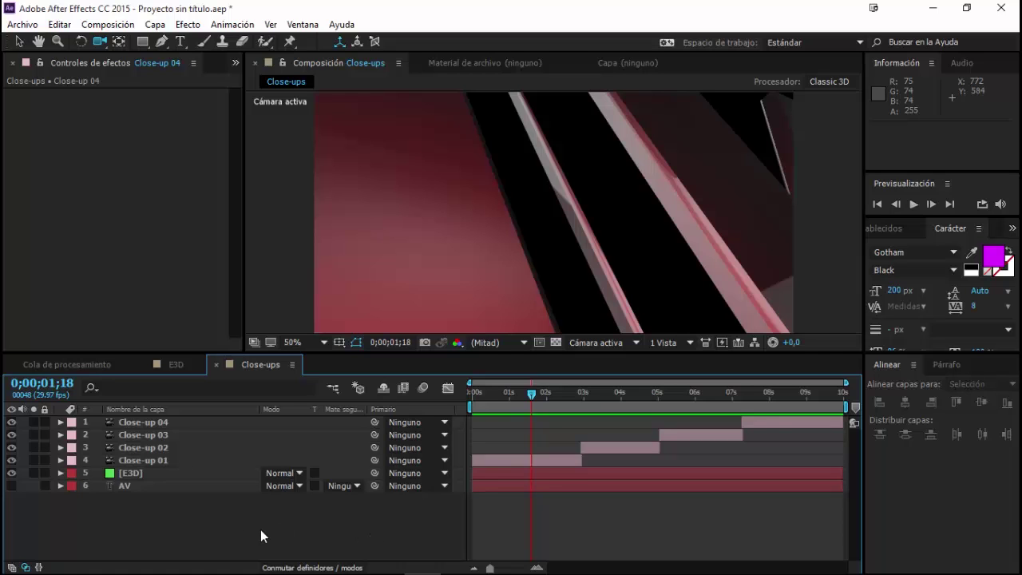
key("ctrl+y")
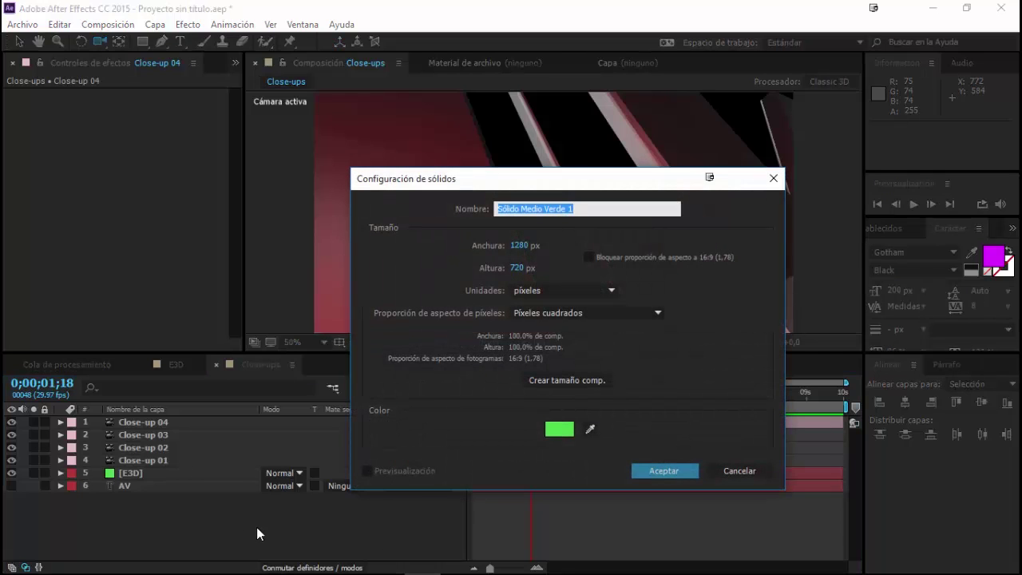
type("DEGRADADI")
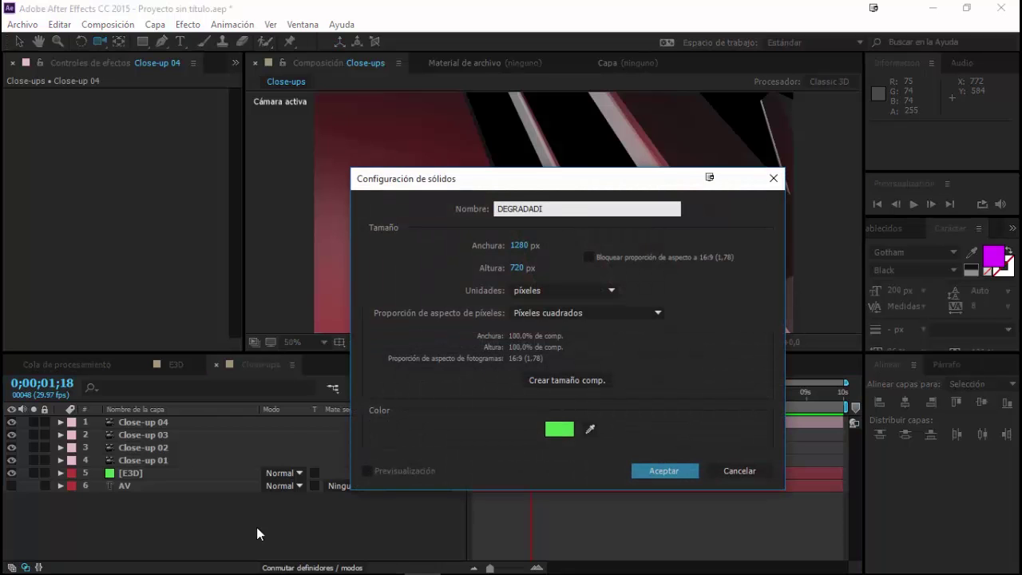
key("Return")
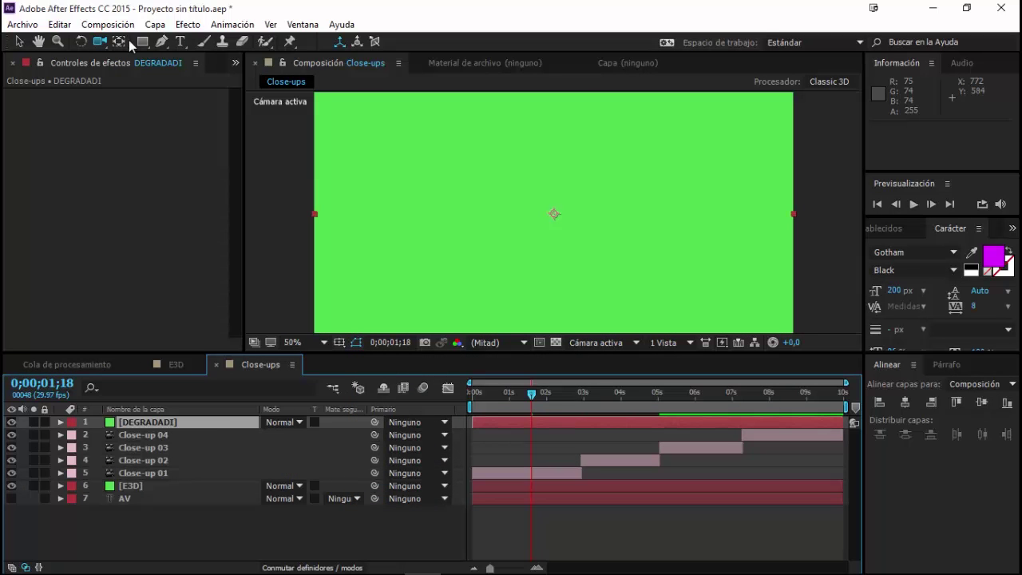
Apply Efecto > Generar > Gradación de degradado to the DEGRADADI solid for a black-to-white ramp
left_click(179, 25)
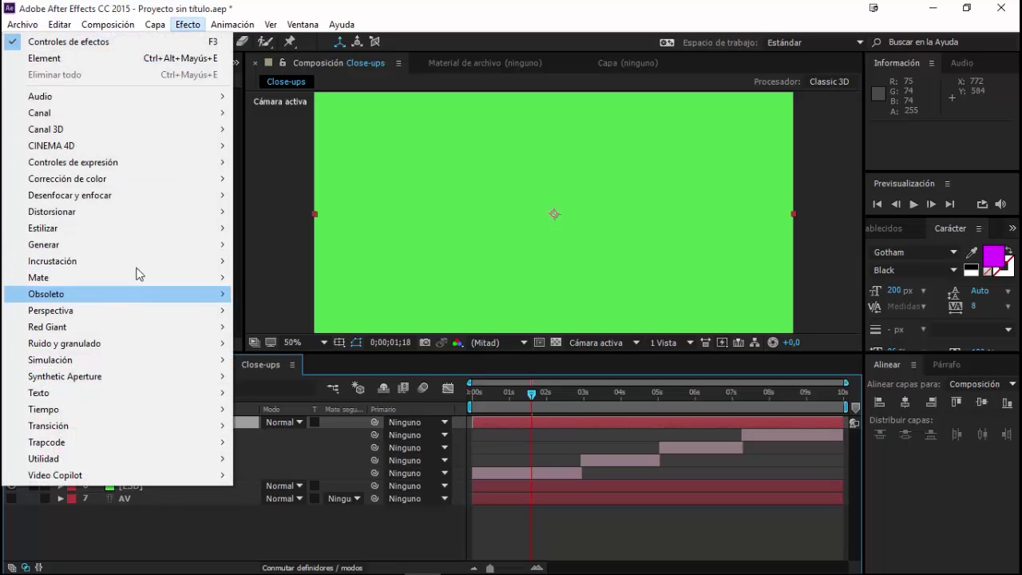
mouse_move(149, 250)
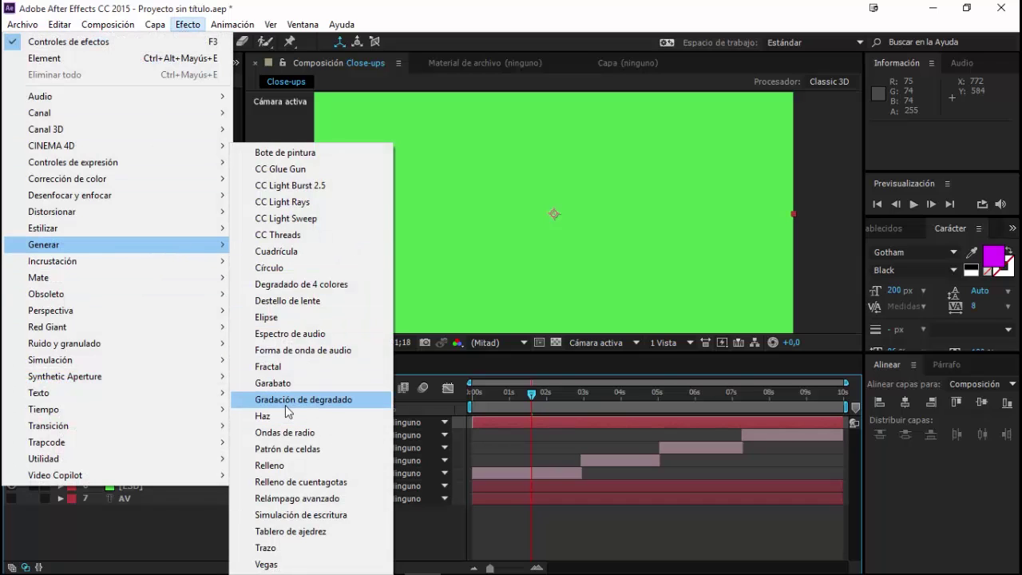
left_click(314, 407)
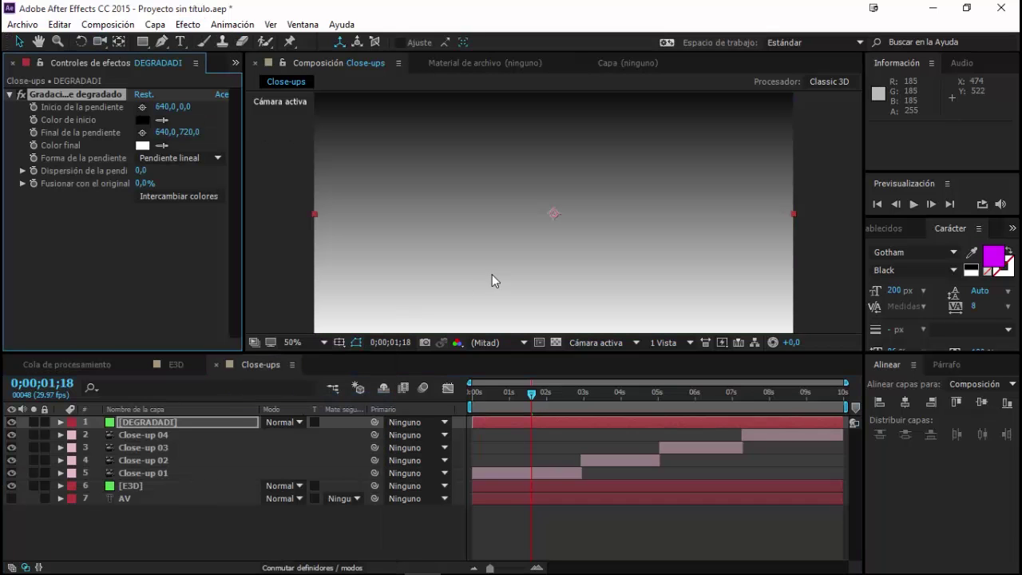
left_click(140, 430)
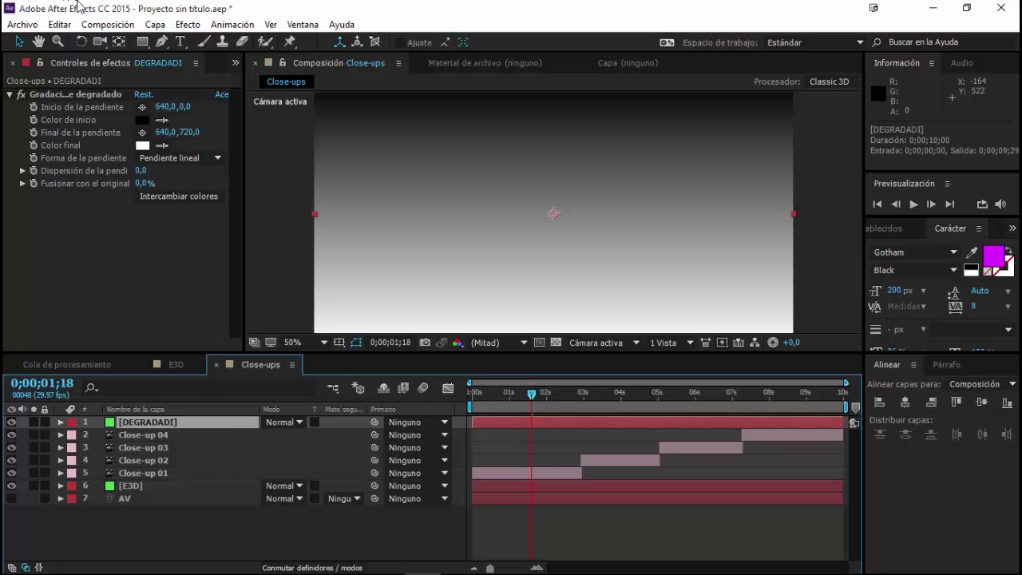
left_click(155, 24)
Precompose DEGRADADI into DEGRADADI Comp. 1, transferring all attributes, and open that precomp
left_click(245, 559)
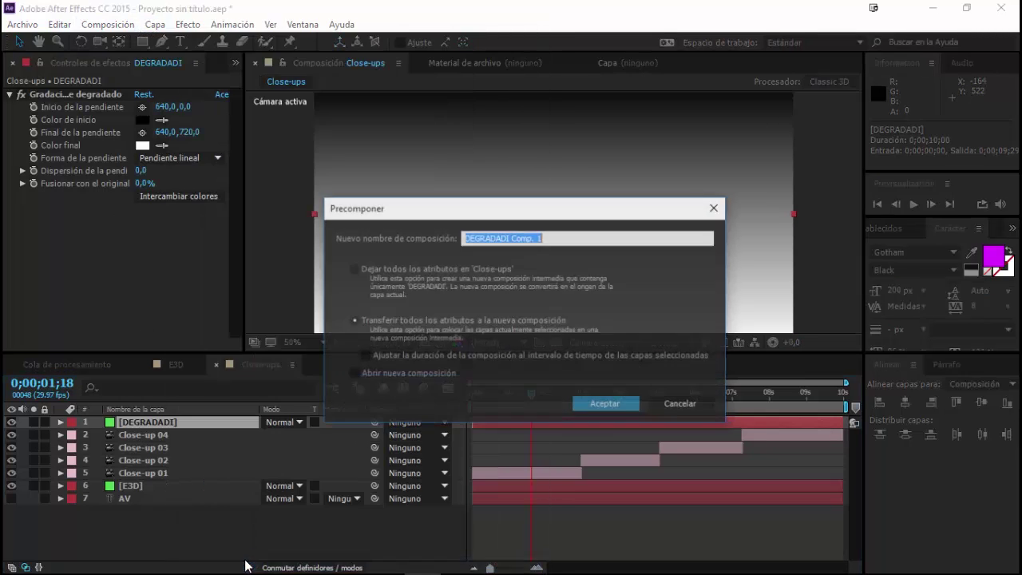
left_click(549, 237)
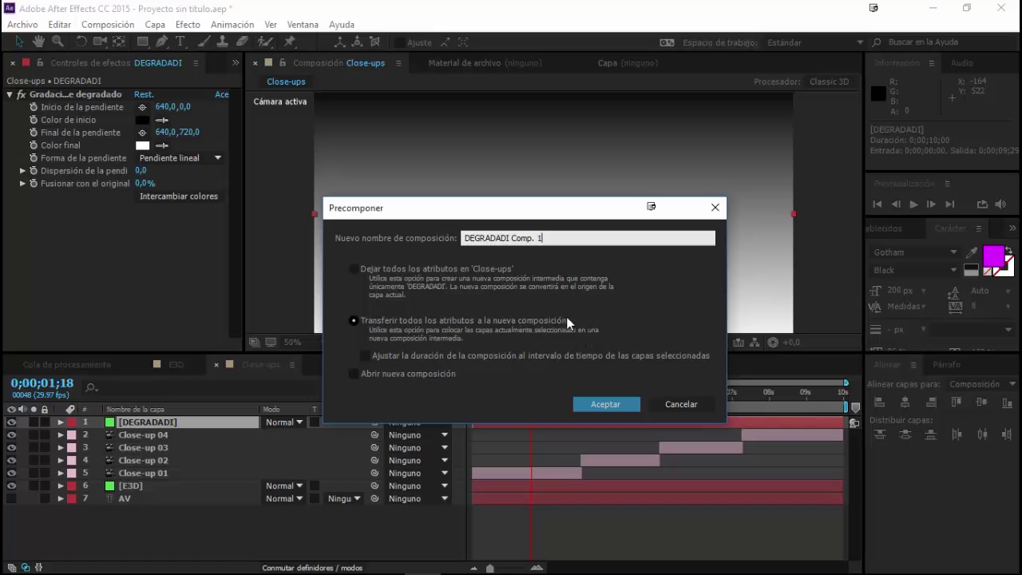
left_click(531, 320)
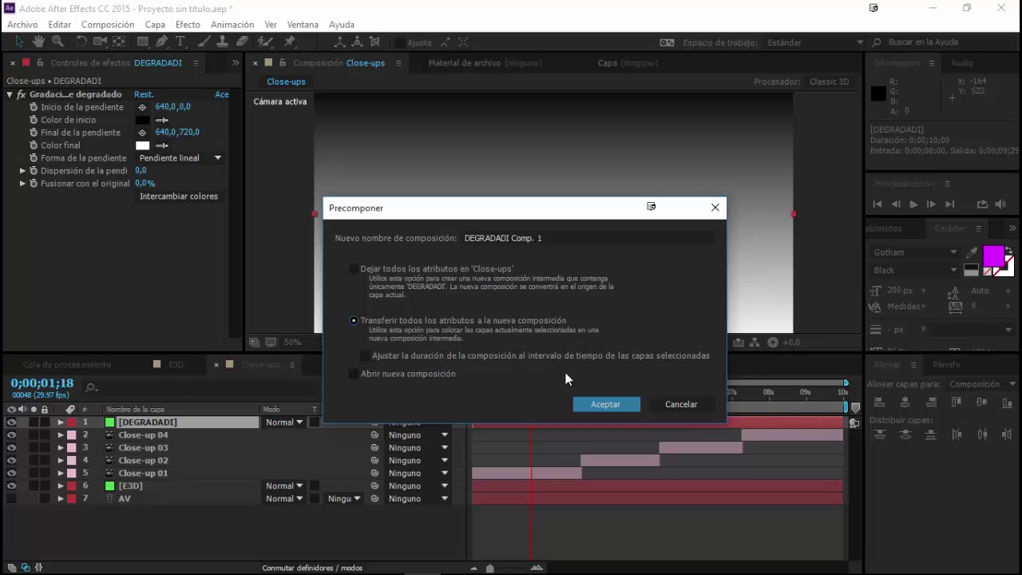
left_click(593, 407)
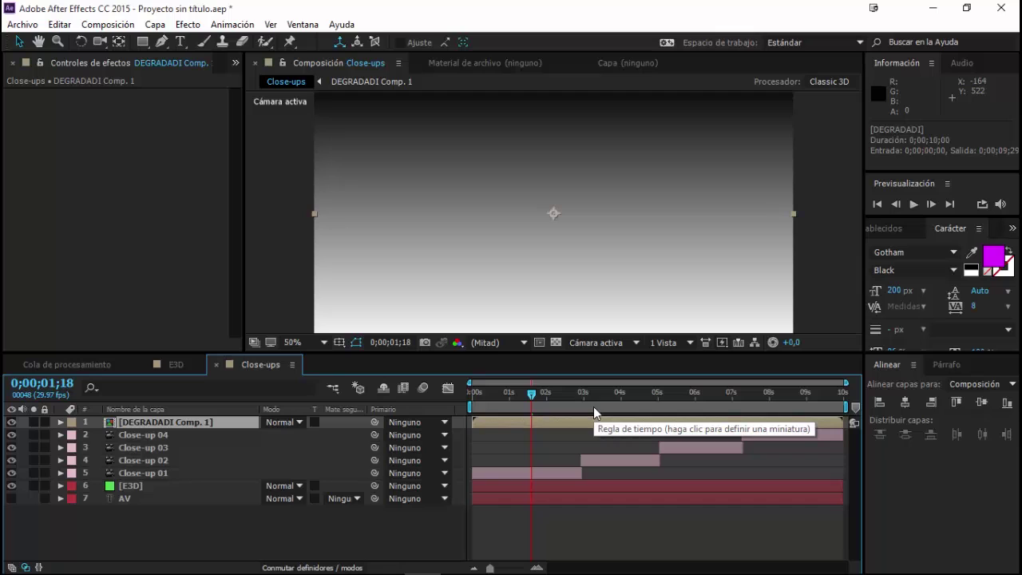
double_click(112, 425)
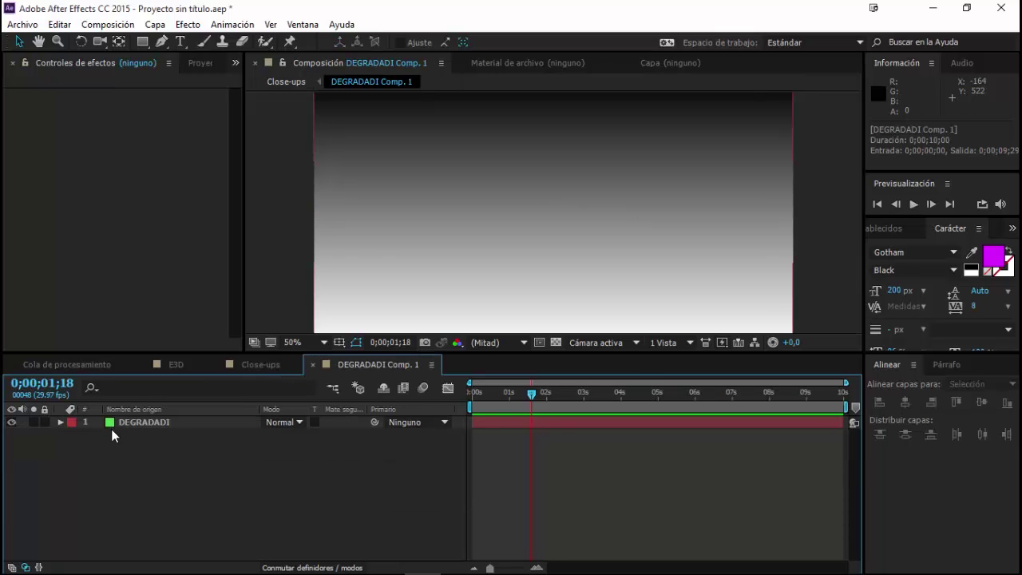
Drag the Gradación degradado ramp diagonally from -360,-236 to 1580,932, then go back to Close-ups
left_click(163, 427)
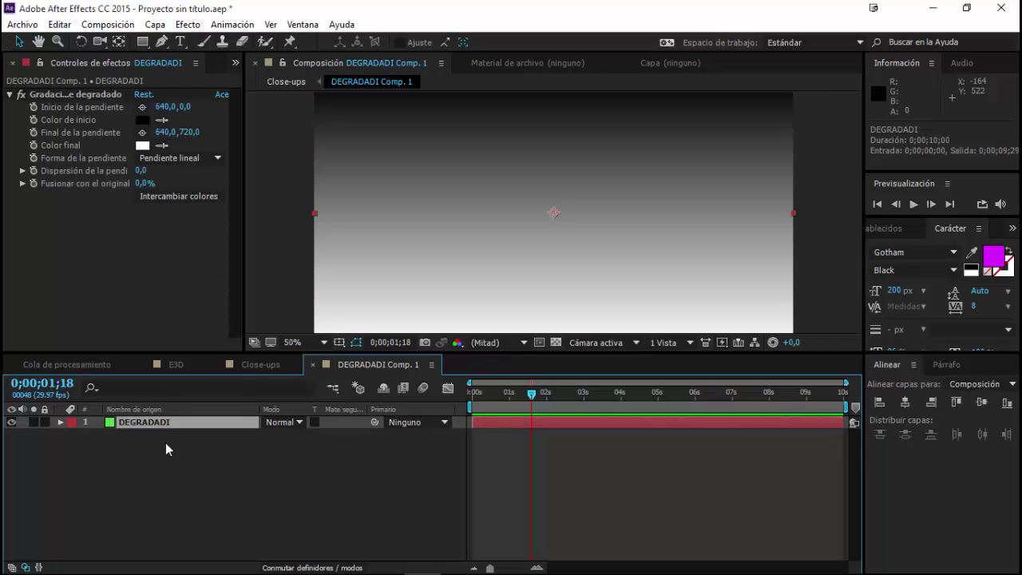
left_click(77, 96)
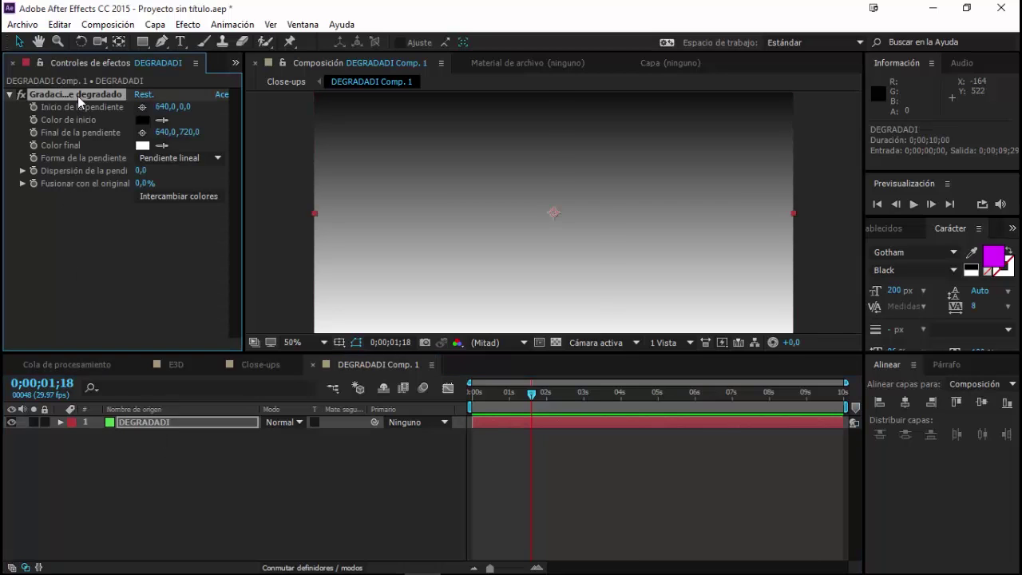
key("comma")
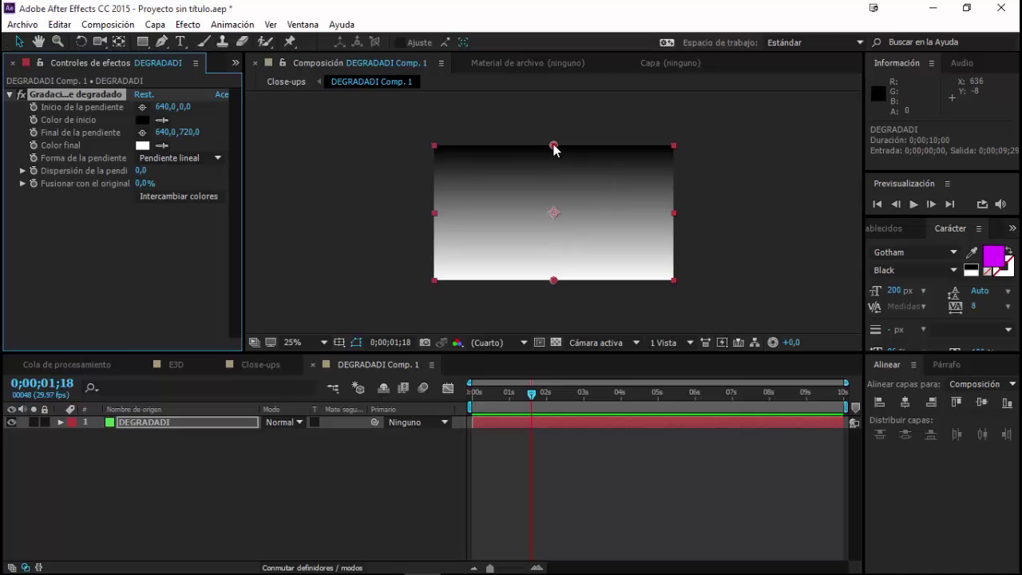
left_click_drag(554, 146, 367, 102)
mouse_move(554, 284)
left_mouse_down()
mouse_move(559, 300)
mouse_move(729, 319)
left_mouse_up()
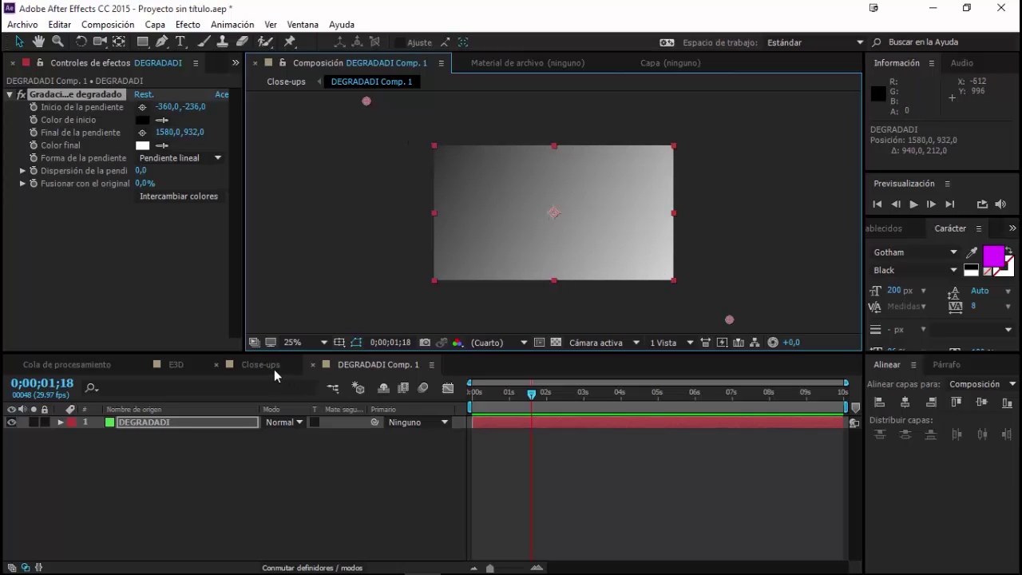
left_click(286, 82)
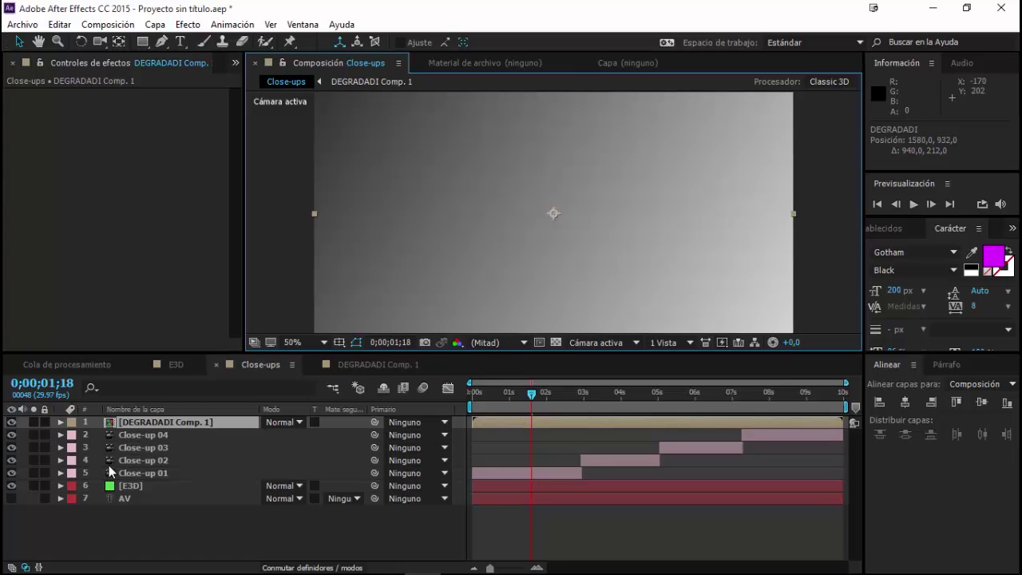
Hide the DEGRADADI Comp. 1 layer and add a new adjustment layer
left_click(12, 421)
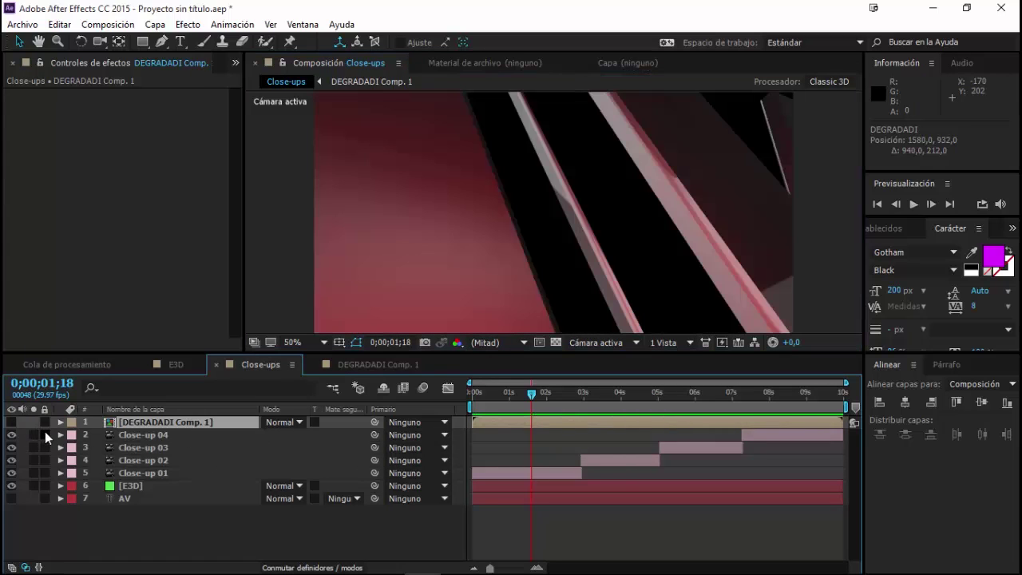
right_click(193, 523)
mouse_move(308, 393)
left_click(91, 509)
Rename the adjustment layer to 'Desenfoque de Lente'
left_click(159, 422)
key("Return")
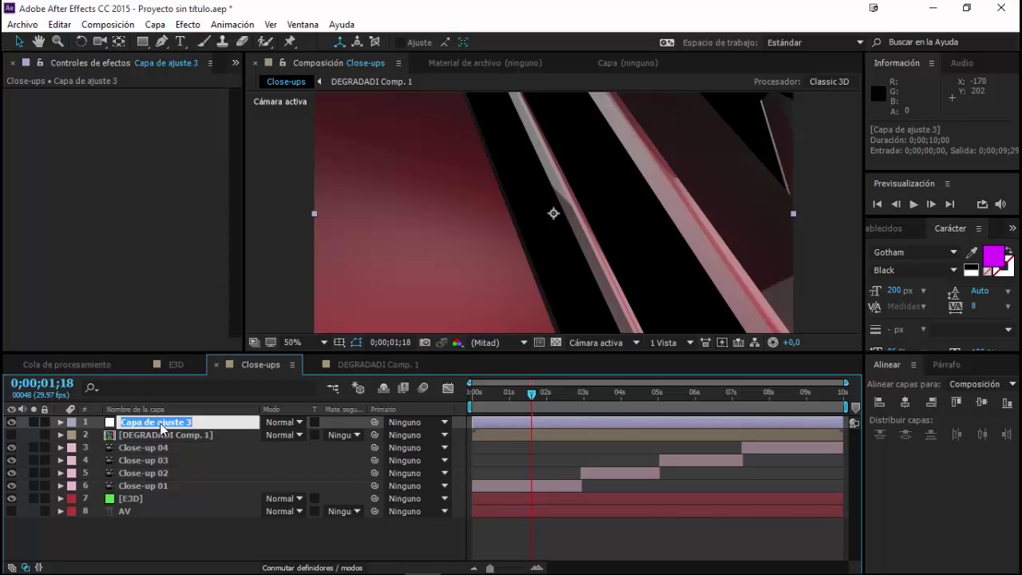
type("Desenfoque de Ln")
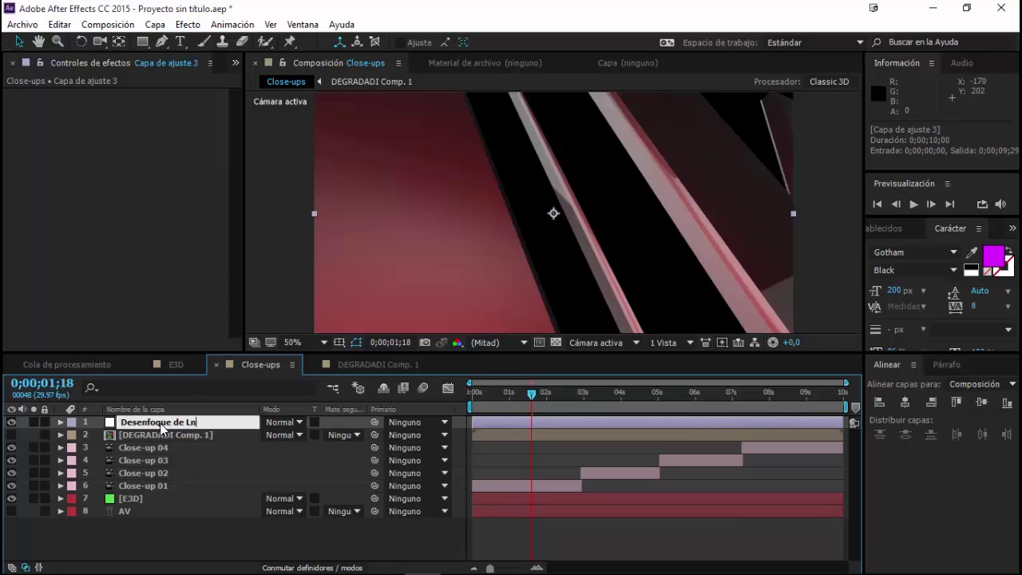
key("BackSpace")
type("entge")
key("Return")
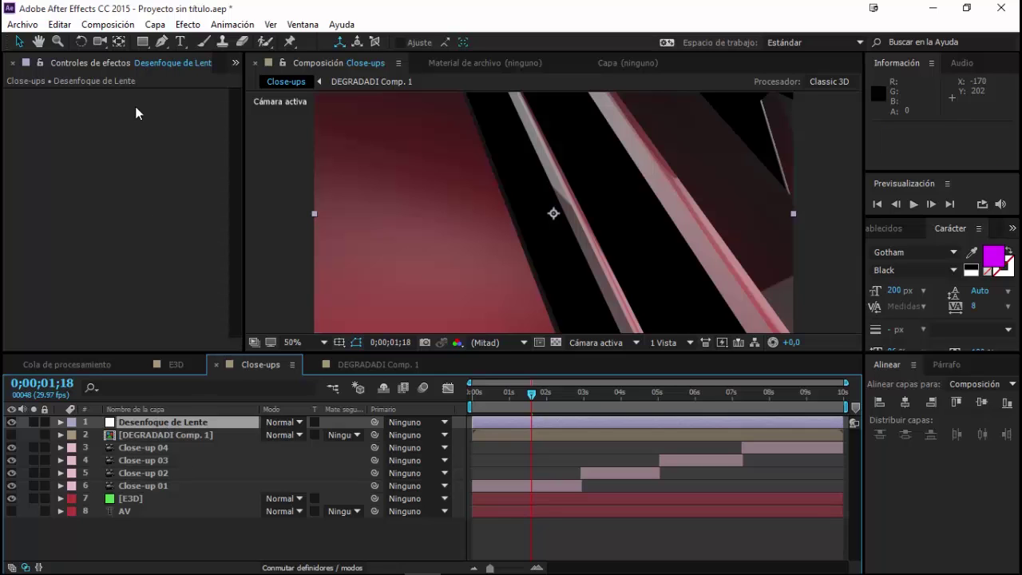
left_click(174, 30)
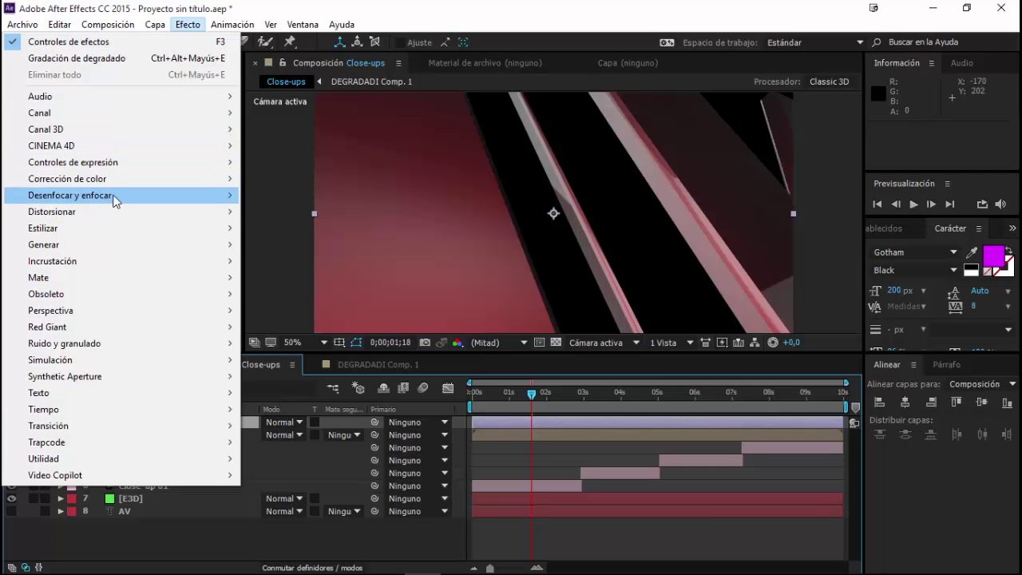
Apply Desenfoque de lente de cámara with DEGRADADI Comp. 1 as blur map and radius 80
mouse_move(112, 203)
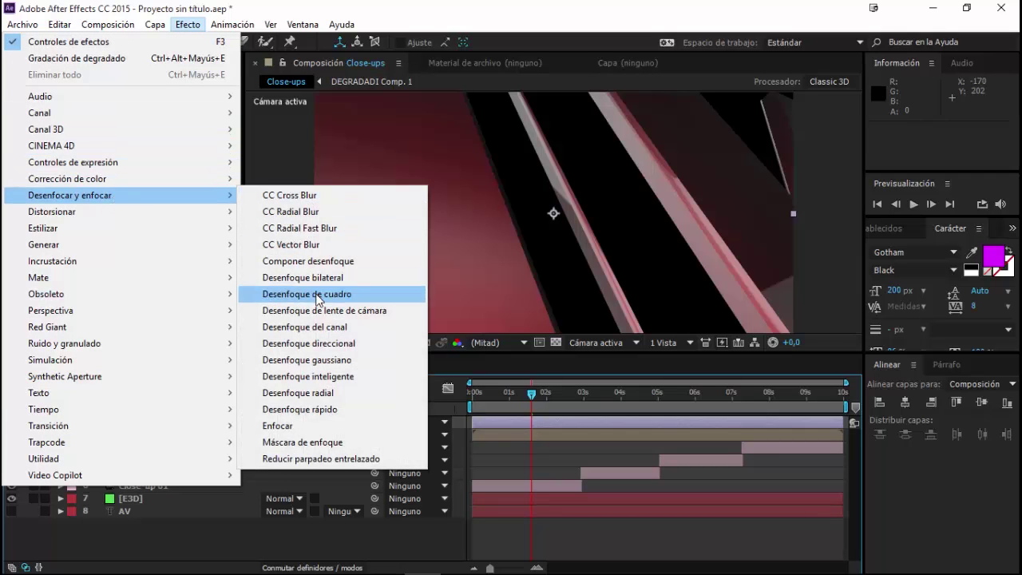
left_click(378, 312)
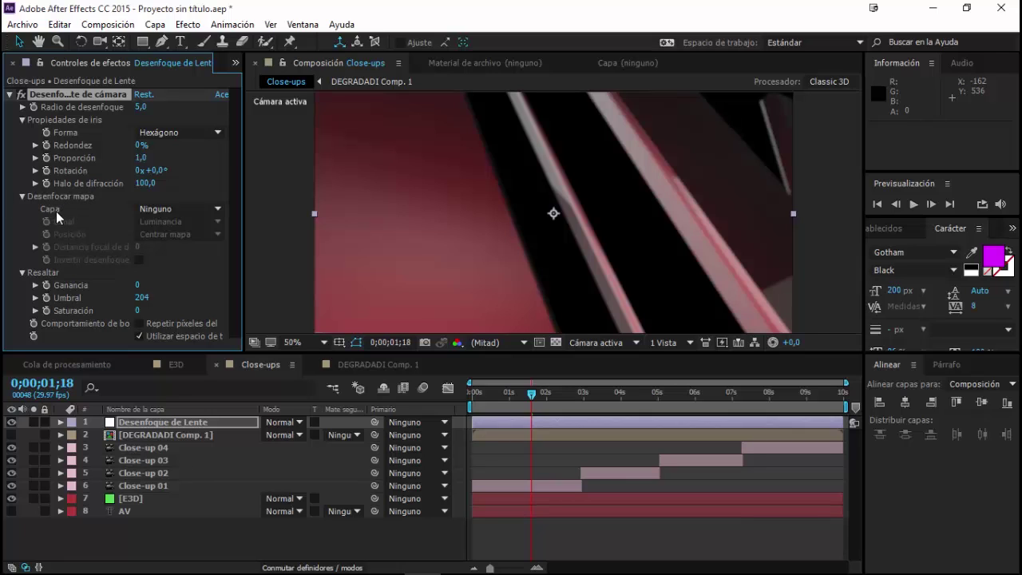
left_click(172, 210)
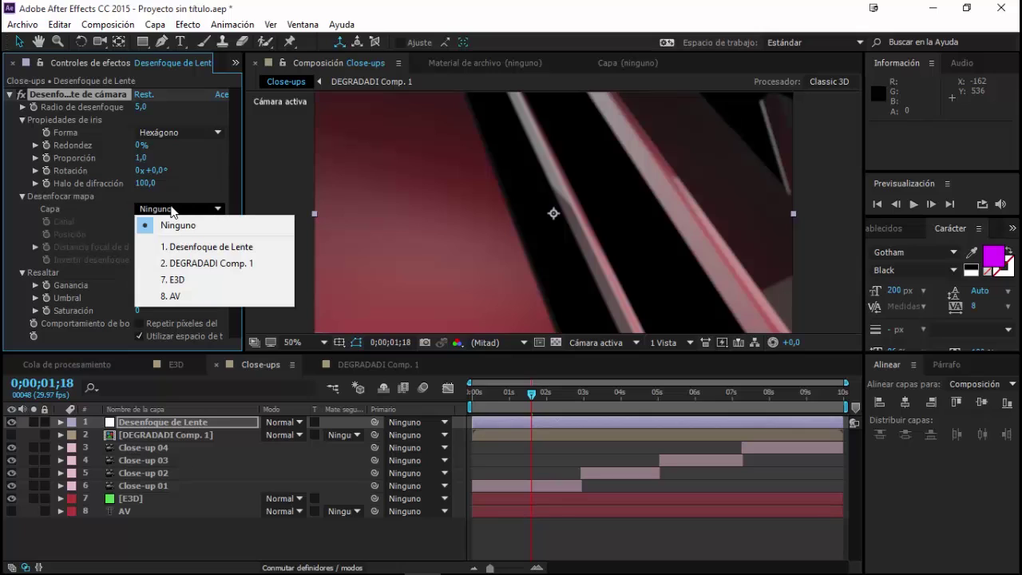
left_click(189, 264)
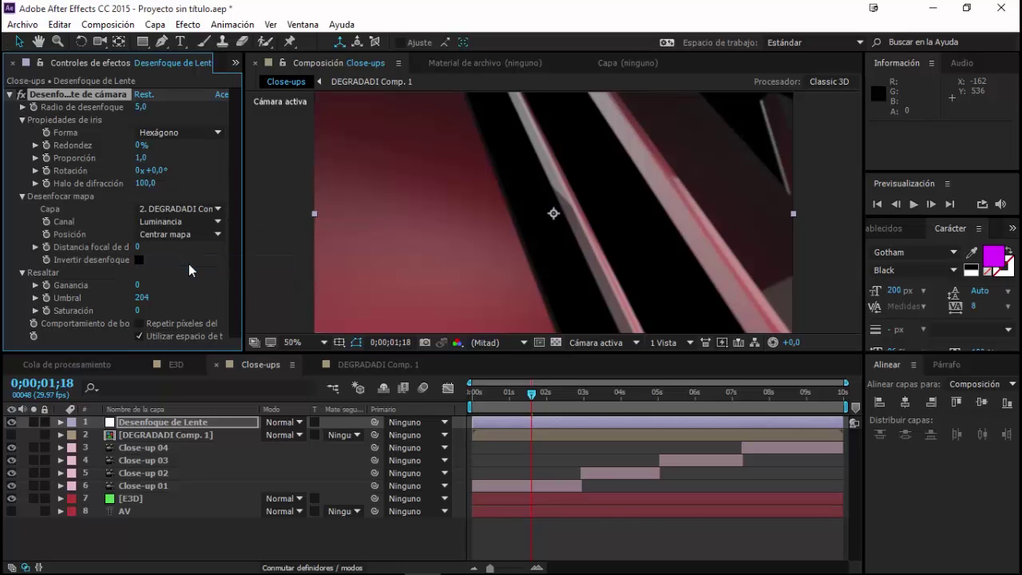
left_click(139, 108)
type("80")
key("Return")
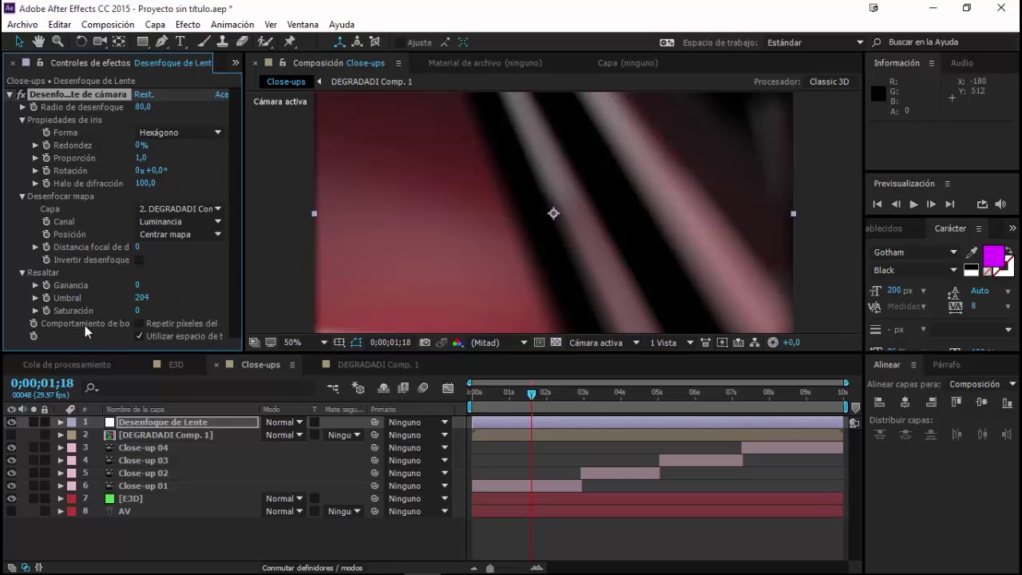
Raise the blur focal distance to 135 and keyframe it with radius 80 at 0;00;01;18
left_click(140, 323)
left_click(140, 324)
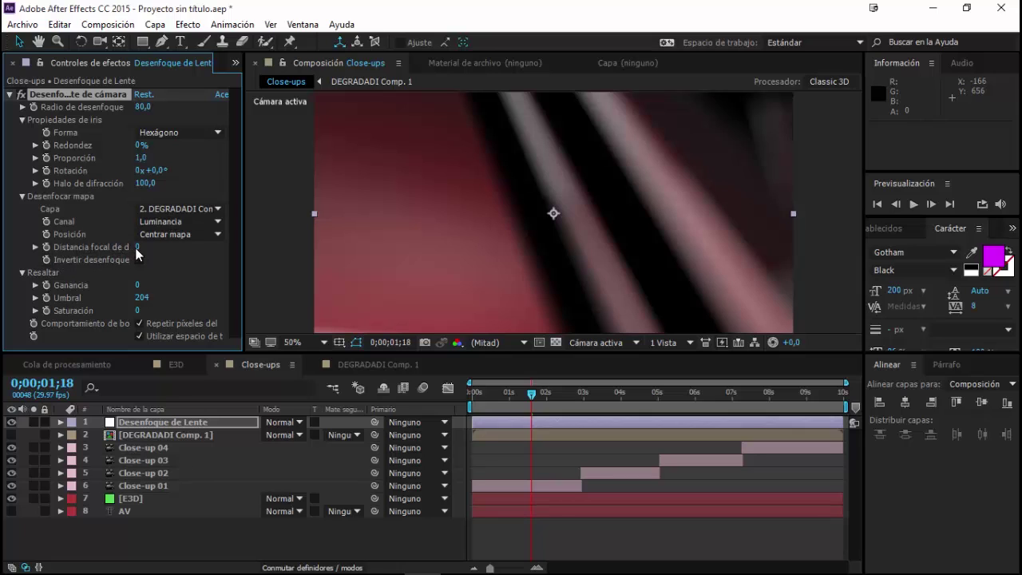
left_click(138, 248)
left_click_drag(138, 253, 182, 254)
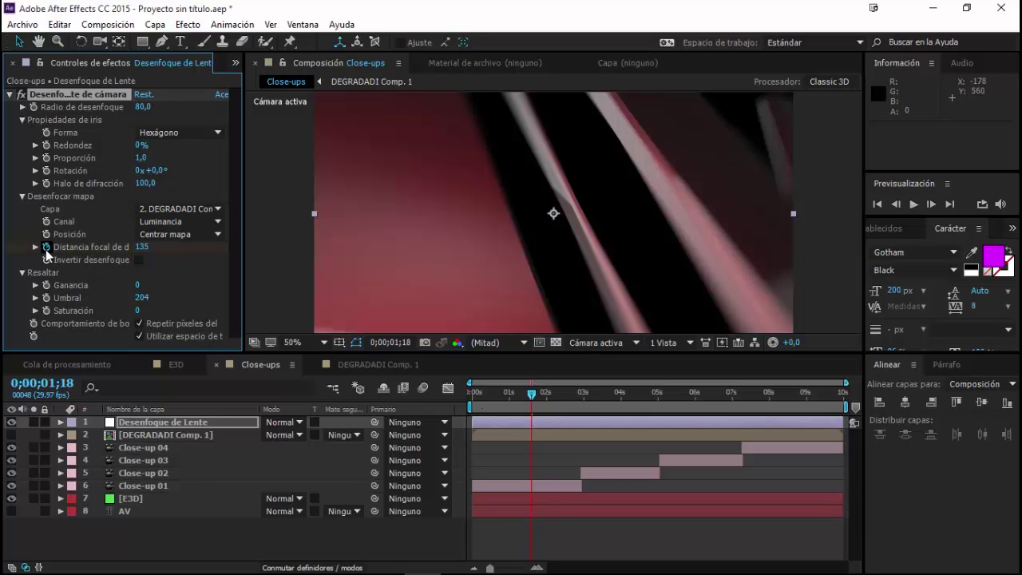
left_click(35, 107)
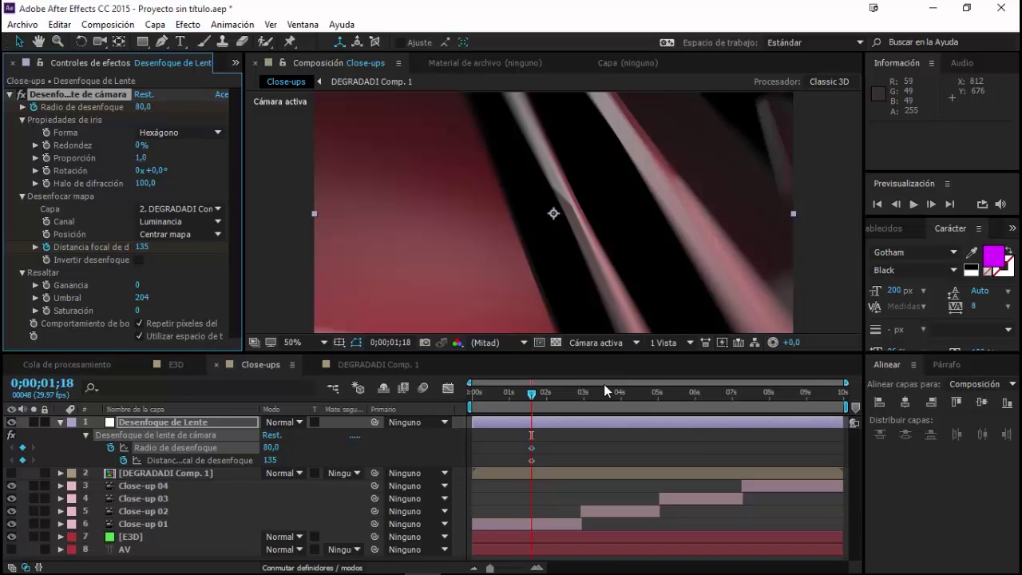
Keyframe new focal distances at 3;21 and 5;26, with blur radius 40 at 5;26
left_click_drag(599, 394, 609, 395)
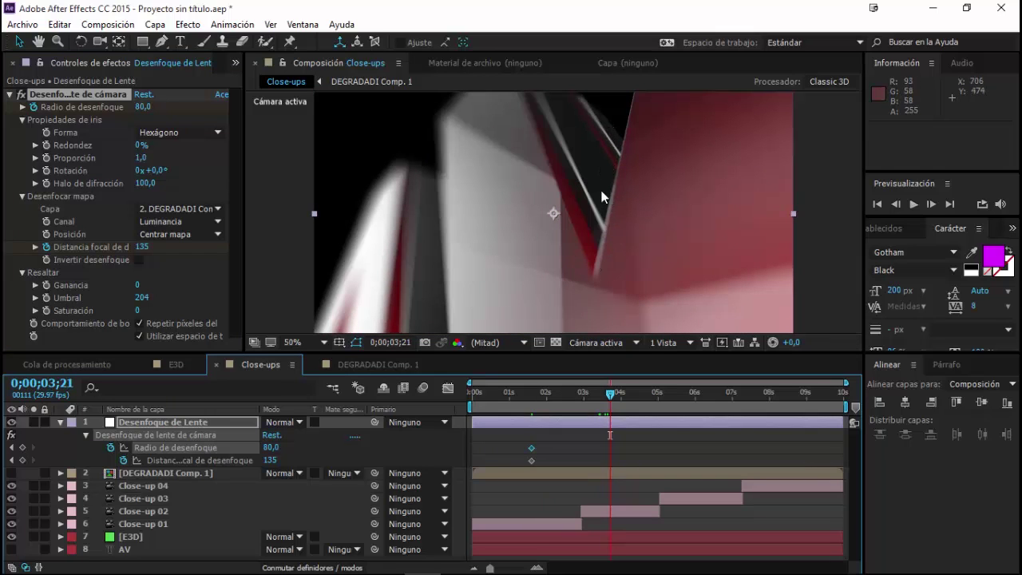
left_click_drag(136, 250, 74, 250)
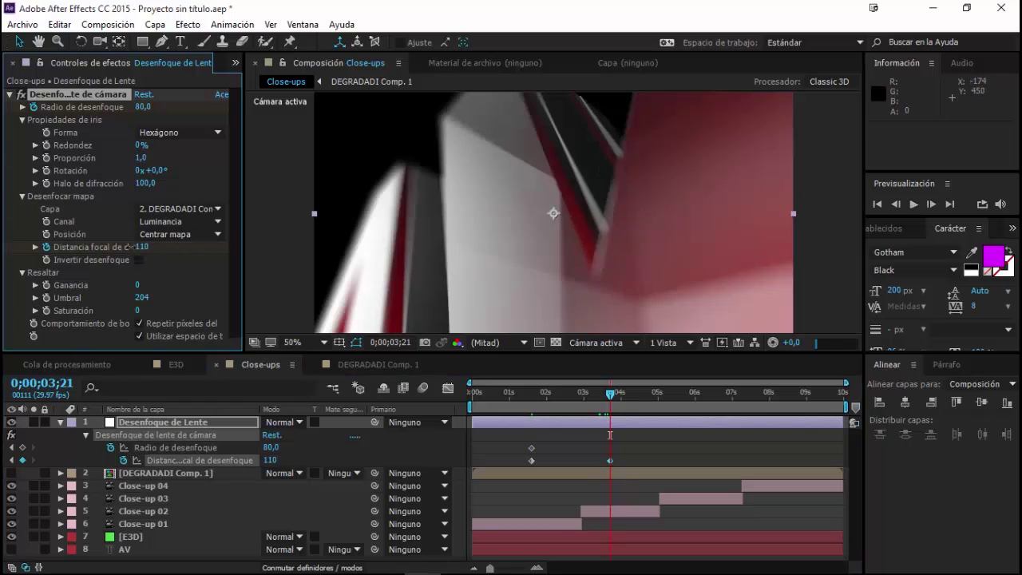
mouse_move(116, 248)
left_mouse_down()
mouse_move(133, 246)
mouse_move(120, 247)
left_mouse_up()
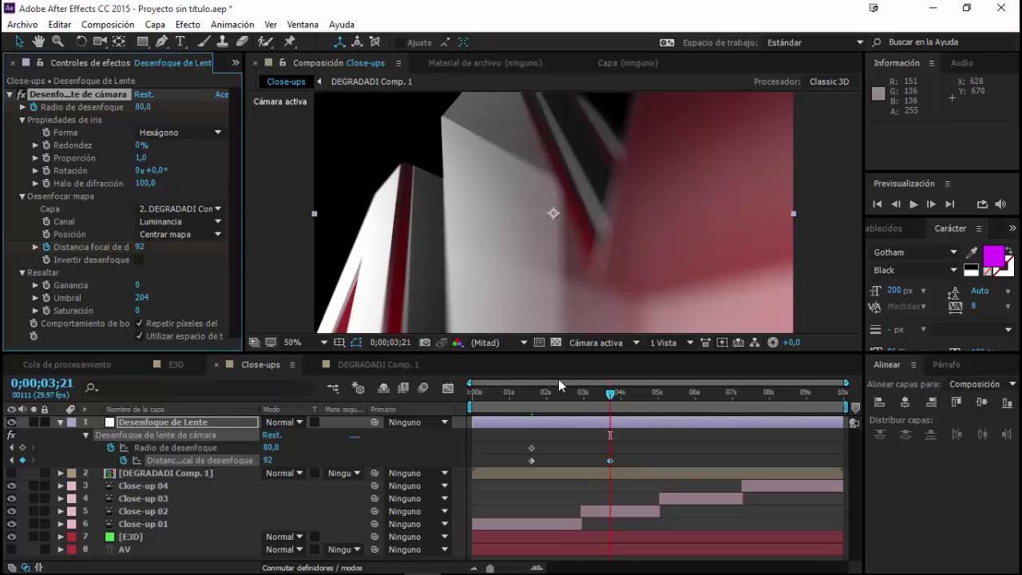
left_click_drag(632, 394, 691, 415)
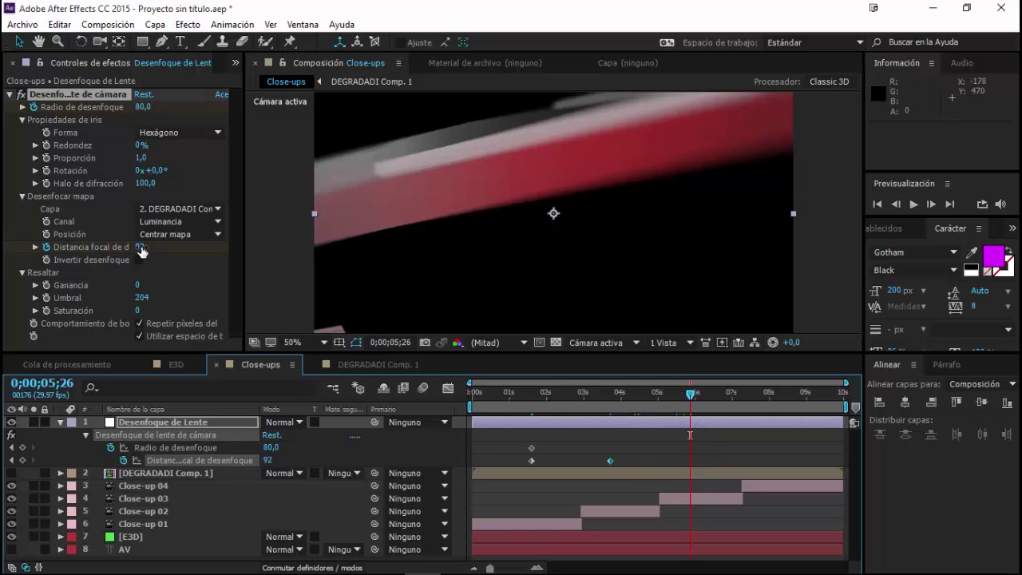
left_click_drag(141, 246, 155, 247)
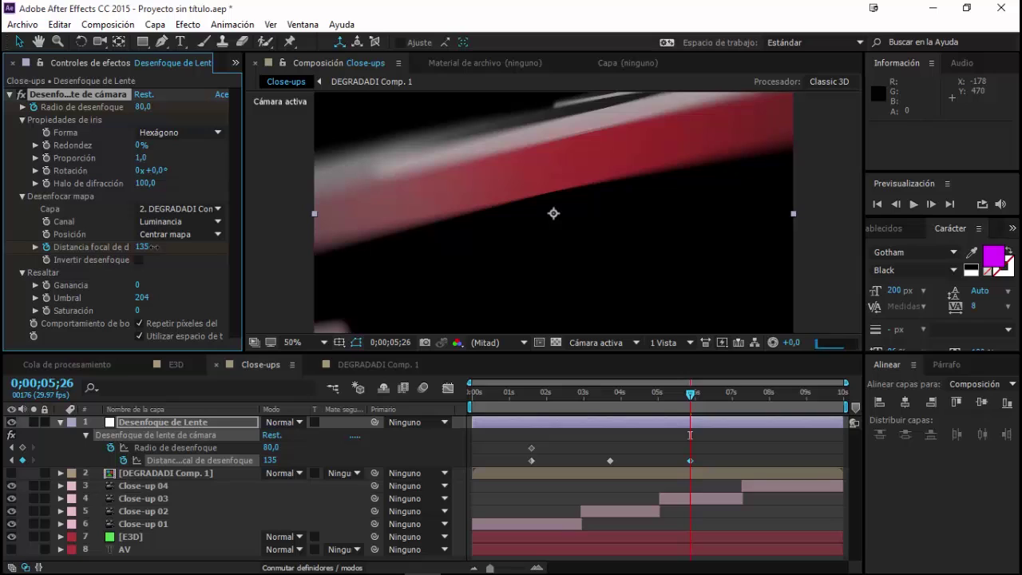
left_click(143, 107)
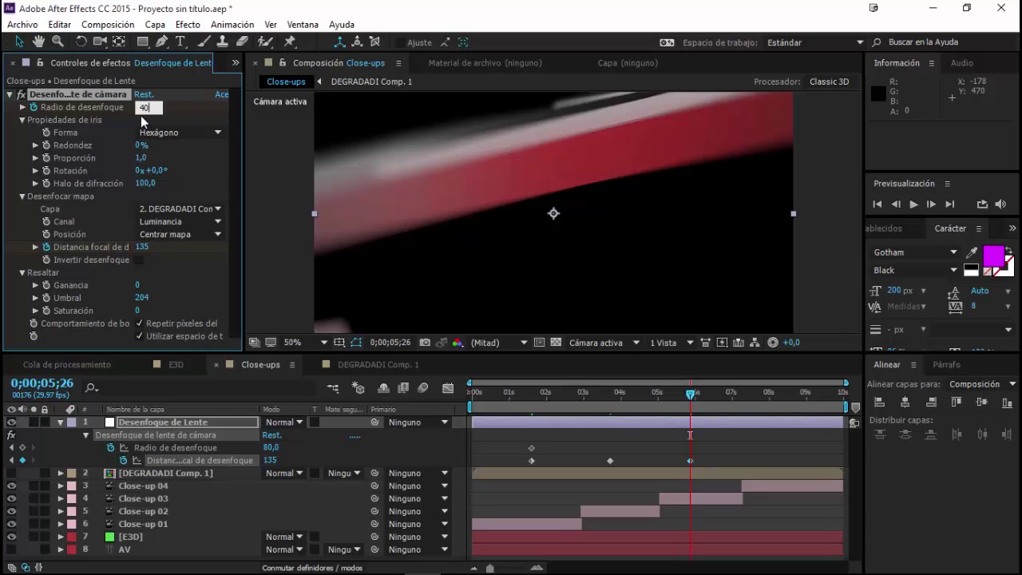
type("40")
key("Return")
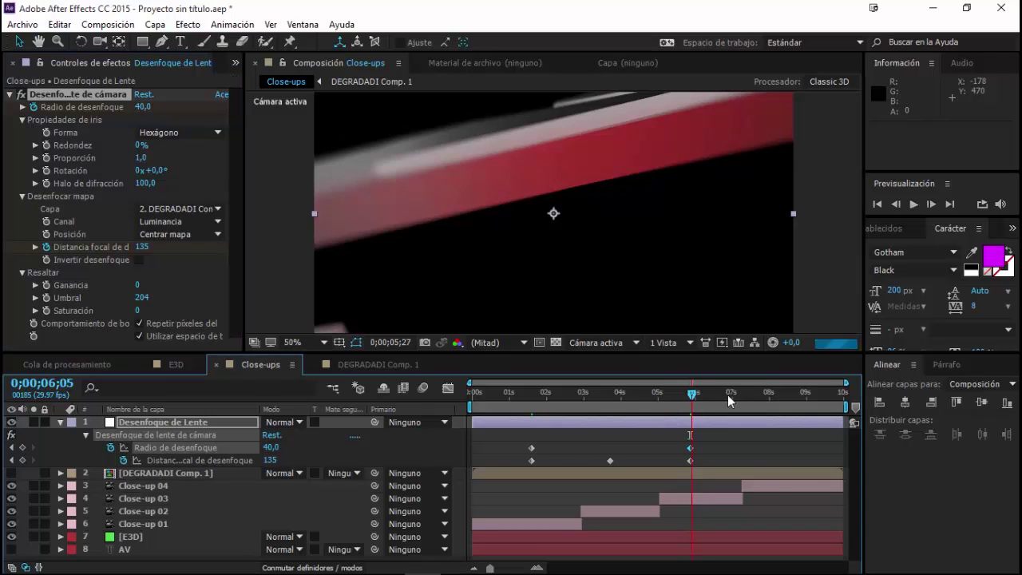
Set the blur radius to 0 at 9;01 and preview from 9;19
left_click(778, 394)
left_click_drag(778, 402, 756, 405)
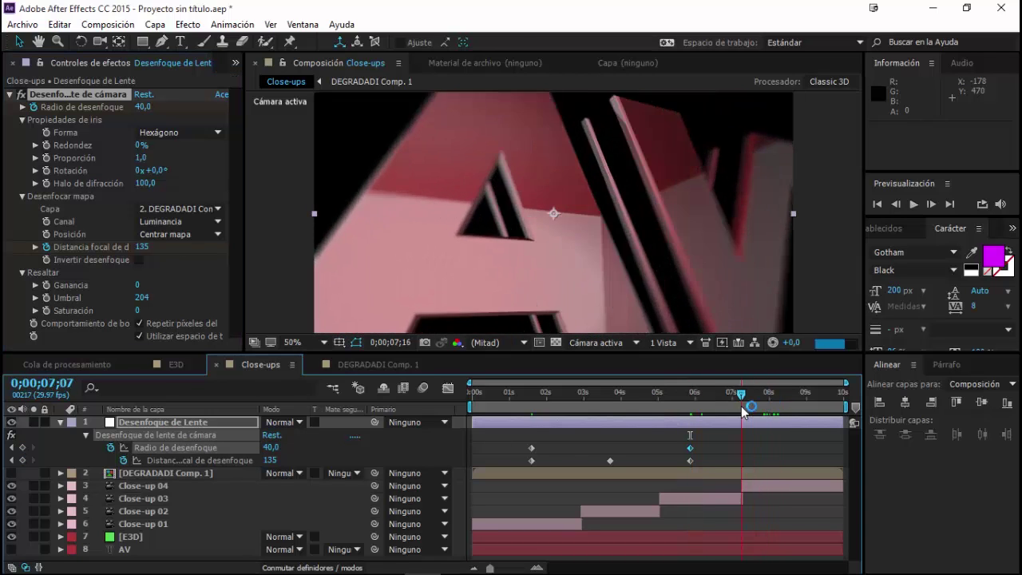
left_click_drag(756, 406, 759, 410)
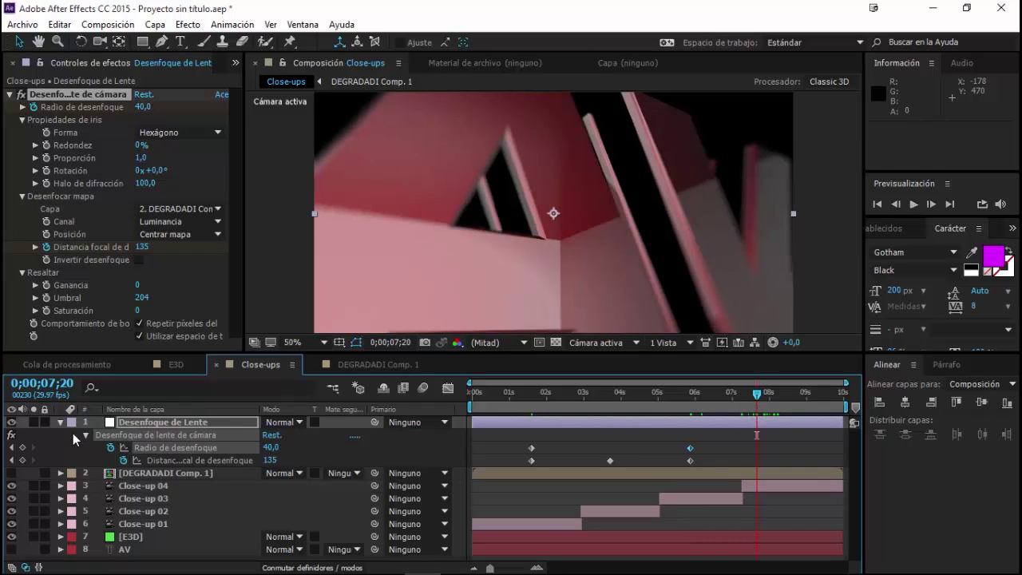
left_click_drag(764, 404, 808, 413)
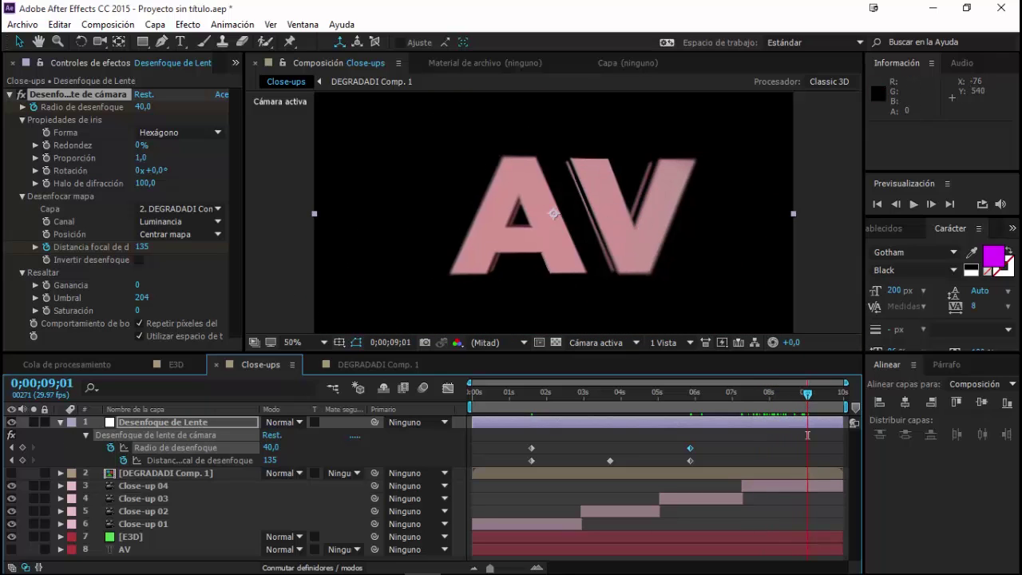
left_click(270, 447)
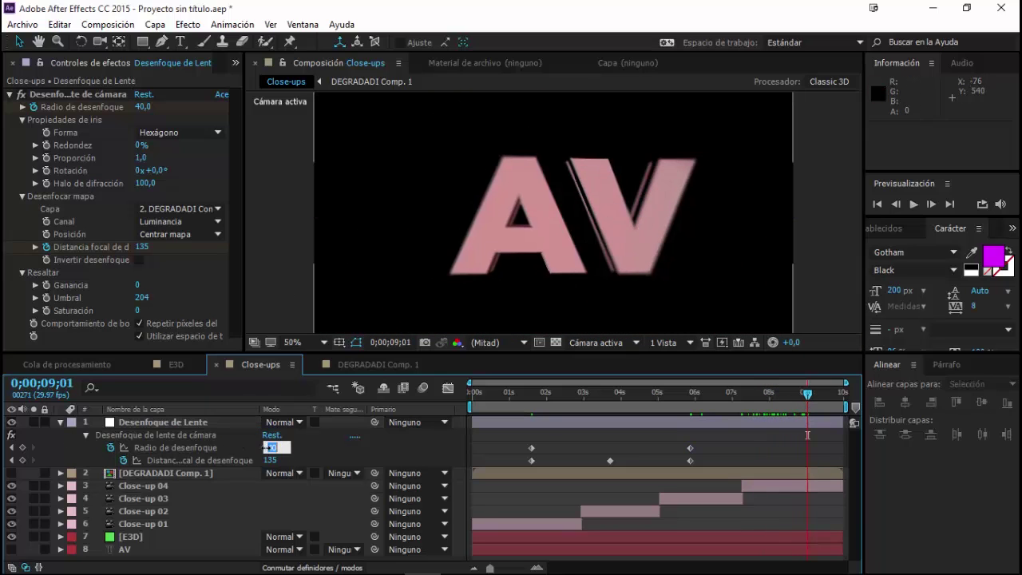
key("BackSpace")
type("0")
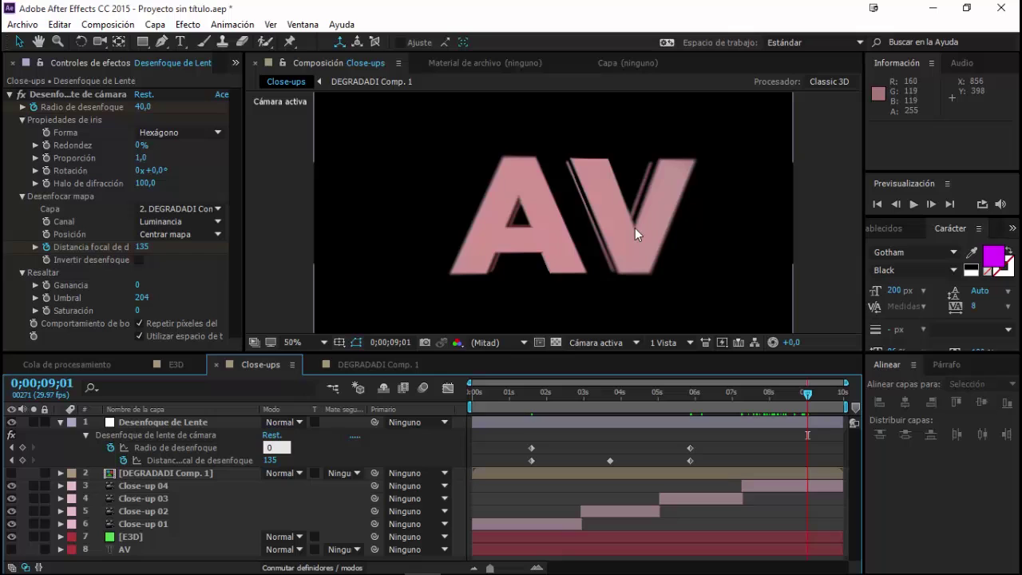
key("Return")
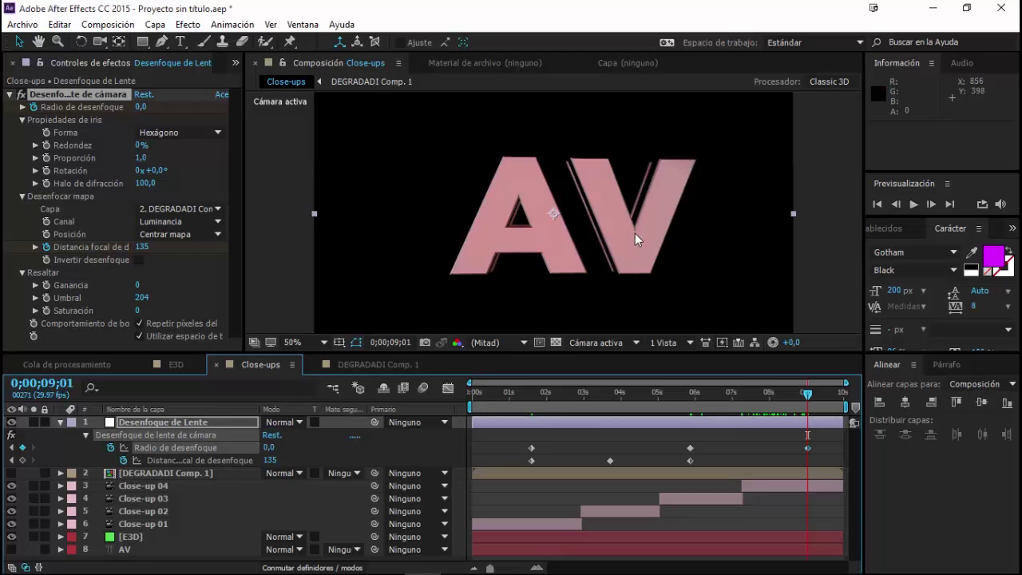
left_click_drag(805, 396, 832, 405)
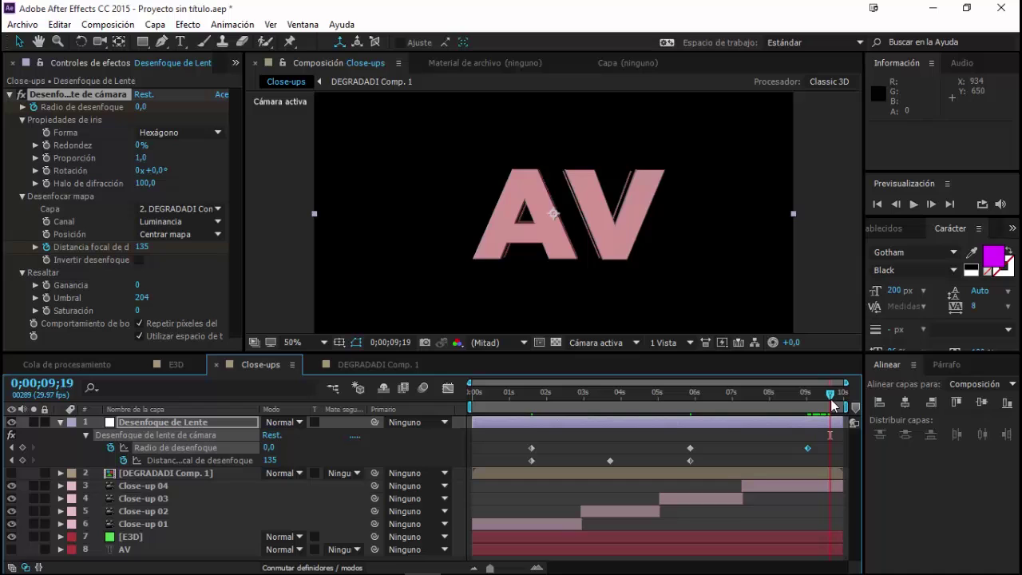
key("space")
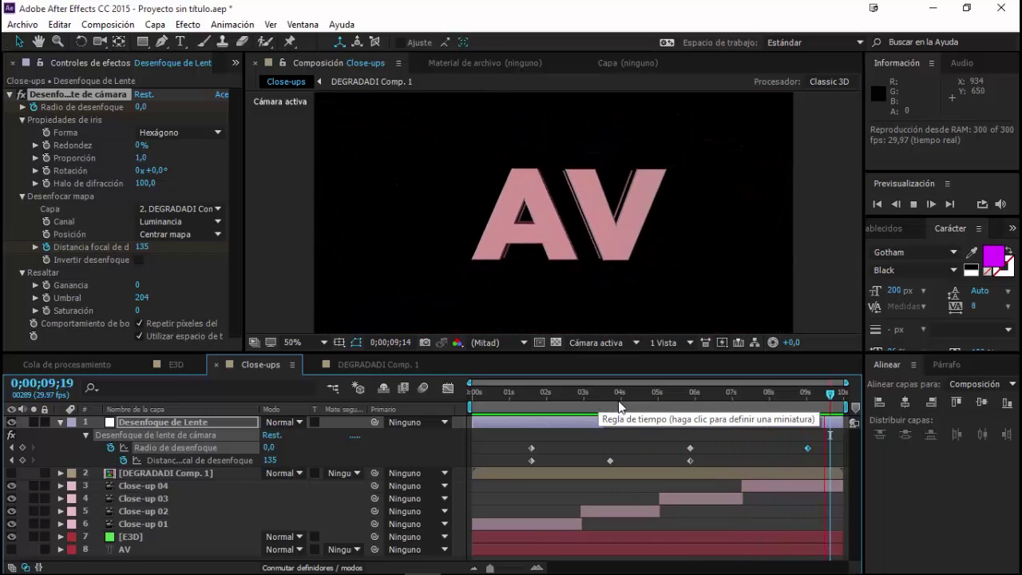
left_click(619, 406)
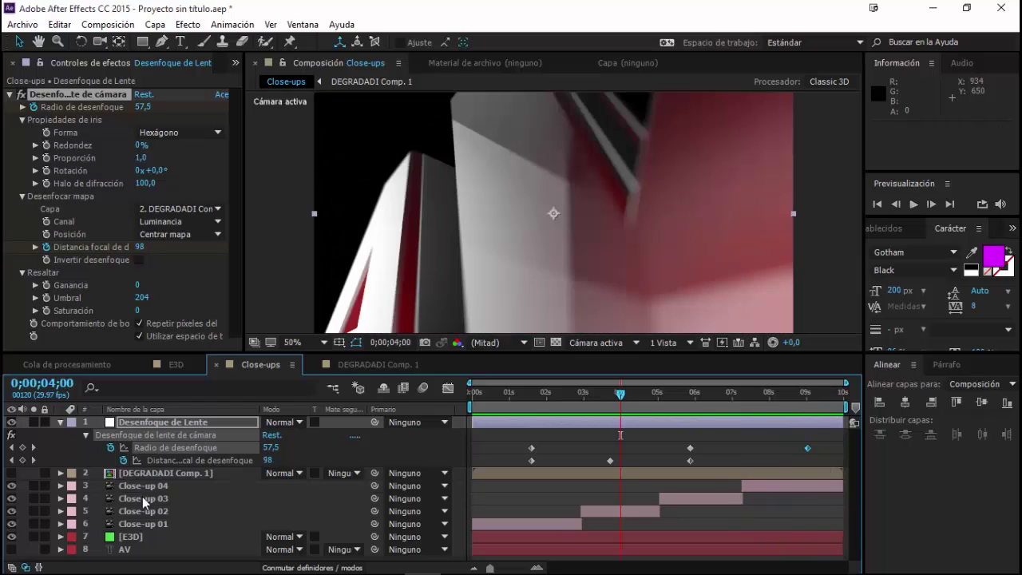
In the E3D layer's Scene Setup, apply the Bevels > Caution gold preset and confirm with OK
left_click(132, 538)
left_click(72, 127)
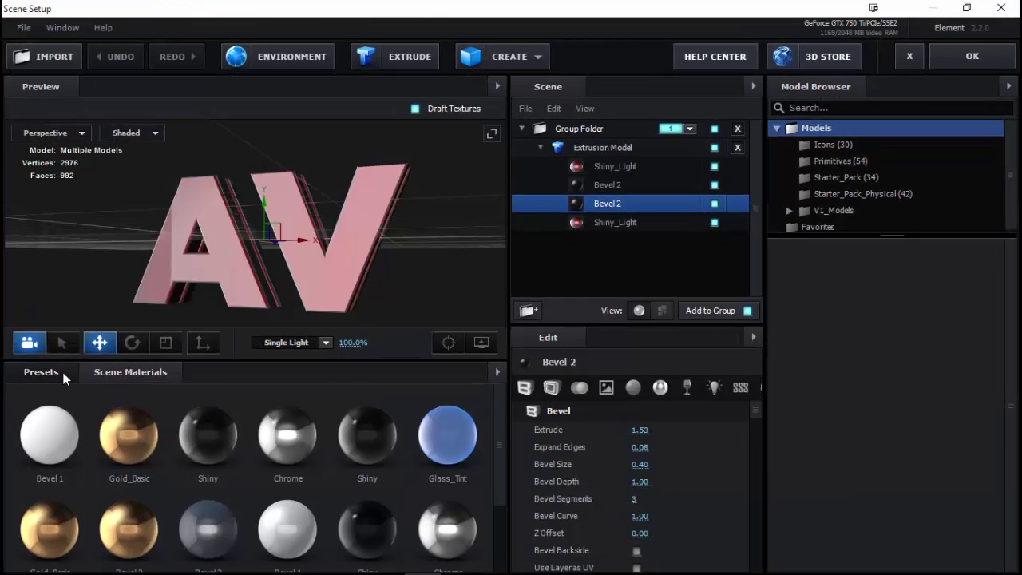
left_click(64, 376)
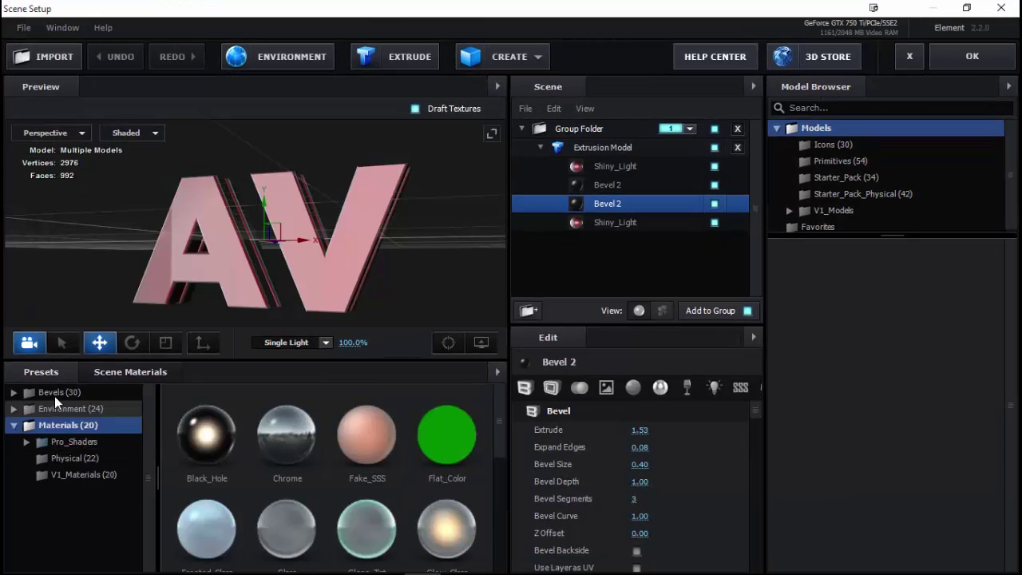
left_click(54, 395)
left_click(313, 496)
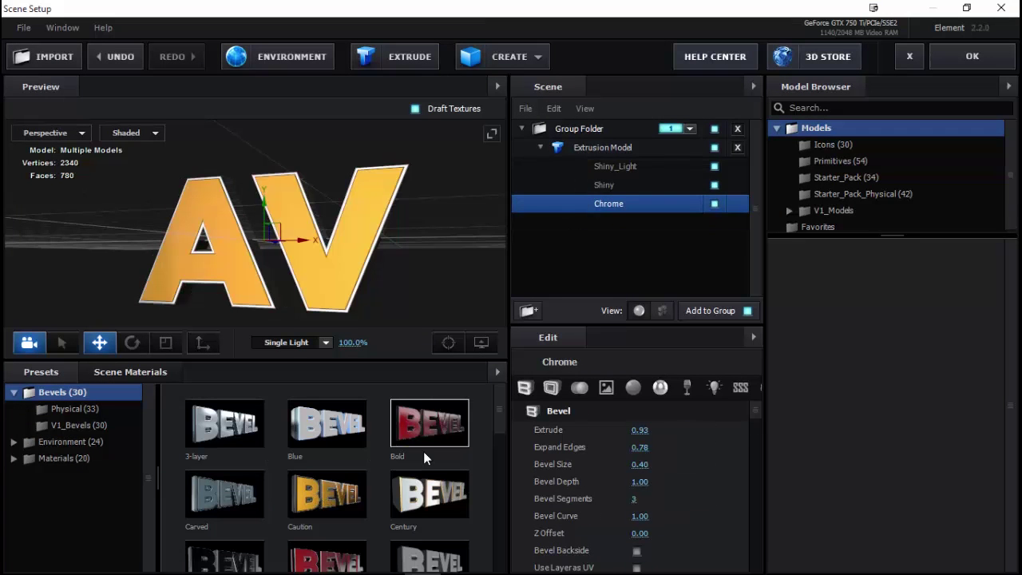
left_click(973, 57)
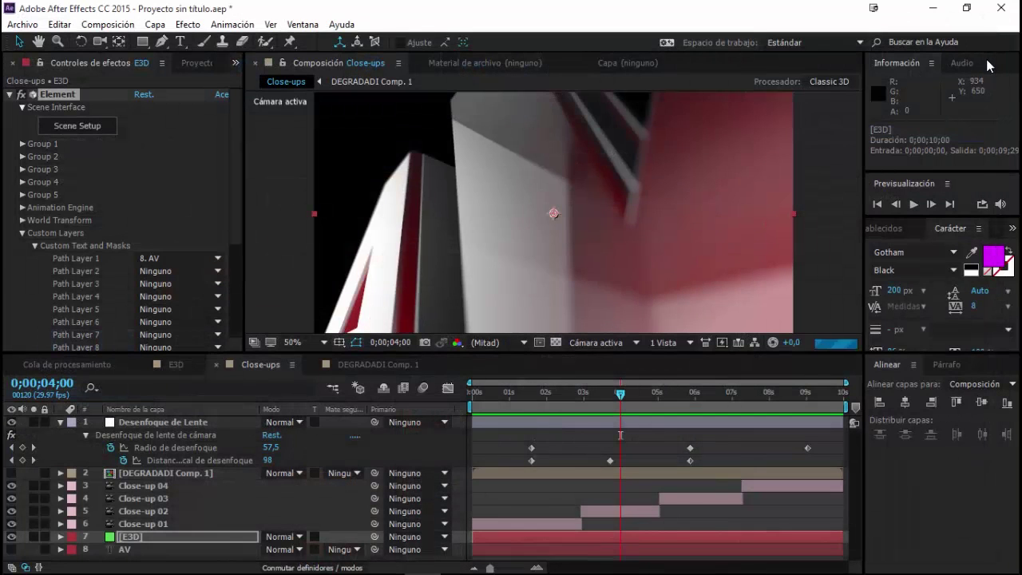
Scrub through the gold close-ups, collapse Desenfoque de Lente, and switch to Illustrator
mouse_move(620, 393)
left_mouse_down()
mouse_move(521, 404)
mouse_move(813, 411)
mouse_move(521, 448)
left_mouse_up()
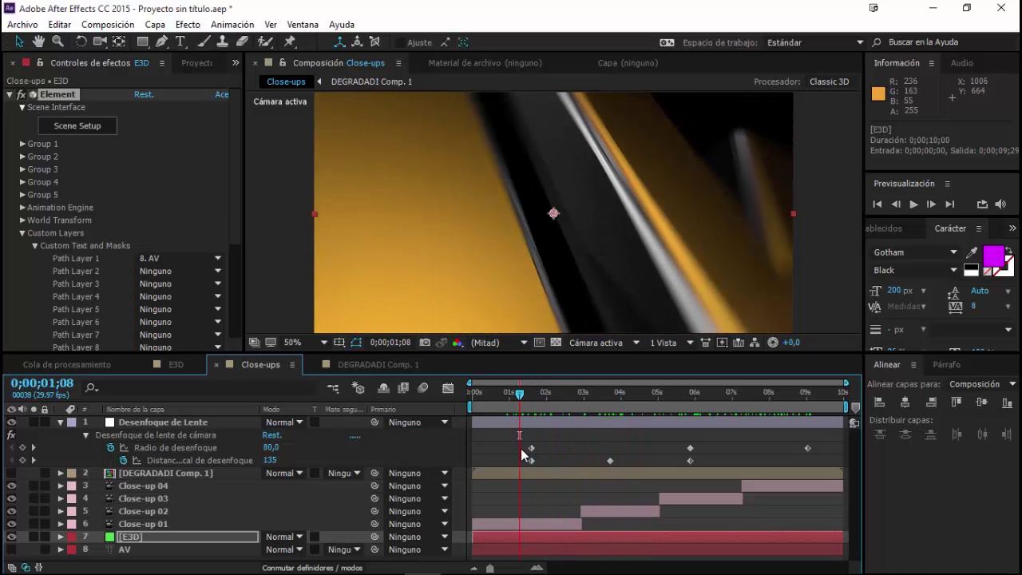
left_click(61, 422)
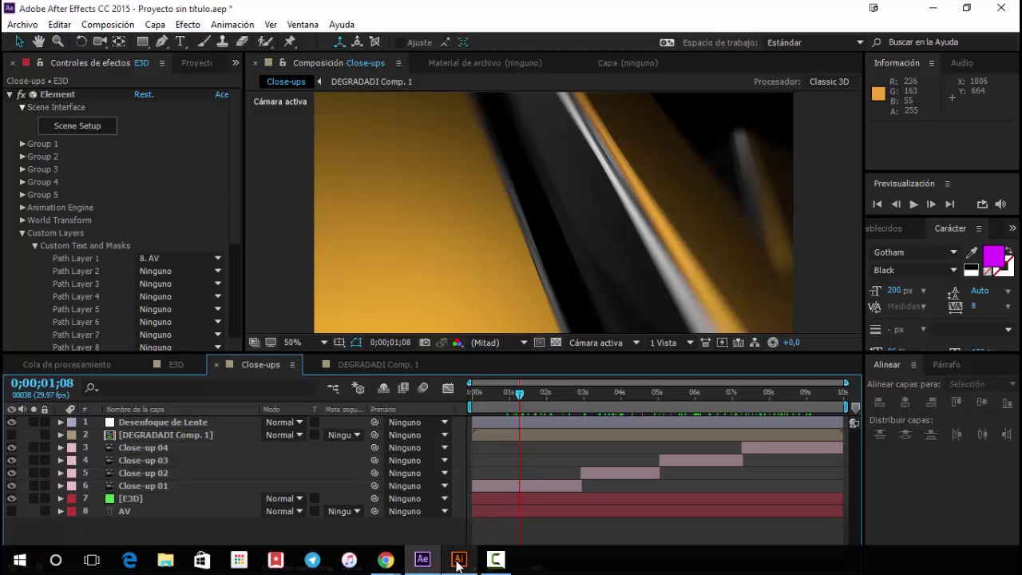
left_click(459, 559)
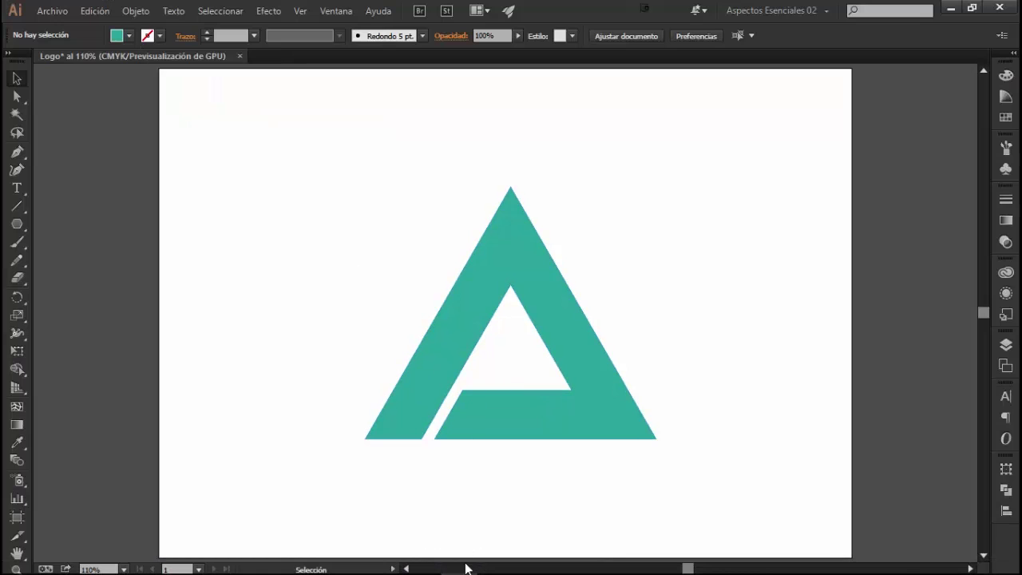
Look over the teal triangle-A Logo document, then switch back to After Effects
mouse_move(439, 574)
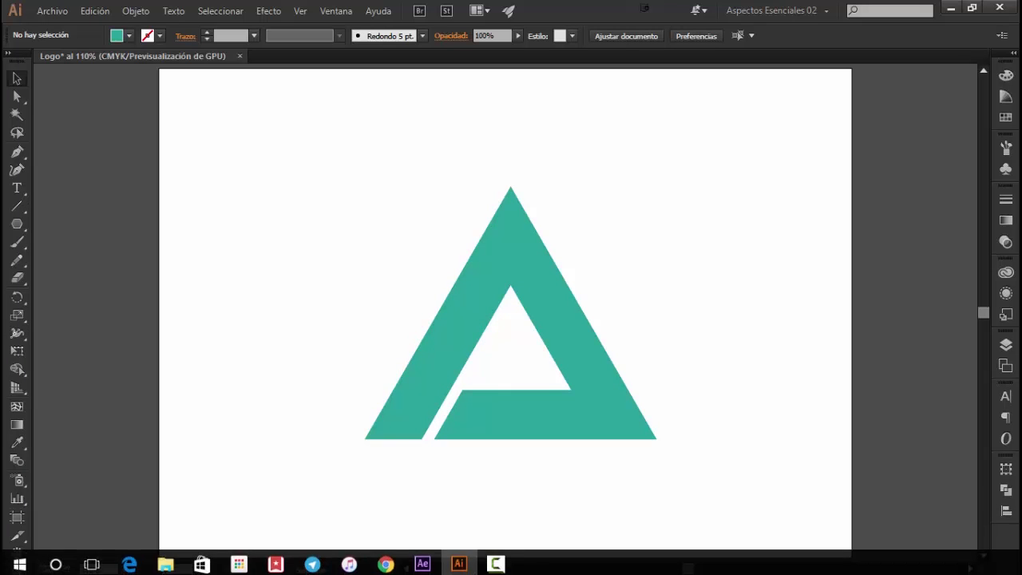
left_click(424, 560)
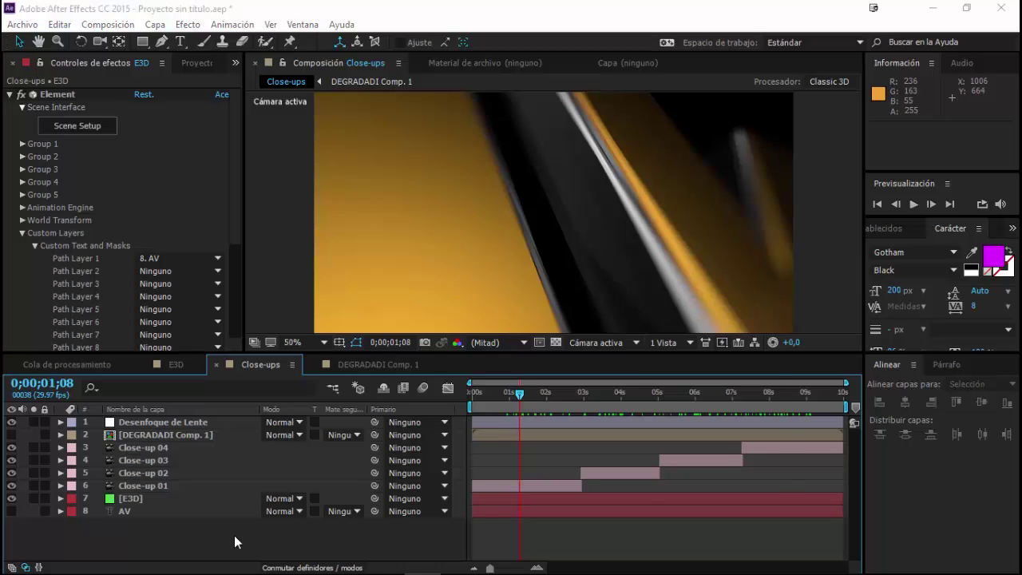
Create a new solid named 'Logo', fit the viewer with Shift+/, and switch to Illustrator
key("ctrl+y")
type("Logo")
key("Return")
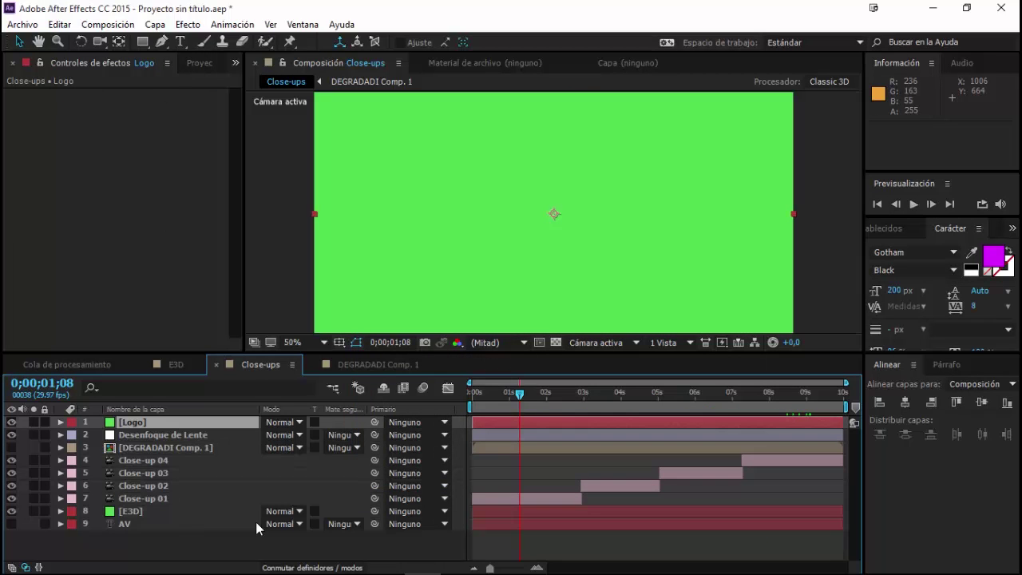
key("shift+slash")
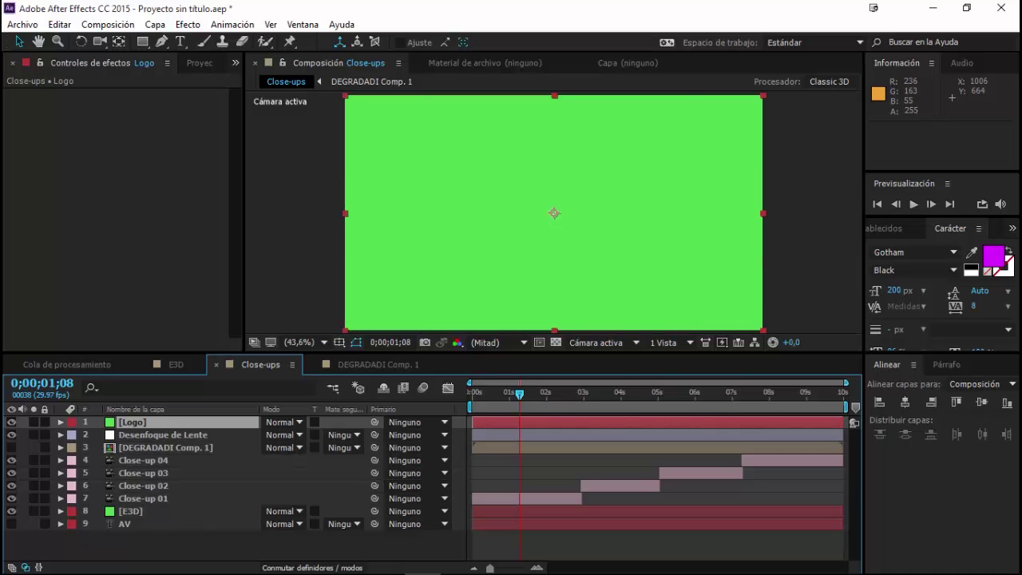
mouse_move(447, 568)
left_click(461, 562)
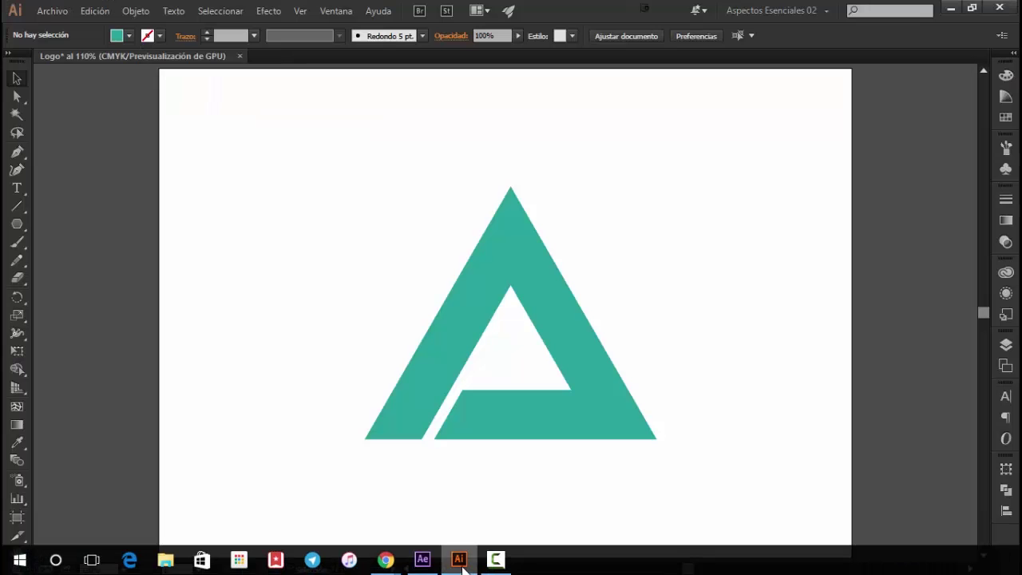
Select the whole triangle logo, copy it via Edición > Copiar, and switch back to After Effects
left_click_drag(297, 174, 681, 484)
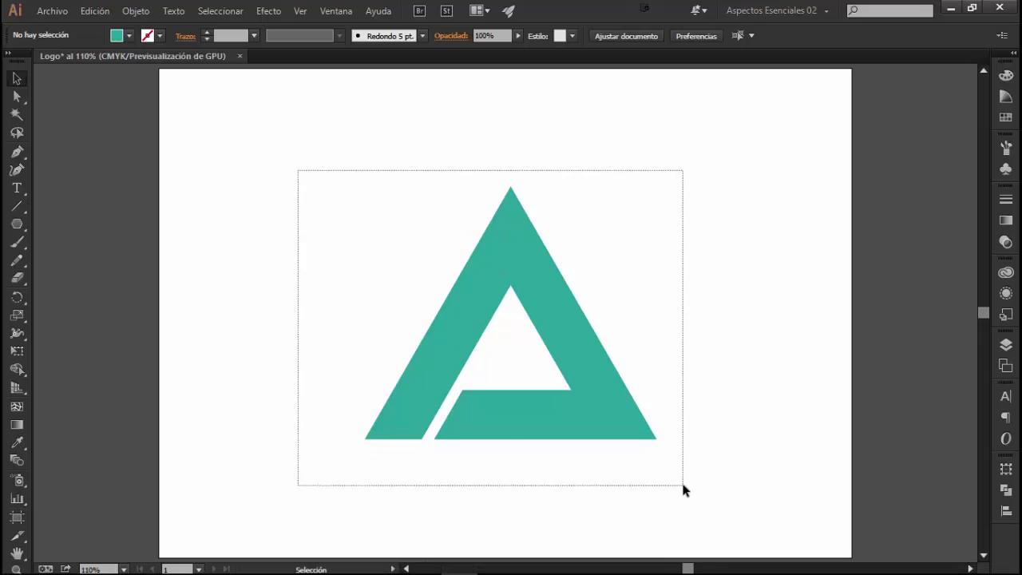
left_click(95, 11)
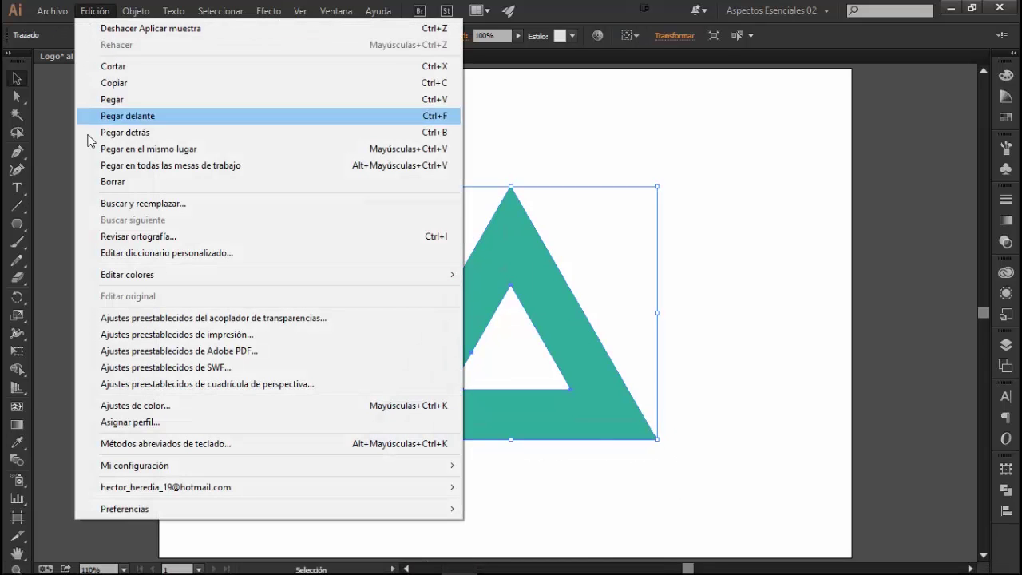
left_click(124, 83)
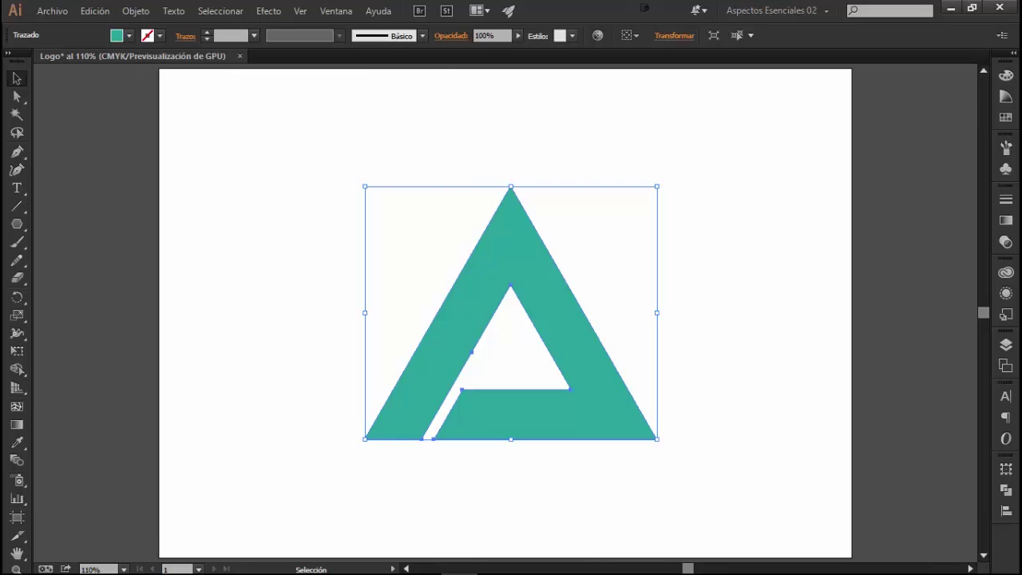
mouse_move(399, 563)
left_click(422, 559)
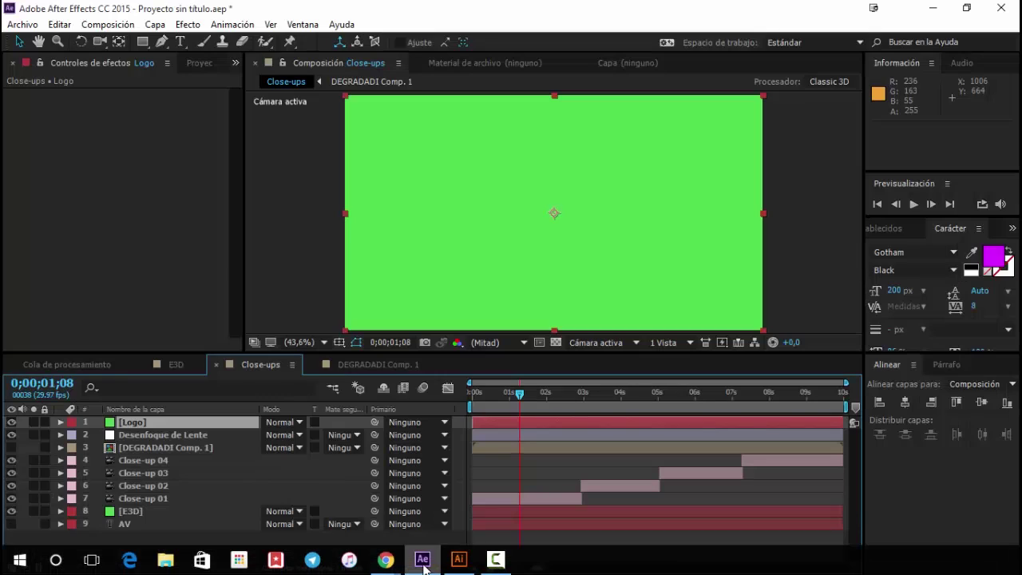
Paste the Illustrator triangle-A path onto the Logo solid as a green mask via Edit > Paste
left_click(124, 424)
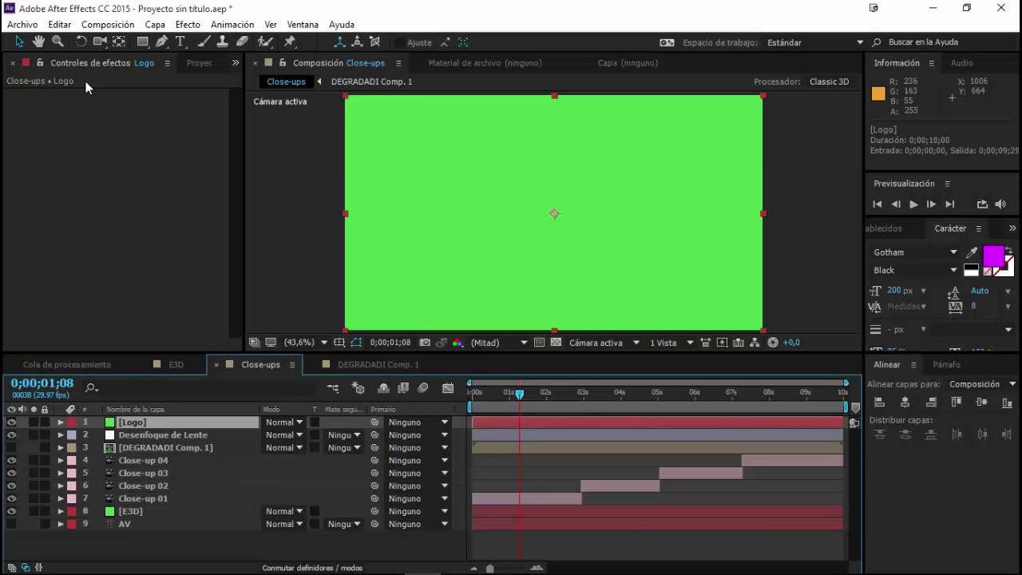
left_click(57, 26)
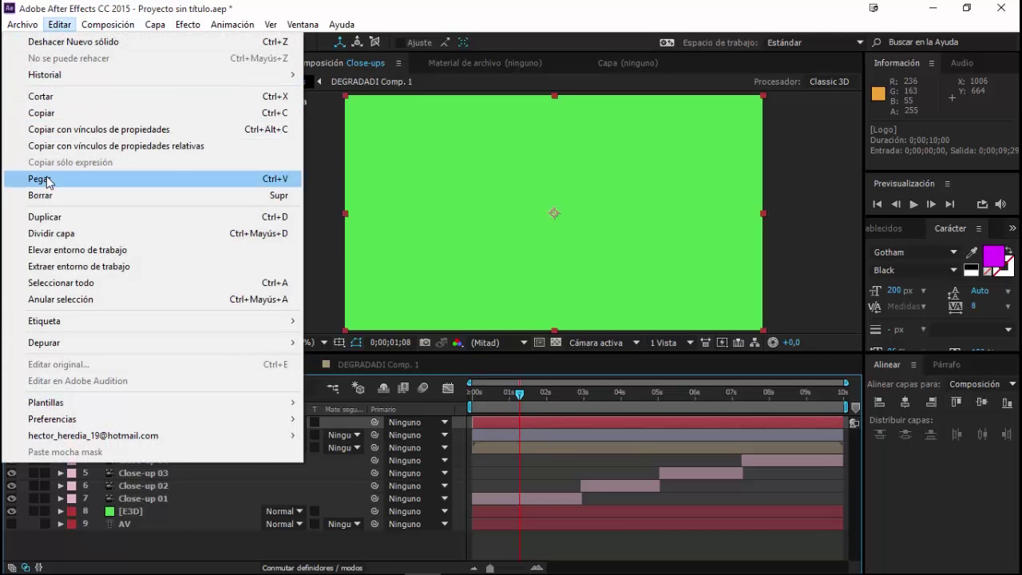
left_click(46, 176)
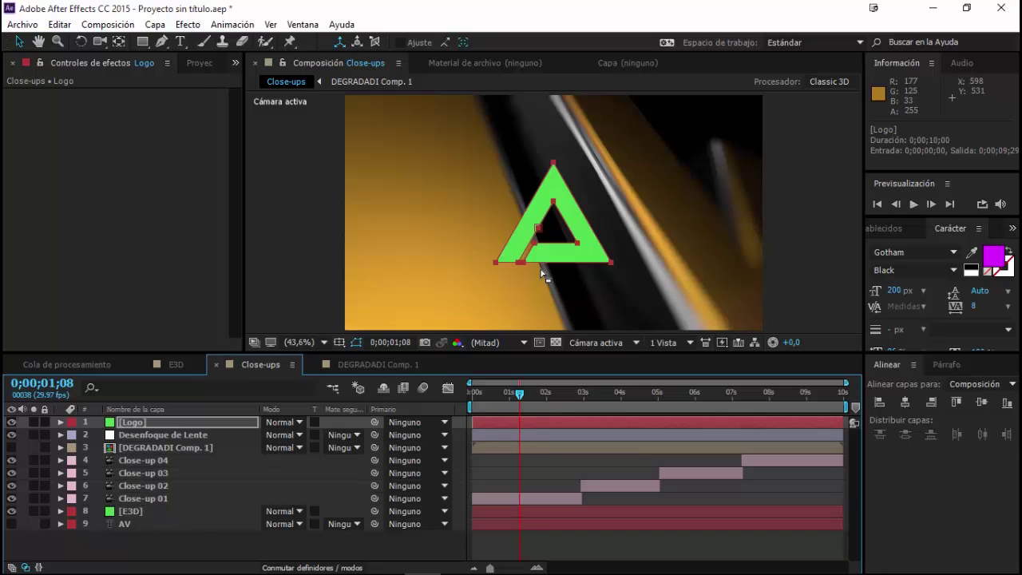
left_click(131, 511)
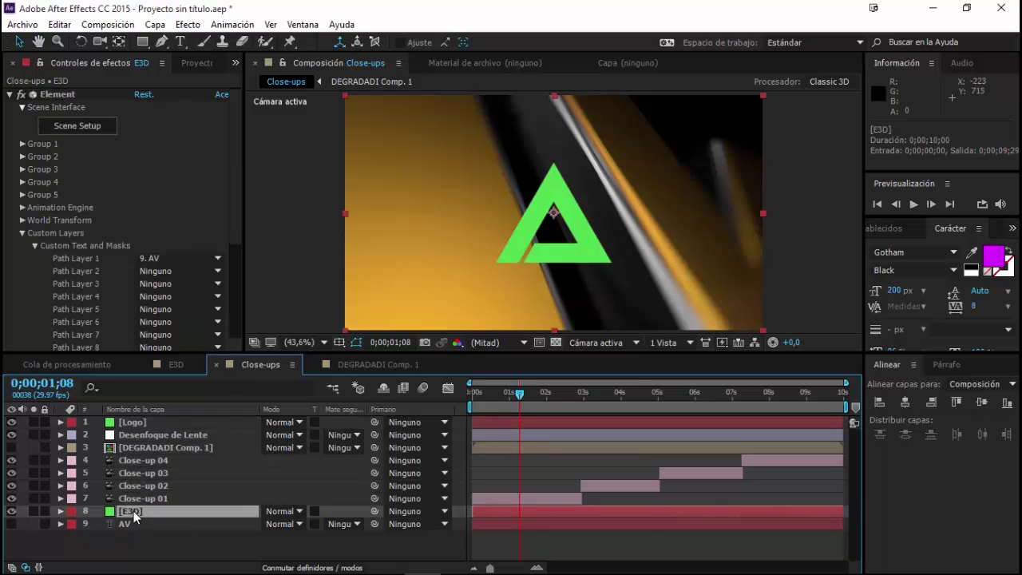
Set Element's Custom Text and Masks Path Layer 1 to '1. Logo' and hide the flat Logo layer
left_click(35, 245)
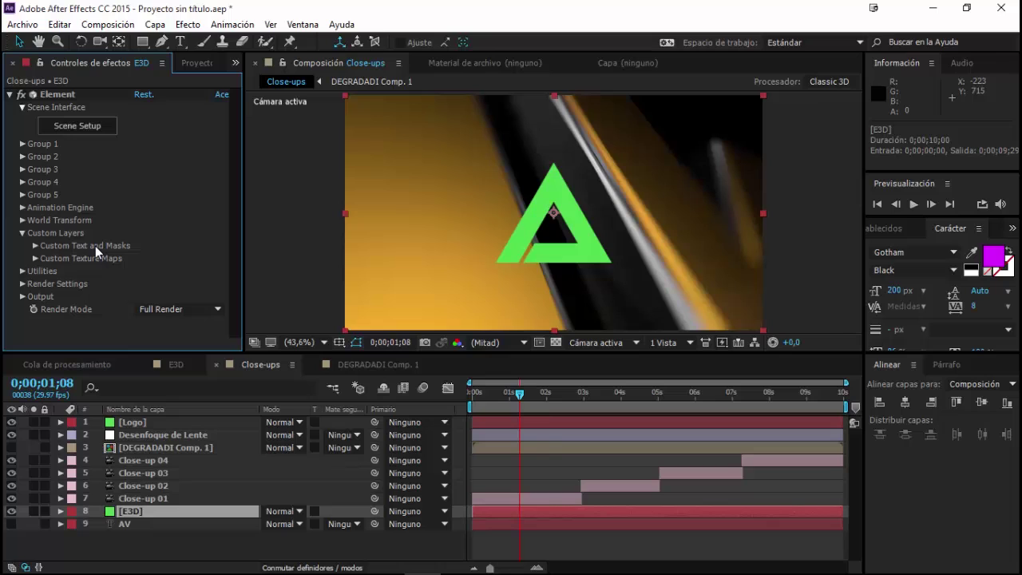
left_click(152, 423)
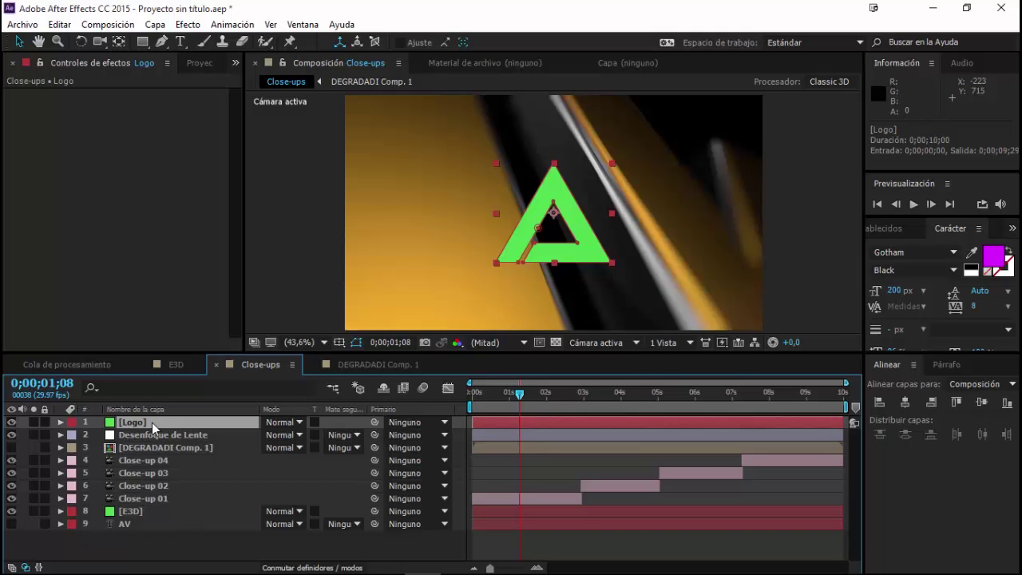
left_click(127, 512)
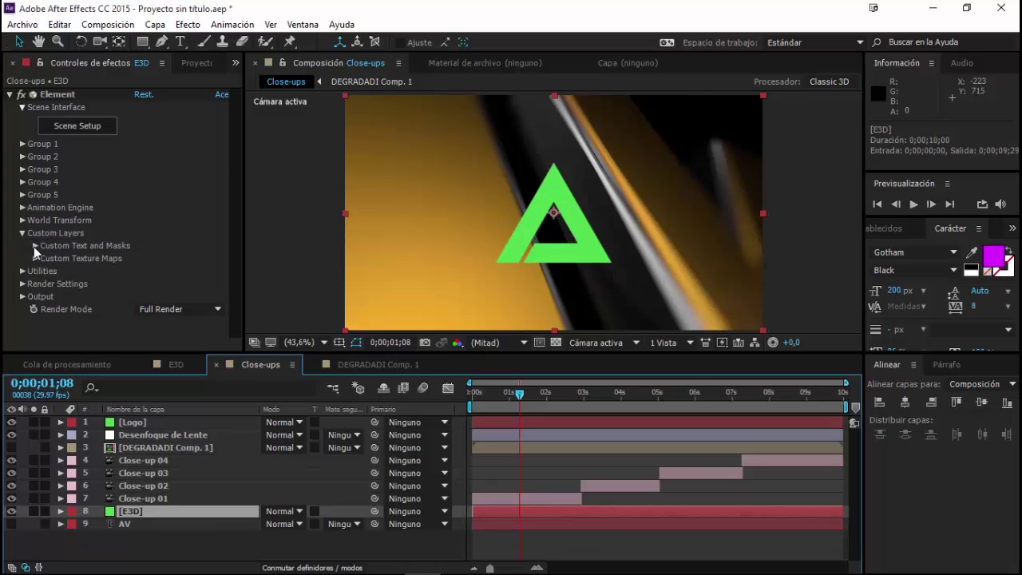
left_click(35, 246)
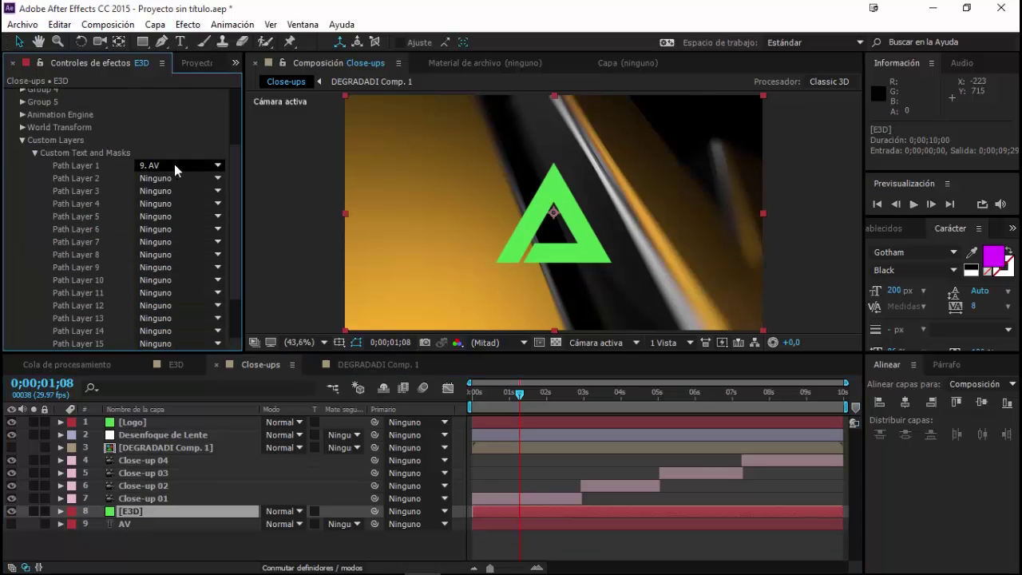
left_click(175, 166)
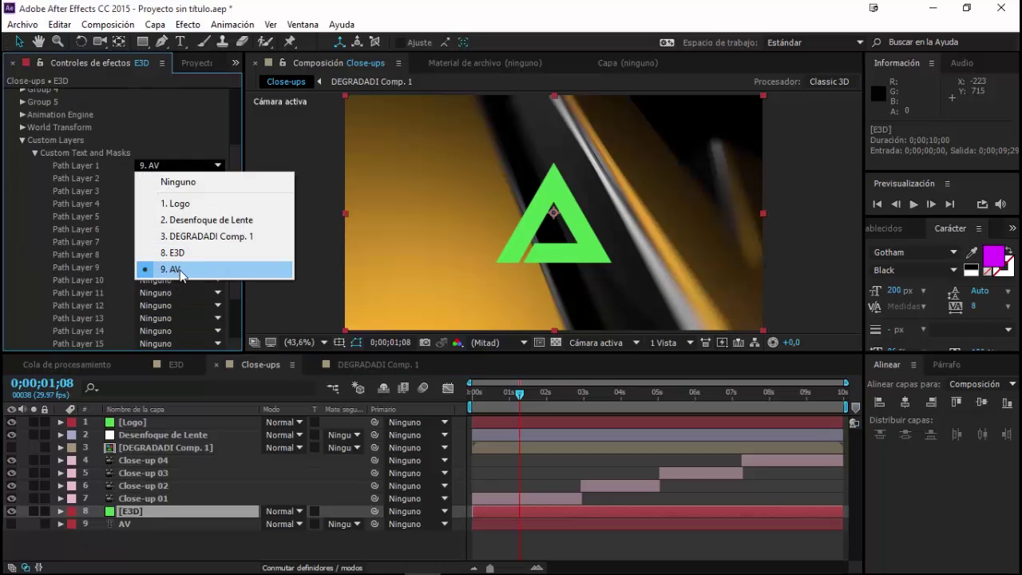
left_click(178, 204)
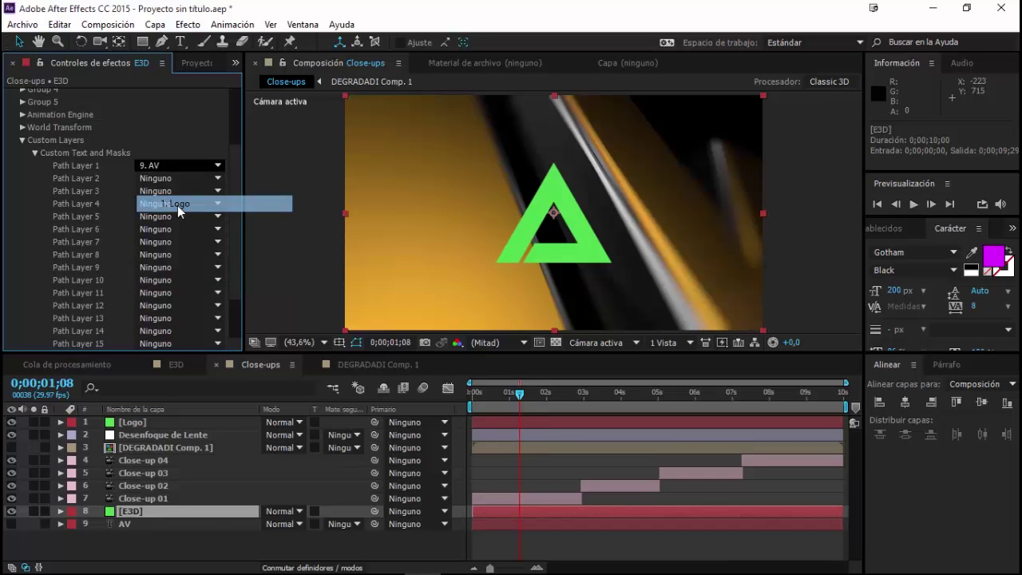
left_click(11, 422)
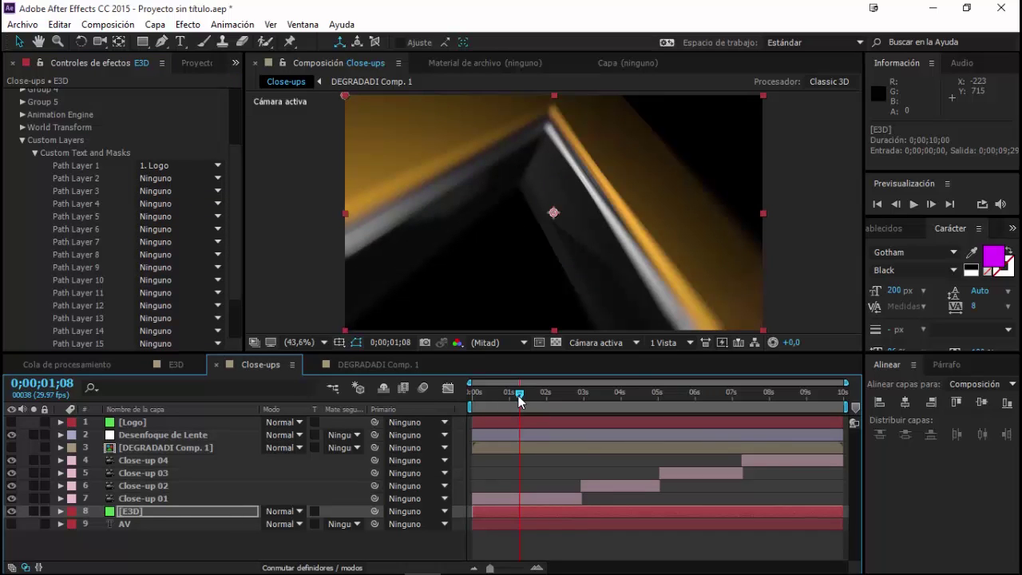
left_click_drag(519, 400, 823, 430)
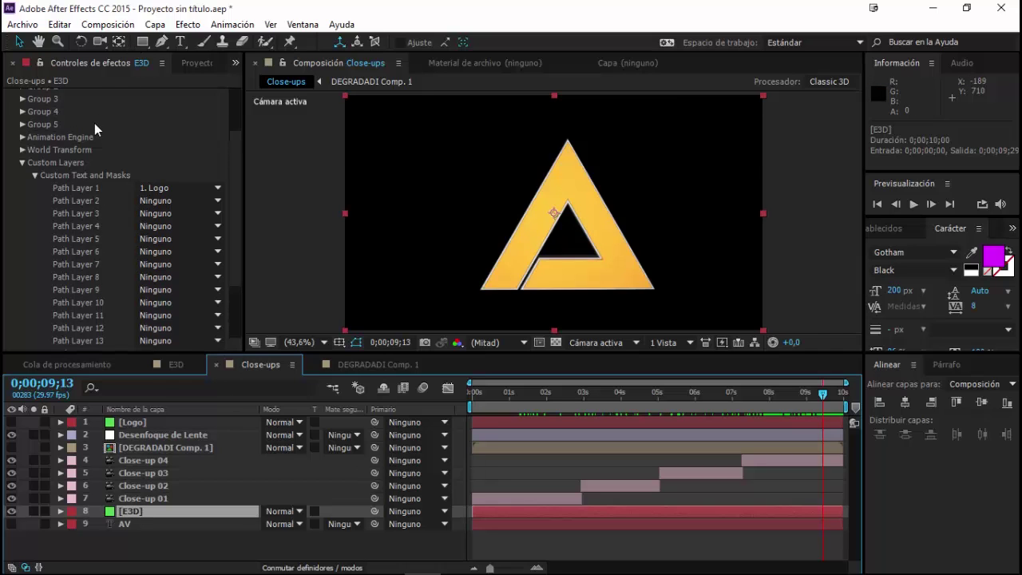
Open Element 3D's Scene Setup from the top of the Effect Controls panel
scroll(94, 128, "up", 5)
left_click(81, 127)
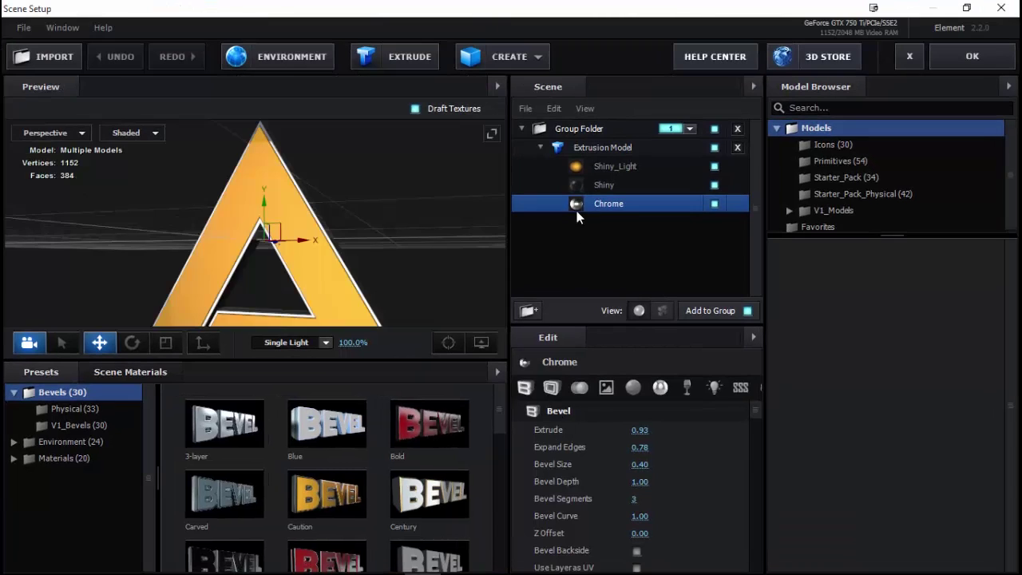
Set the Extrusion Model's Transform Position X and Y to 0, then confirm with OK
left_click(599, 147)
scroll(554, 532, "down", 10)
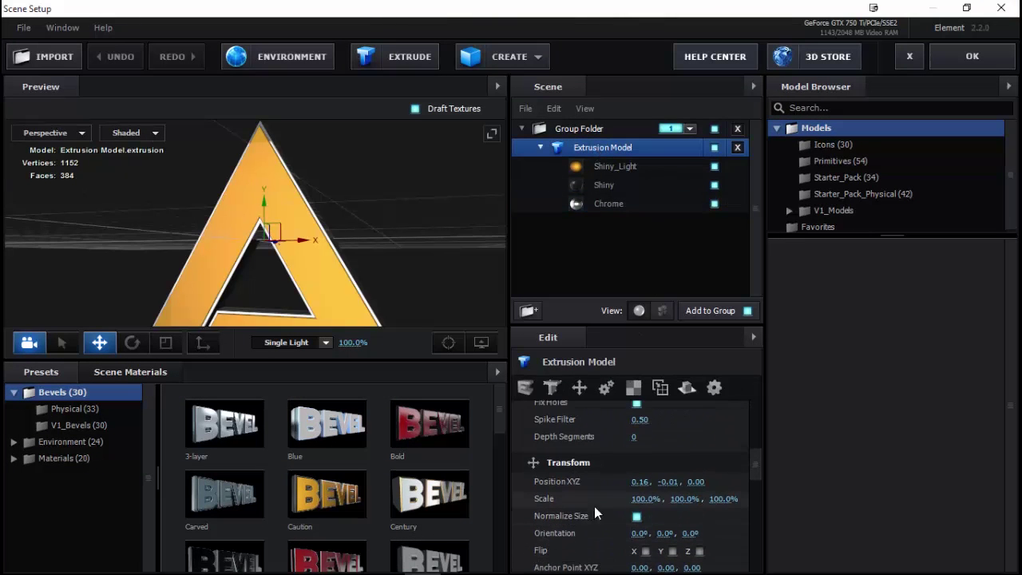
left_click(640, 481)
type("0")
key("Return")
left_click(675, 481)
type("0")
key("Return")
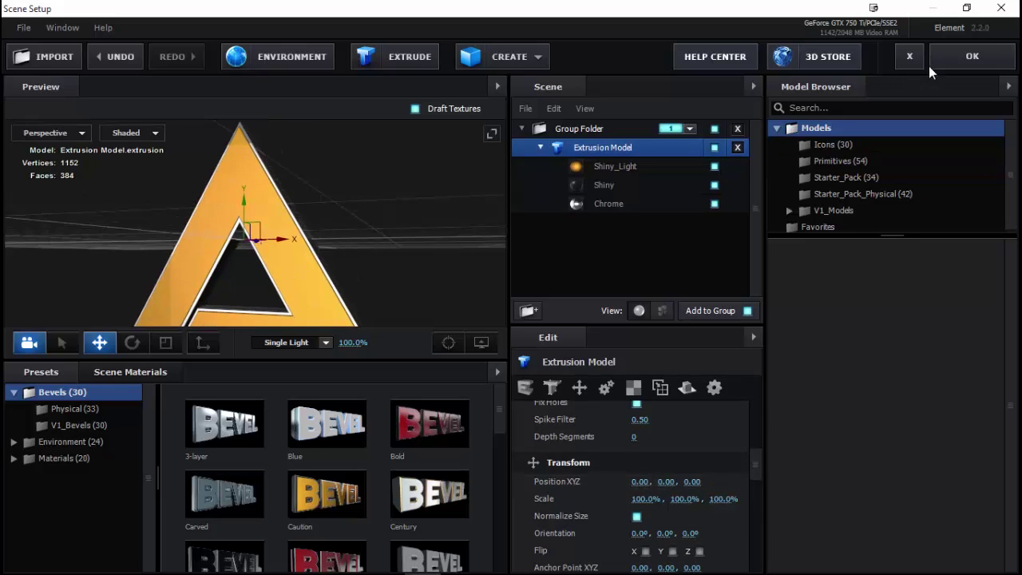
left_click(940, 65)
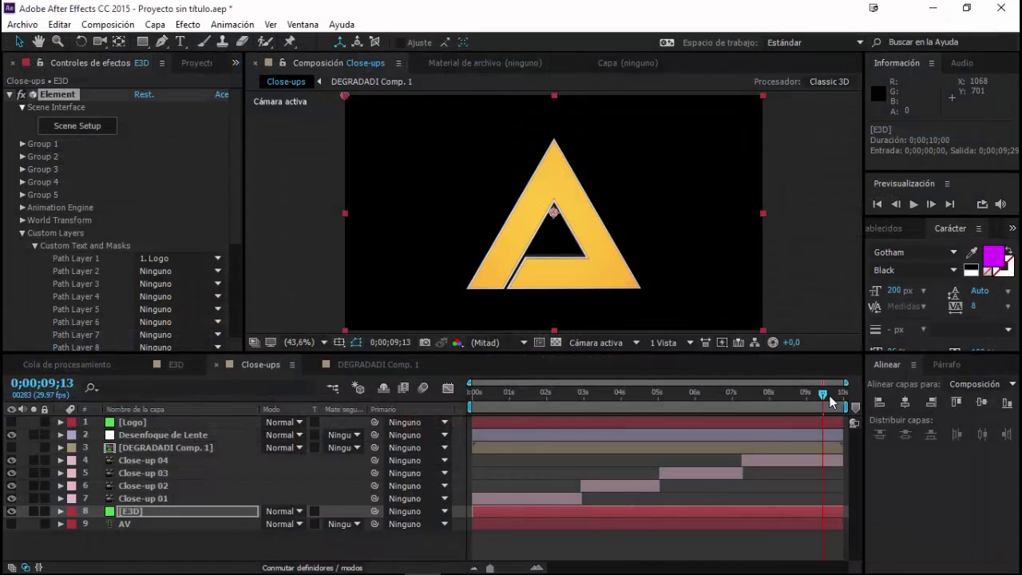
Move the playhead back to 0;00;03;29 and reopen Element 3D's Scene Setup
mouse_move(823, 394)
left_mouse_down()
mouse_move(550, 451)
mouse_move(619, 452)
left_mouse_up()
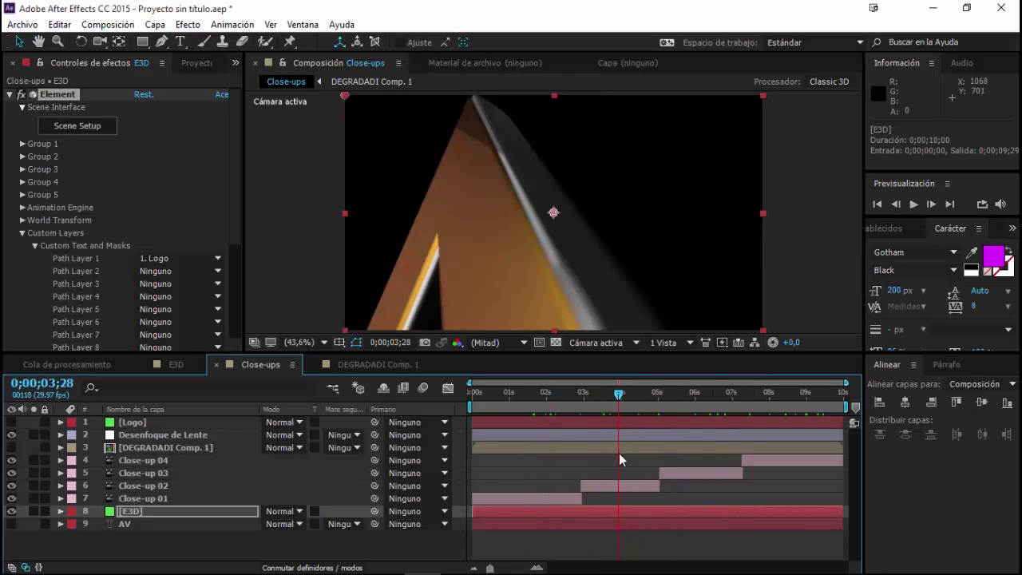
left_click(62, 132)
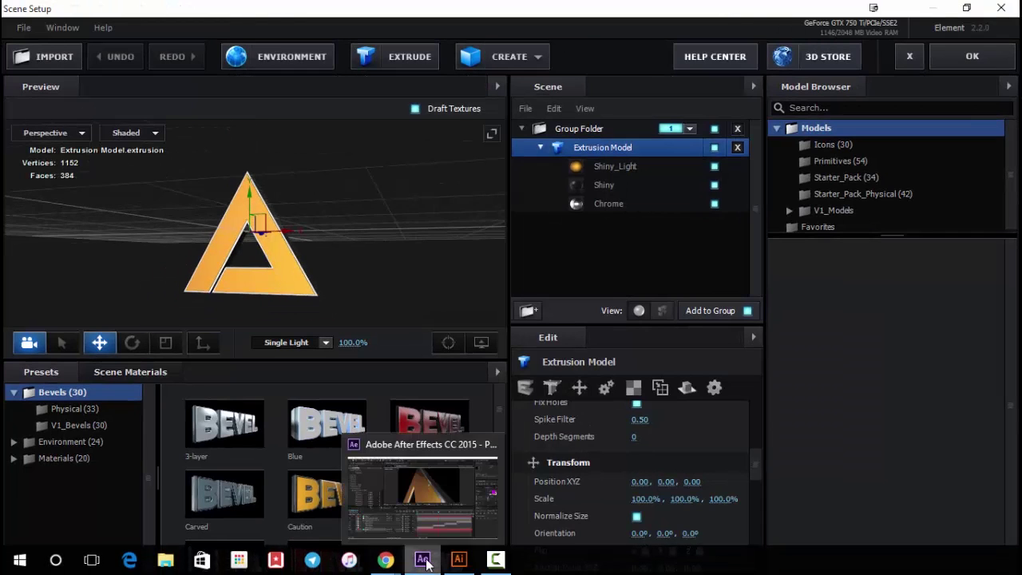
Check the original teal logo in Illustrator, then return and close Scene Setup with OK
left_click(454, 561)
left_click(434, 444)
left_click(519, 400)
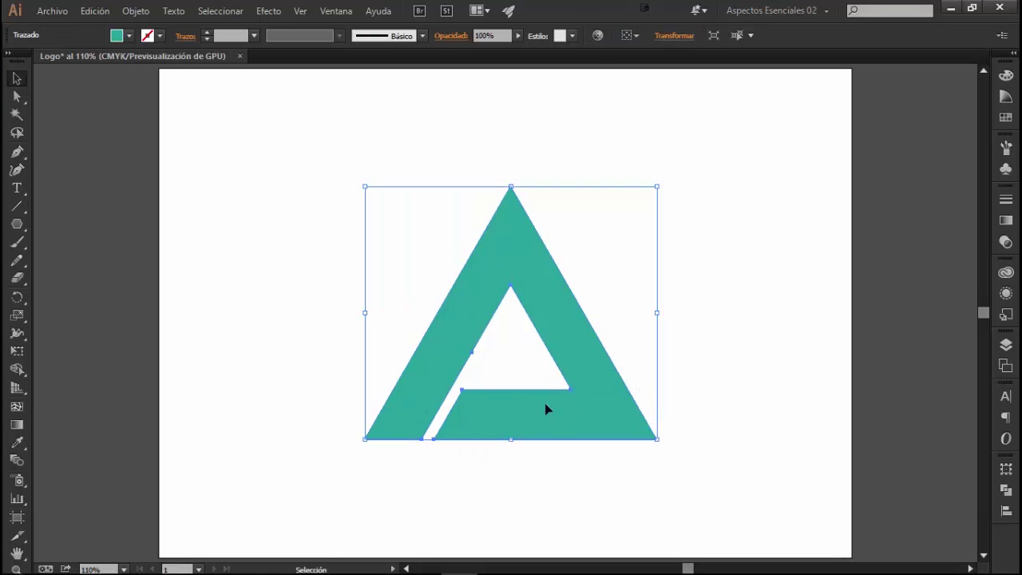
left_click(493, 561)
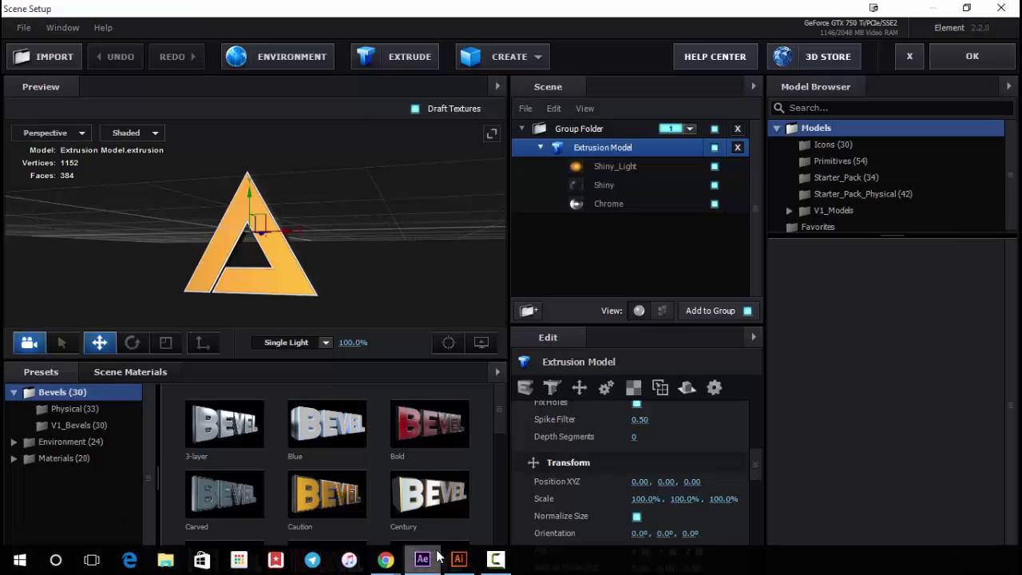
left_click(968, 58)
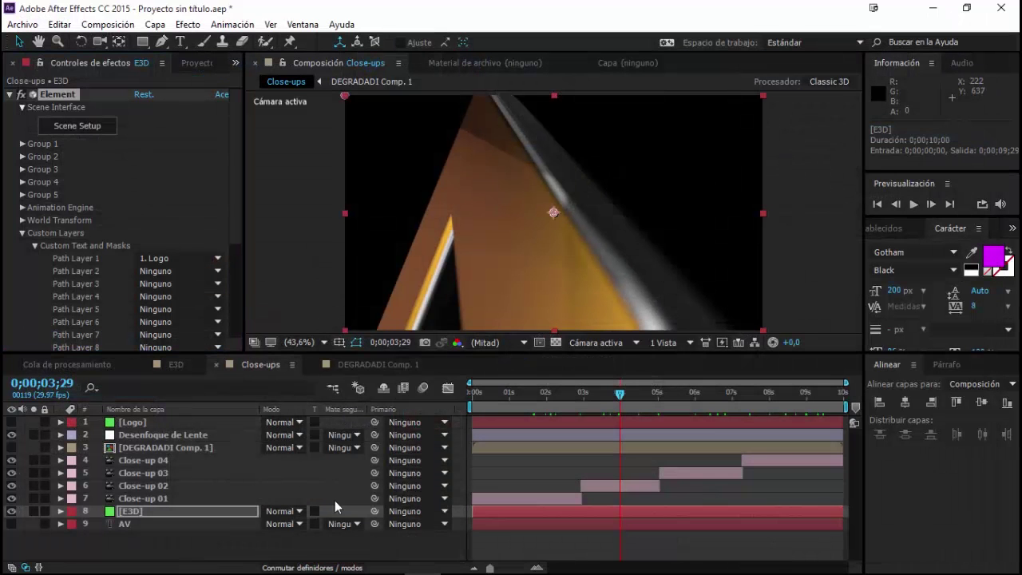
left_click(304, 547)
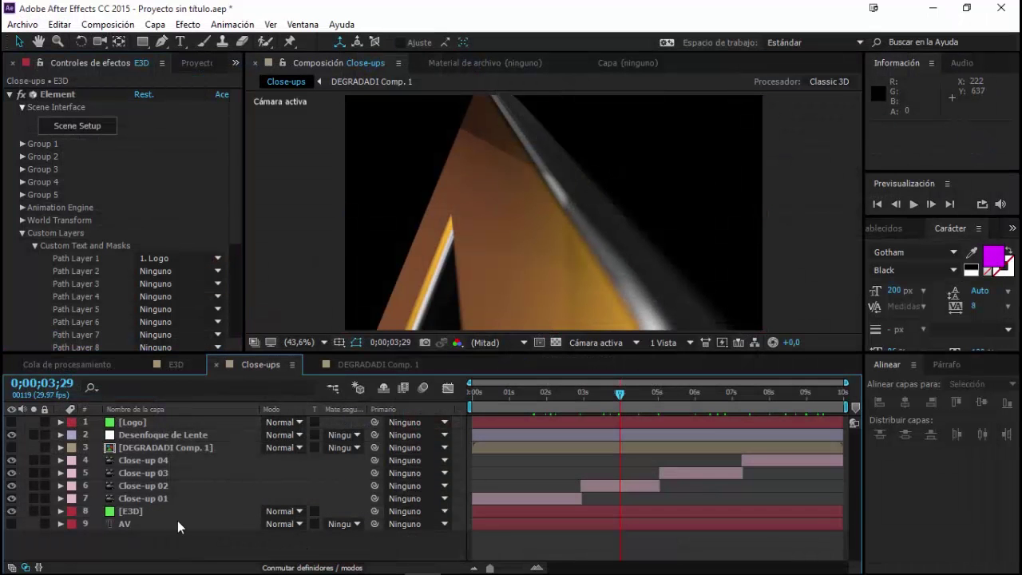
left_click(145, 425)
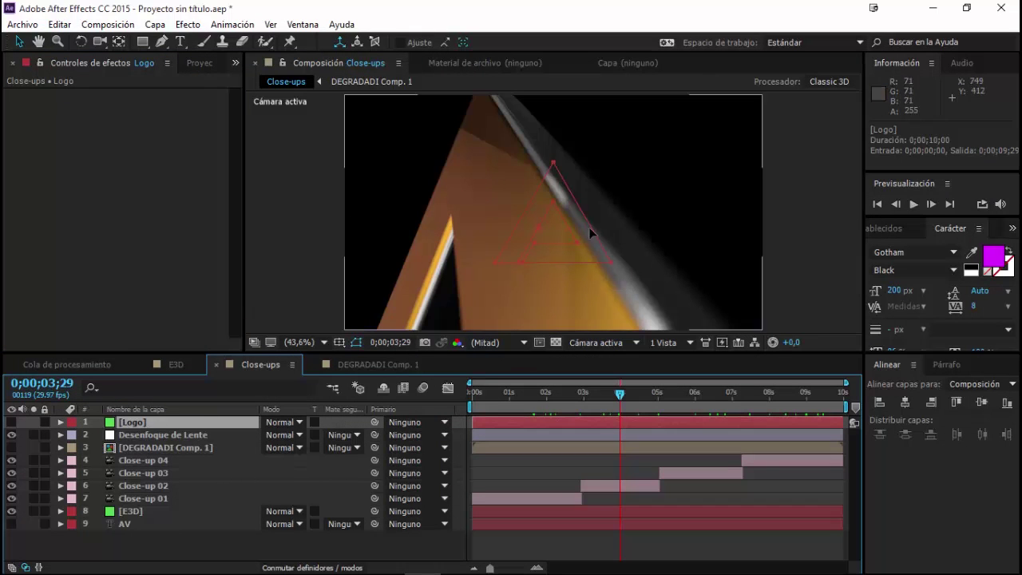
left_click(12, 423)
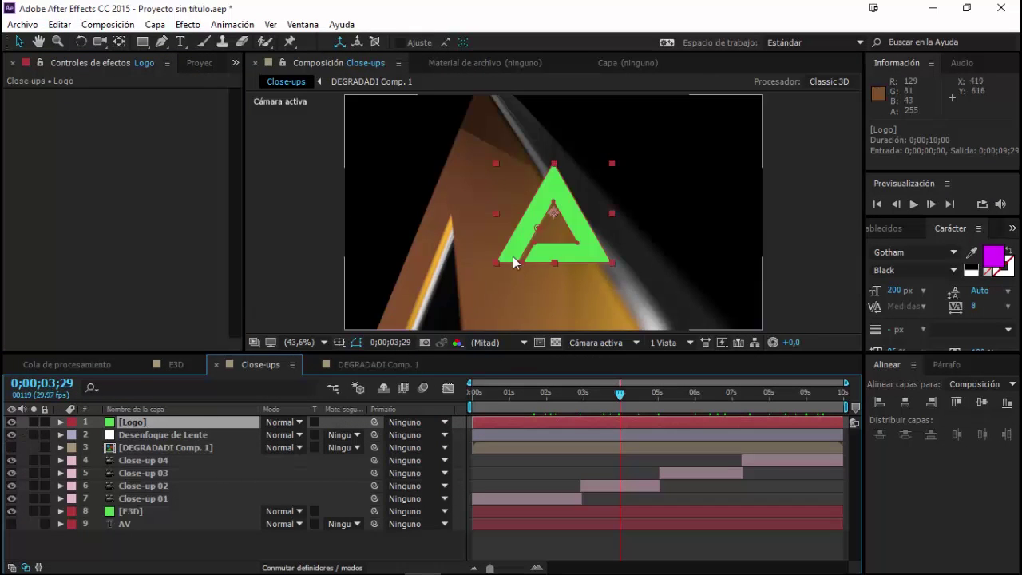
mouse_move(300, 571)
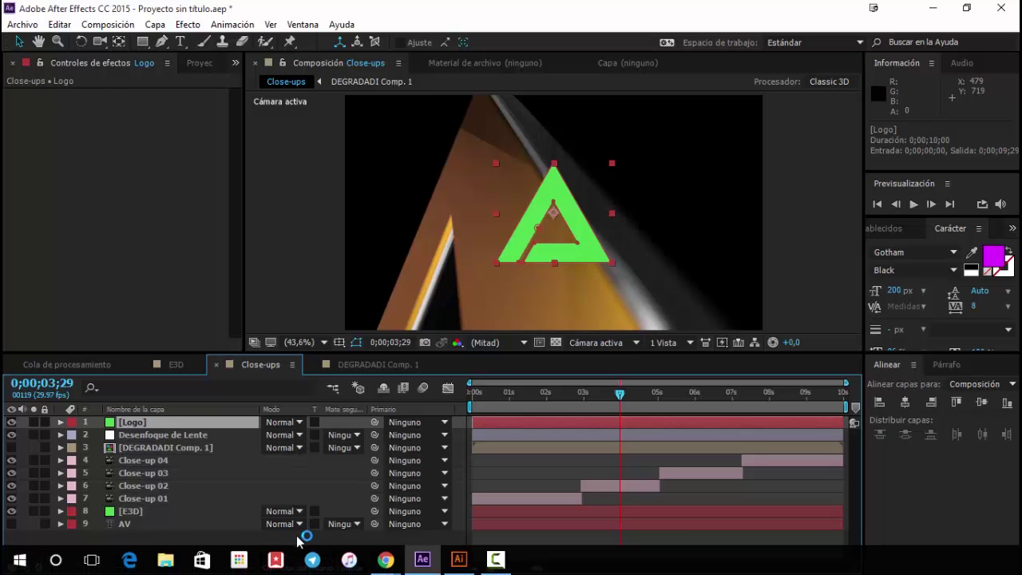
left_click(12, 422)
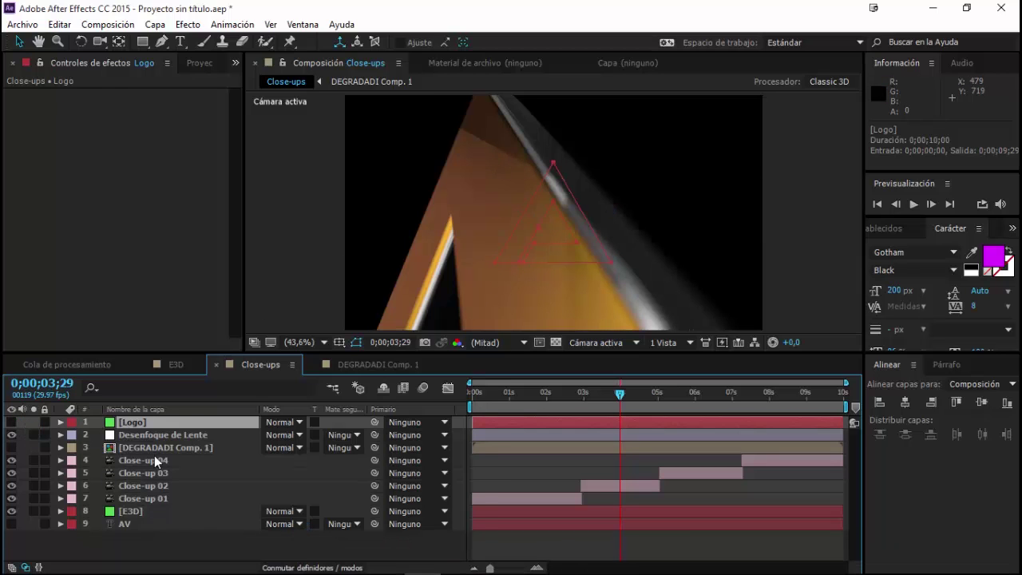
left_click(130, 511)
left_click(152, 259)
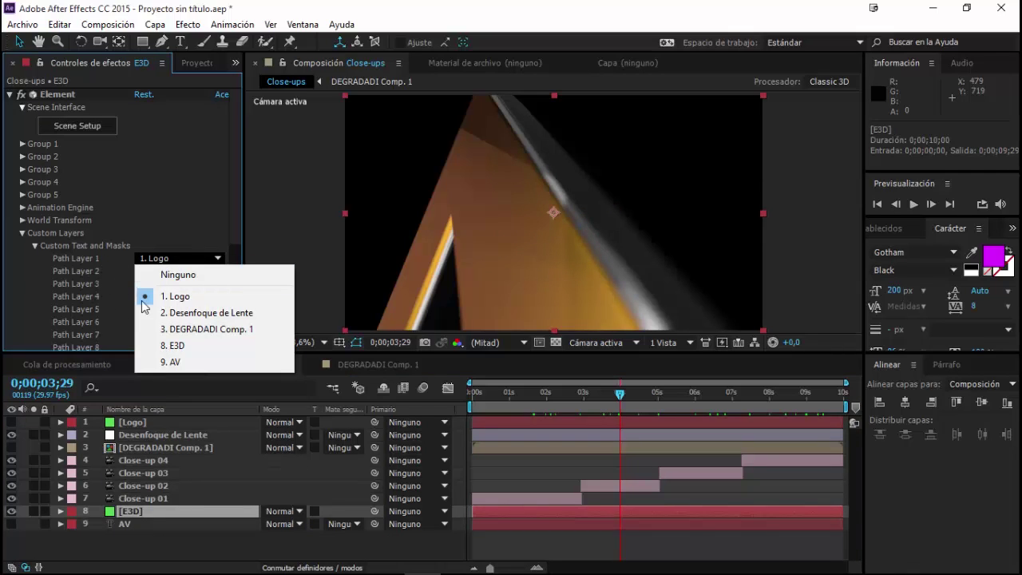
left_click(286, 541)
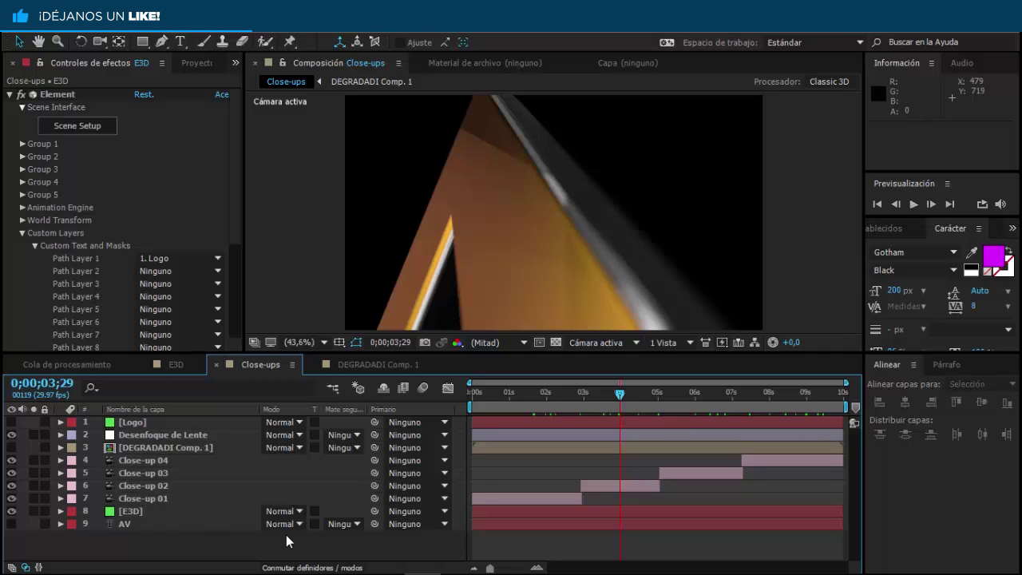
Play a preview of the Close-ups composition's blurred gold logo close-ups
key("space")
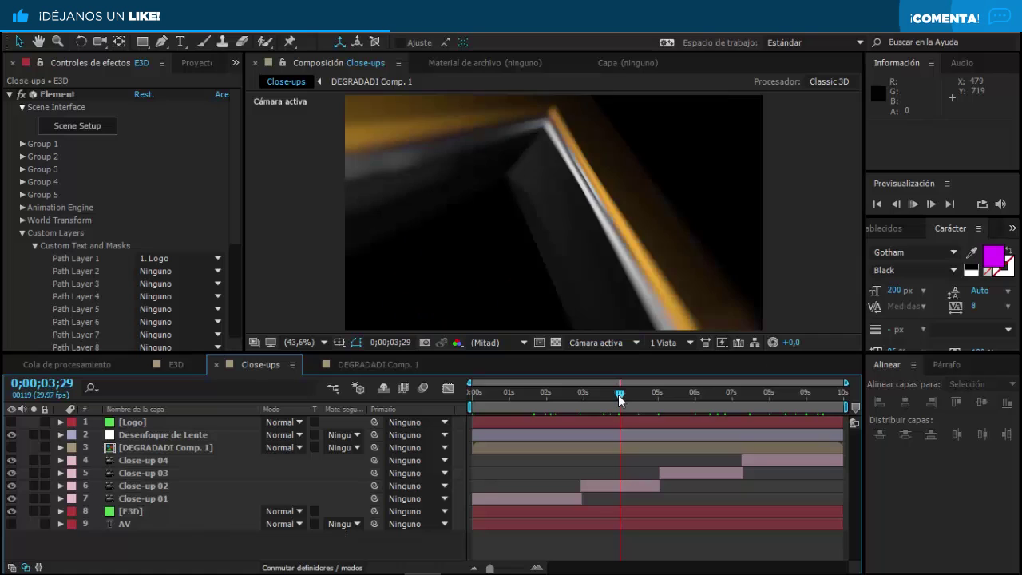